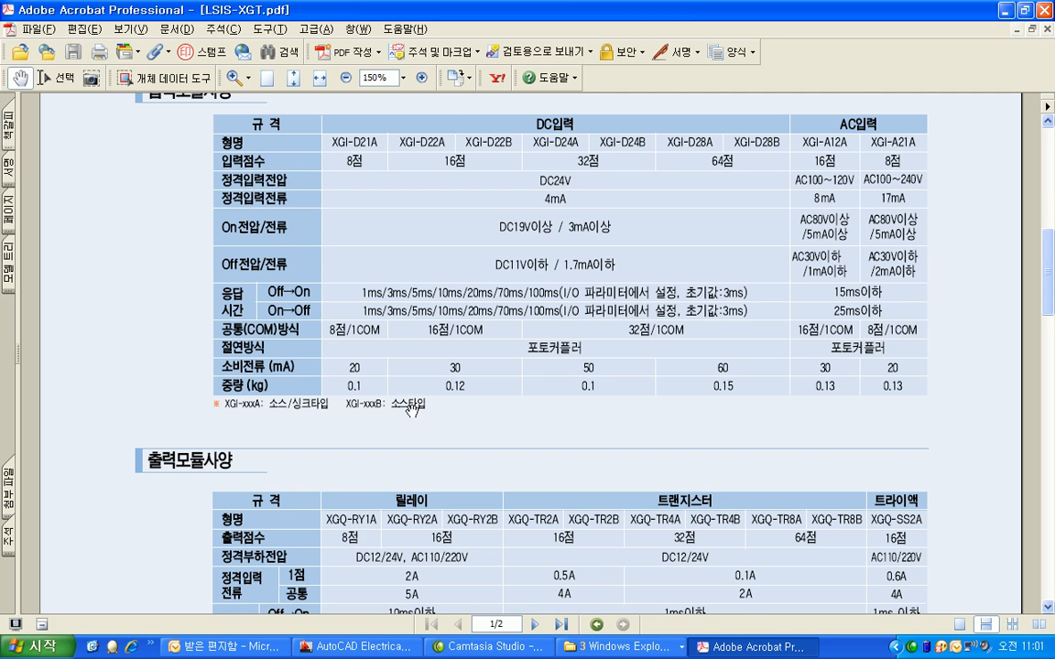
Step: Examine the module photos and the input module specification table in the LSIS-XGT catalogue
scroll(379, 412, up, 5)
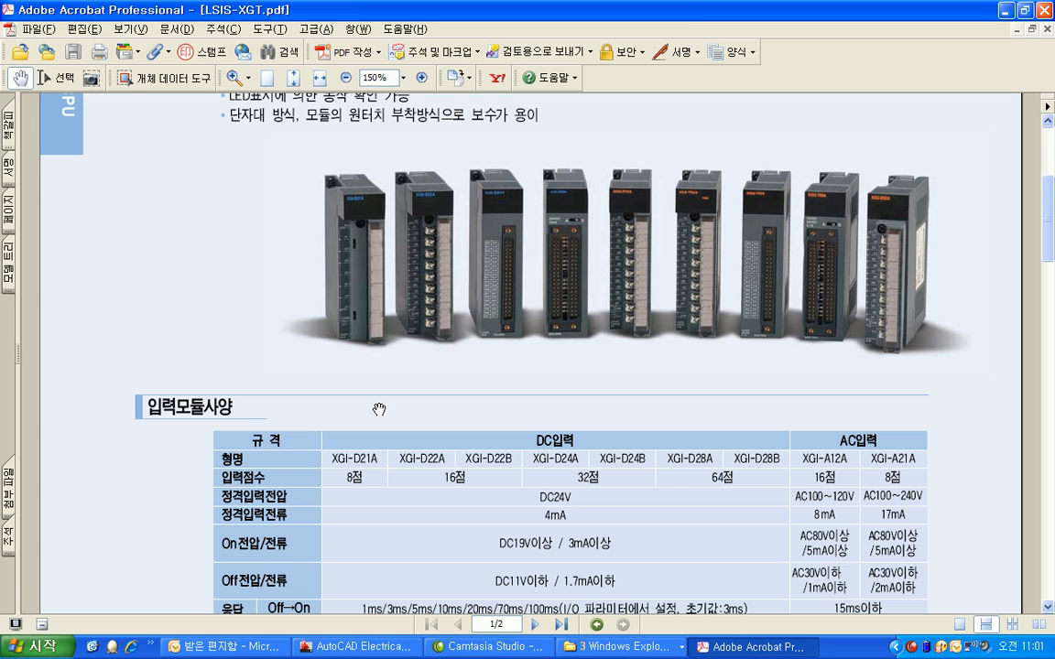
scroll(380, 409, up, 3)
scroll(379, 409, down, 3)
scroll(380, 410, up, 3)
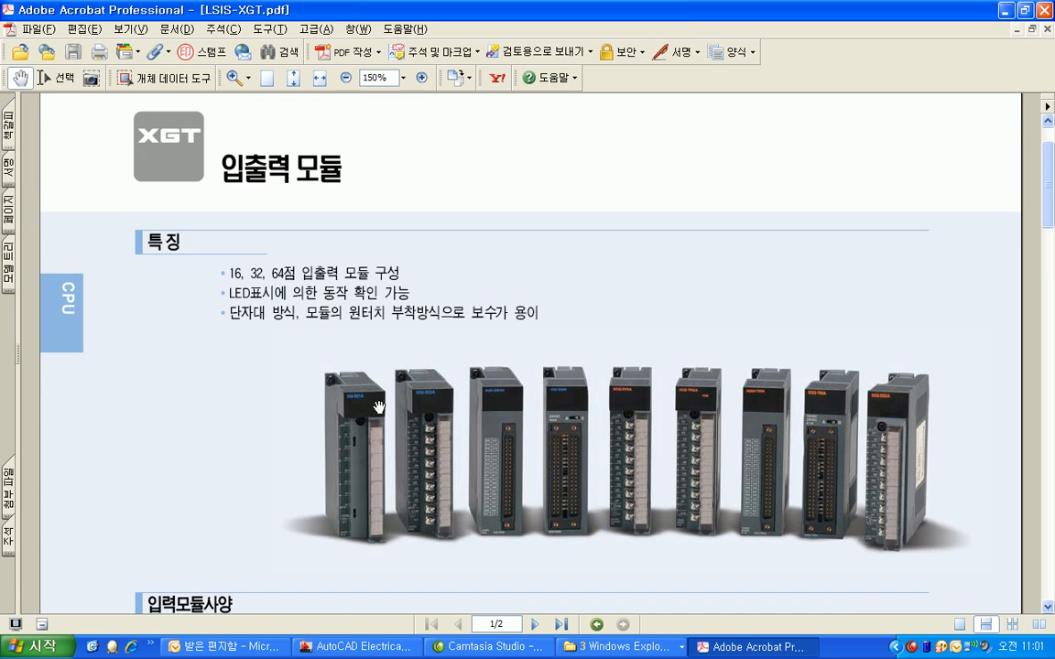
scroll(379, 406, down, 3)
scroll(379, 407, down, 2)
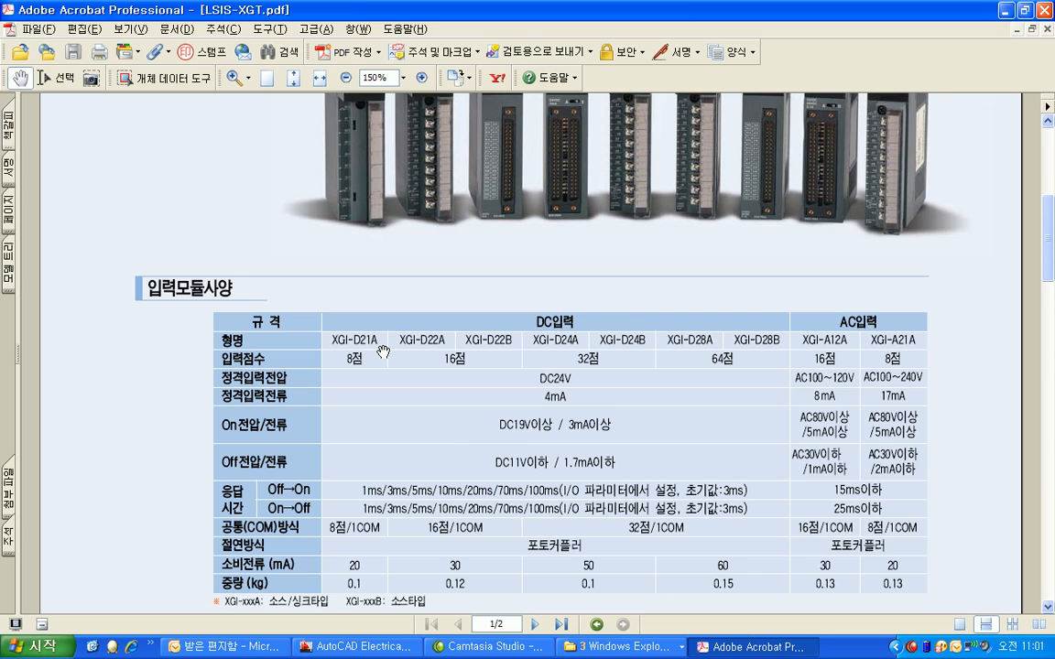
scroll(383, 351, down, 1)
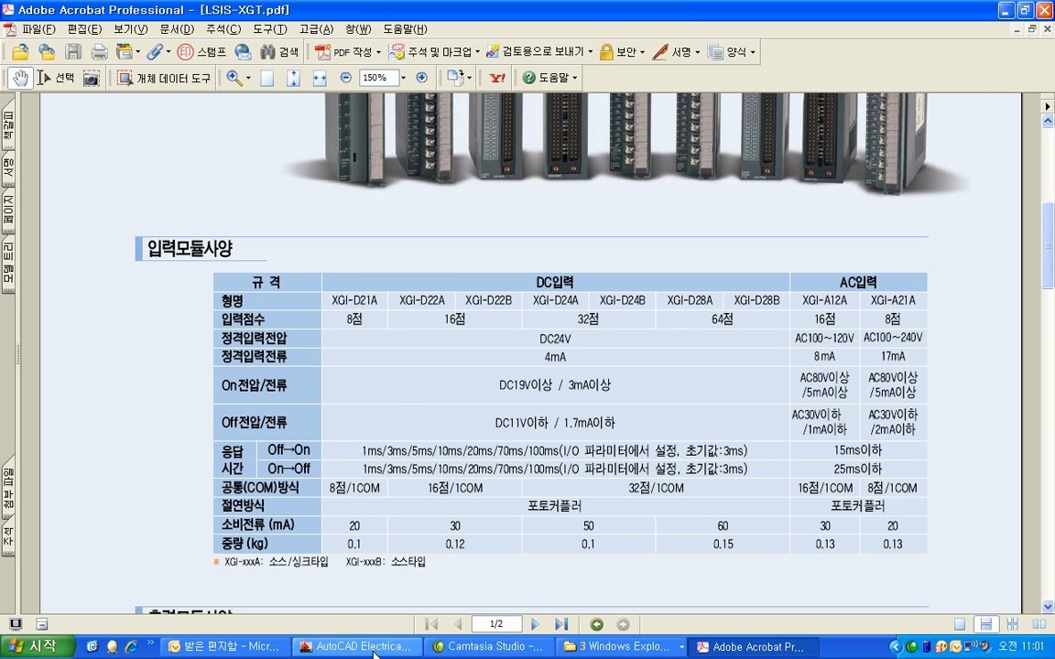
Step: Switch to AutoCAD Electrical and open the PLC Database File Editor
click(333, 647)
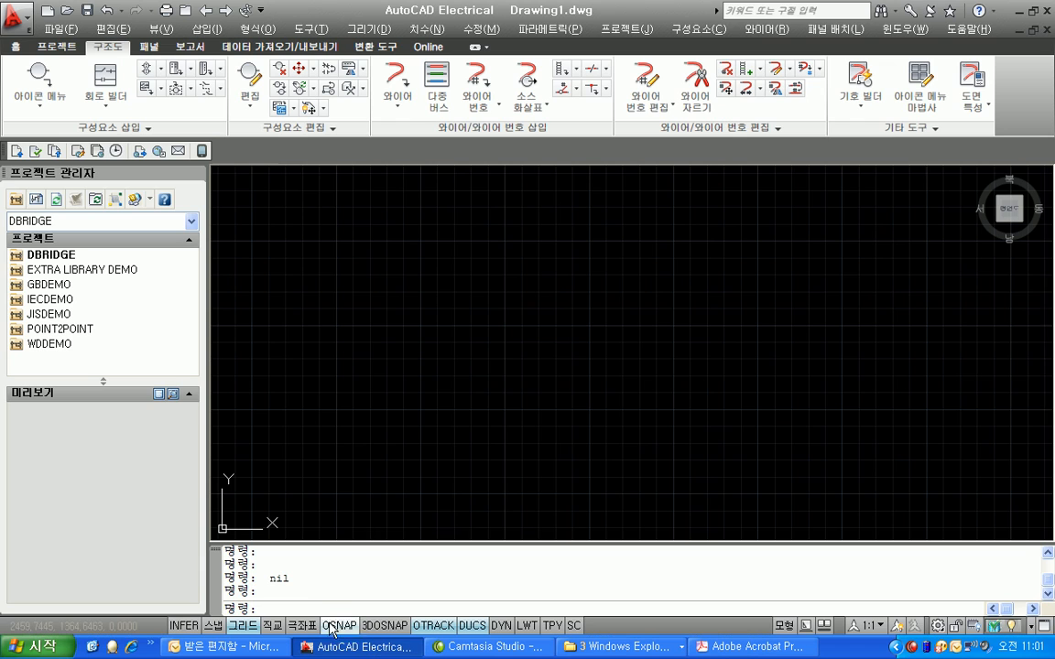
click(919, 129)
click(838, 154)
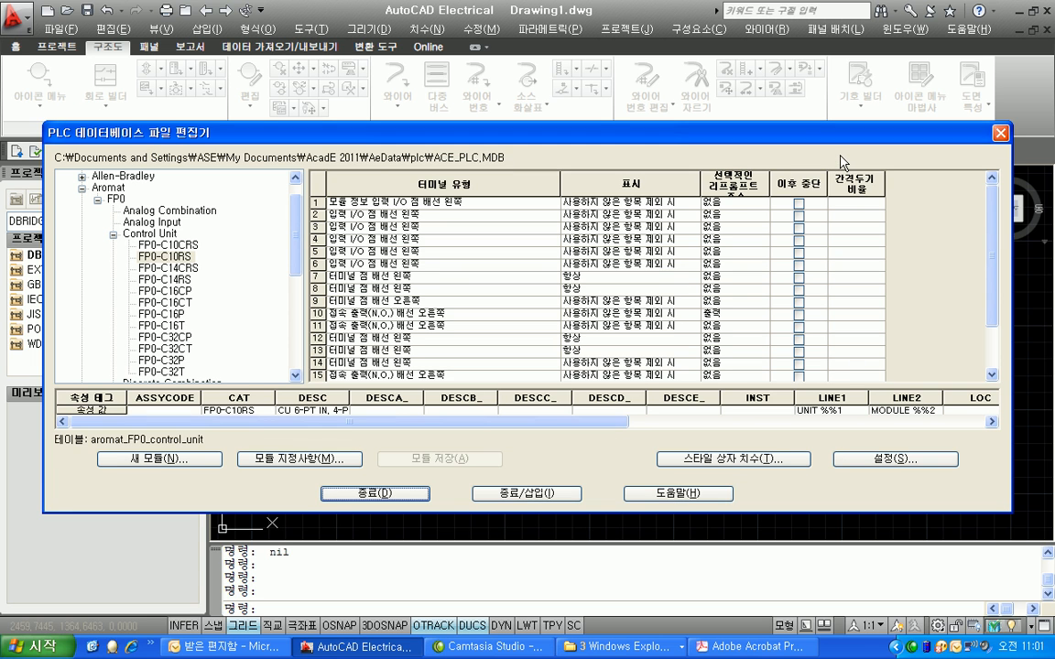
Step: Collapse the Aromat branch of the PLC module tree and expand the LG manufacturer to show its series
click(113, 233)
click(94, 199)
click(81, 188)
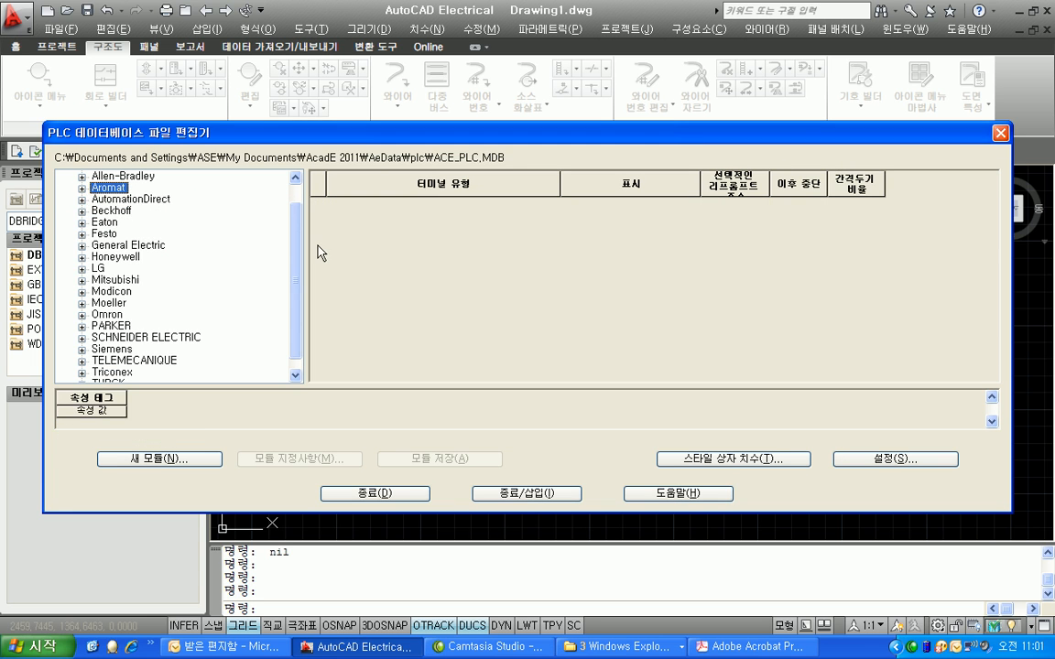
scroll(293, 211, up, 1)
drag(293, 211, 293, 281)
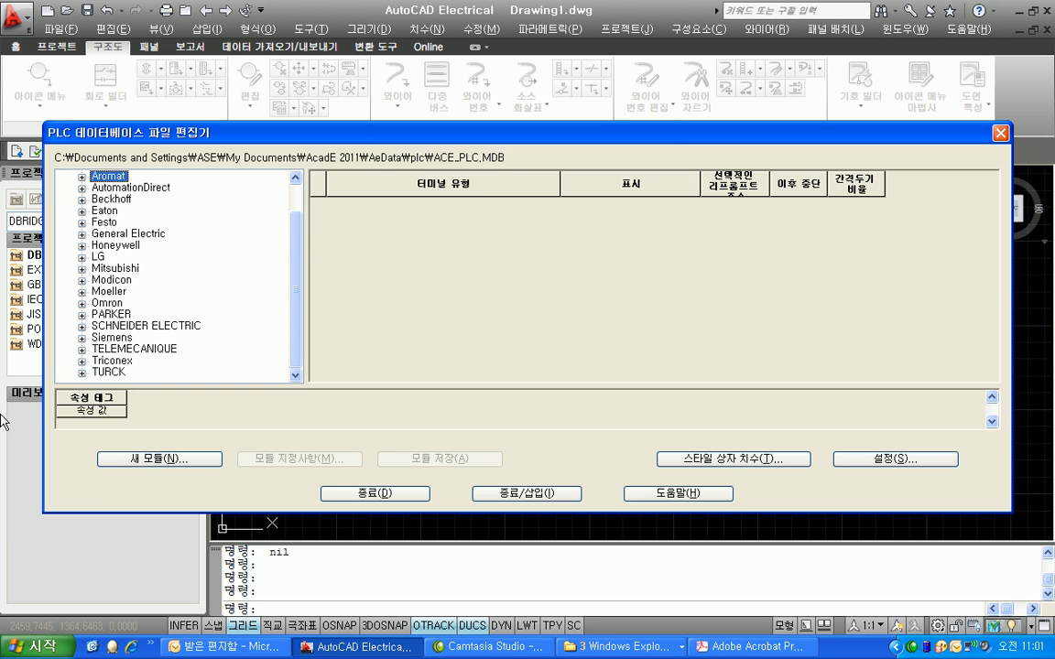
click(96, 259)
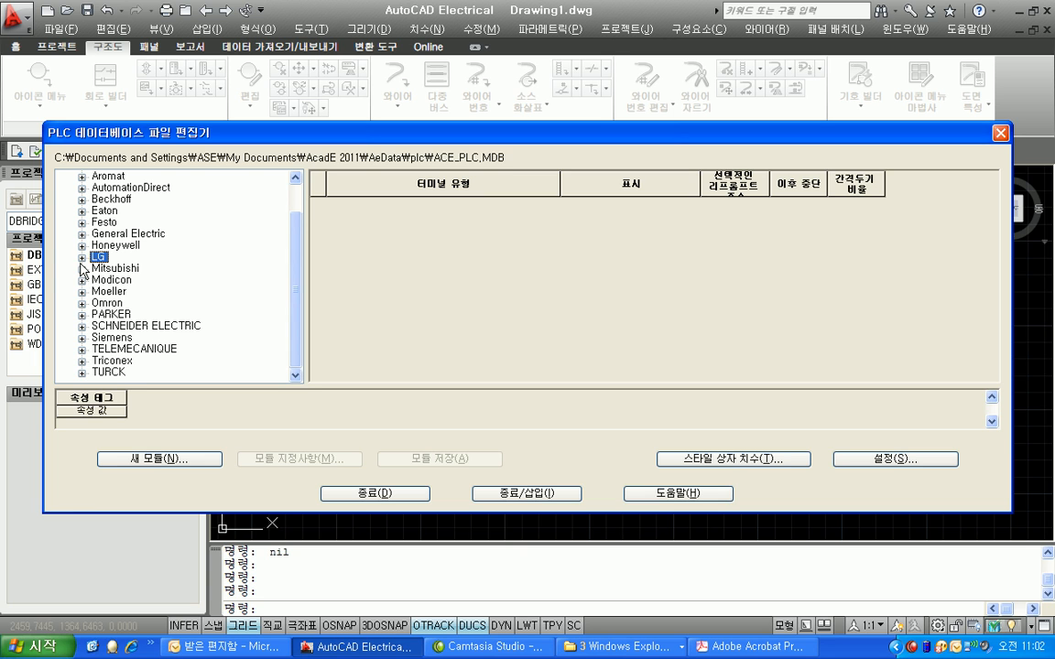
click(81, 268)
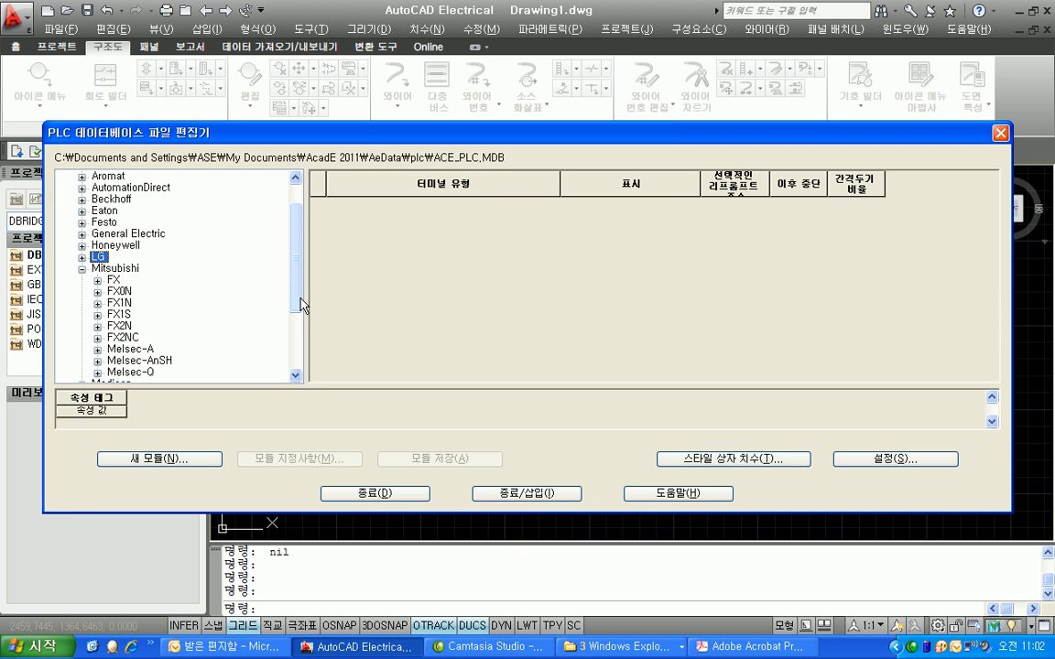
click(83, 268)
click(82, 258)
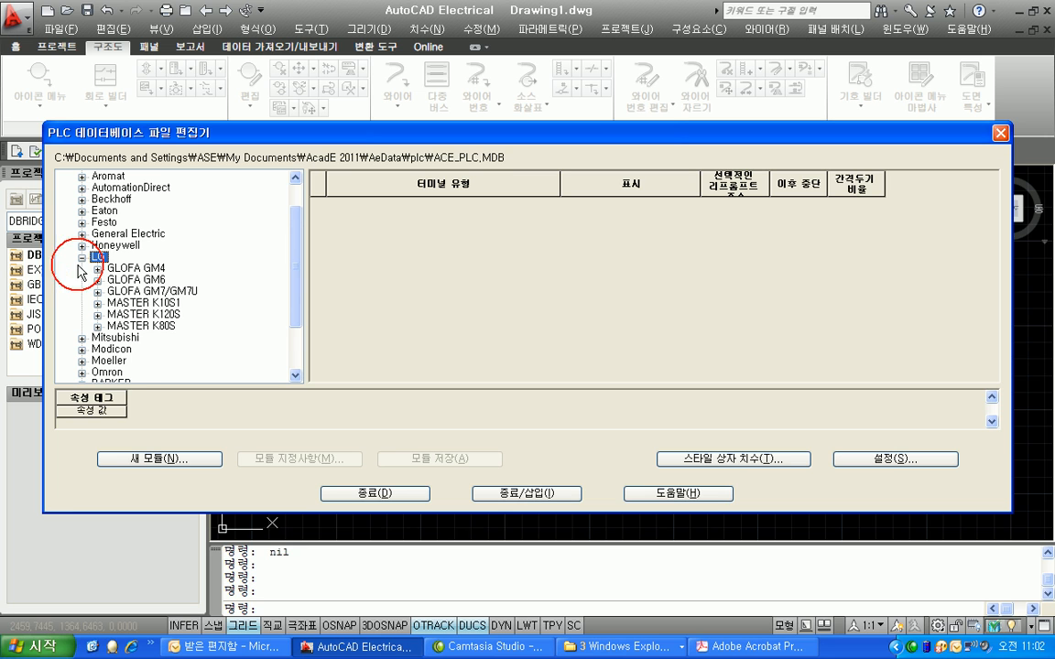
drag(302, 297, 301, 320)
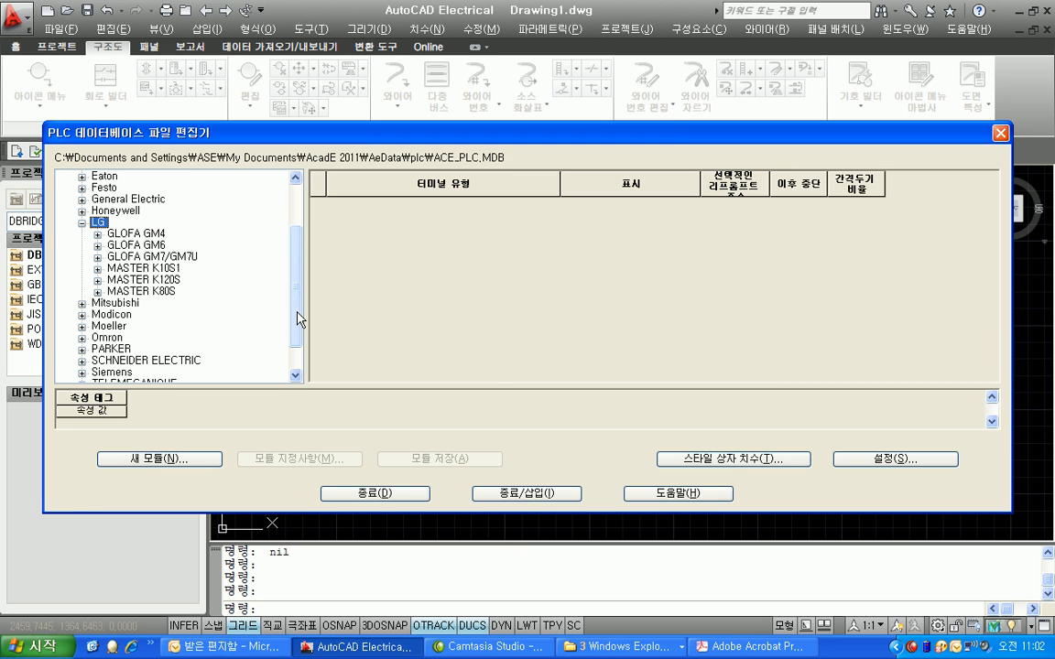
Step: Add a new series named XGT under the LG manufacturer
right_click(99, 223)
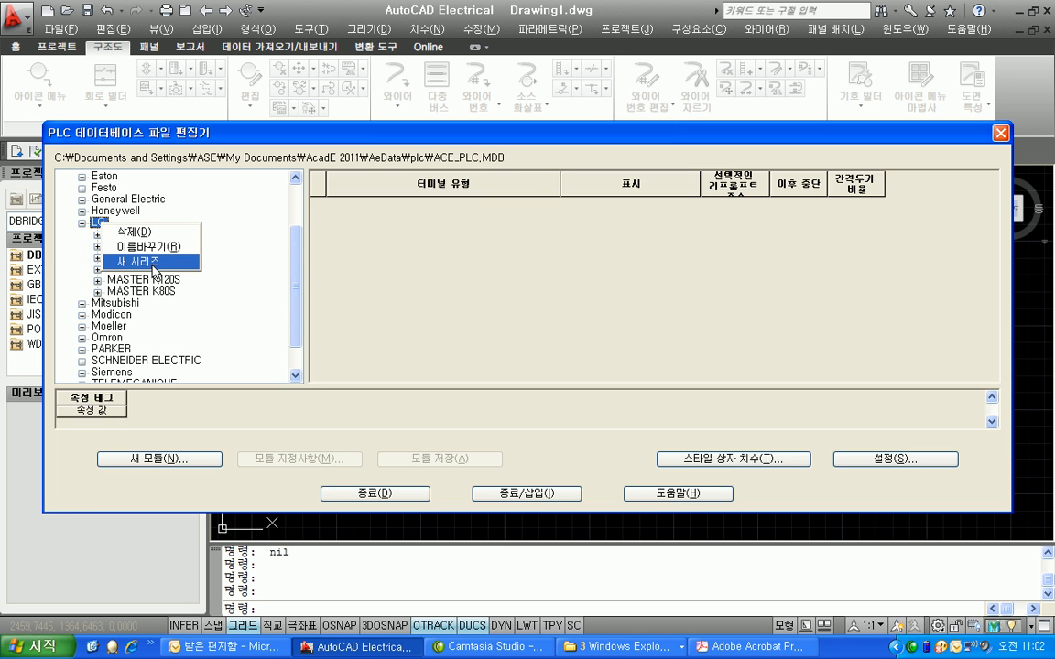
click(146, 262)
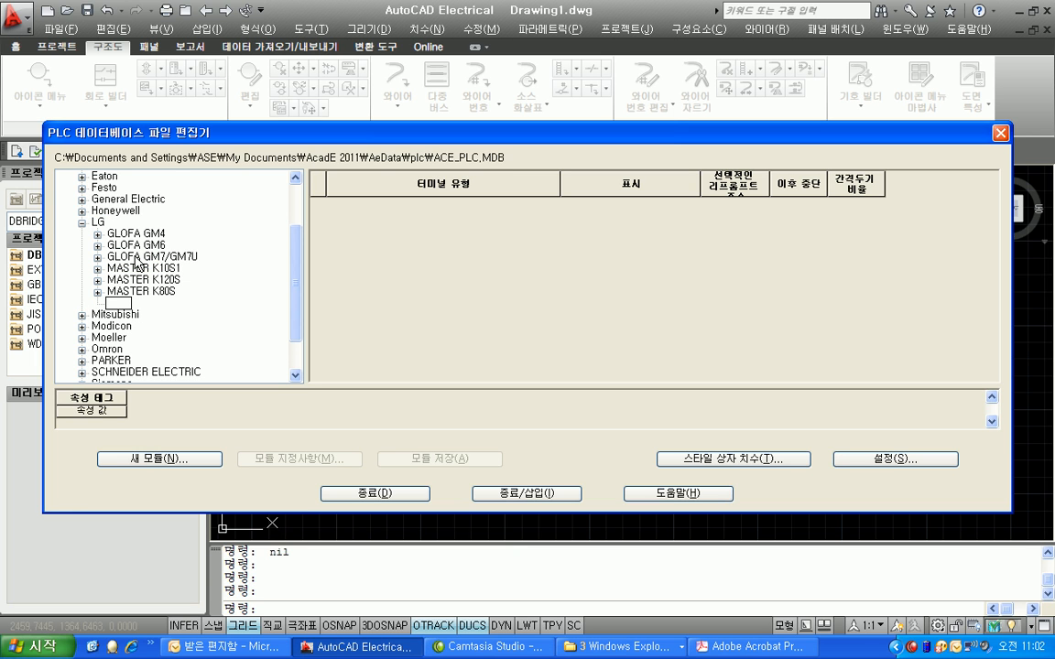
text(XGT)
key(Return)
Step: Check the module table in the PDF catalogue, and add a new type named Discrete Input under the LG XGT series
click(747, 647)
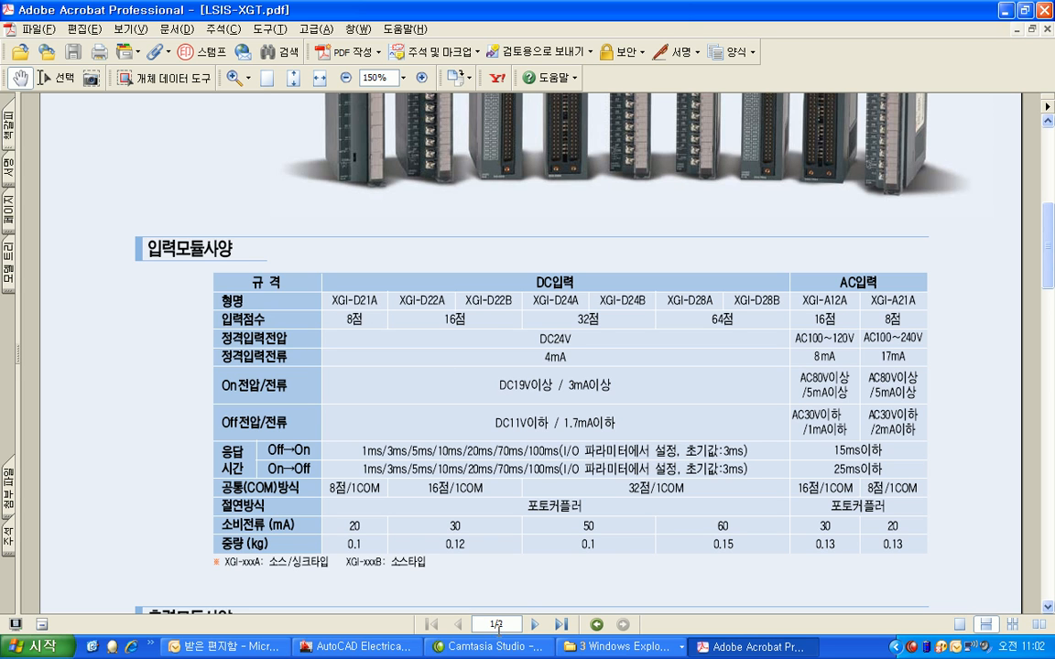
click(355, 646)
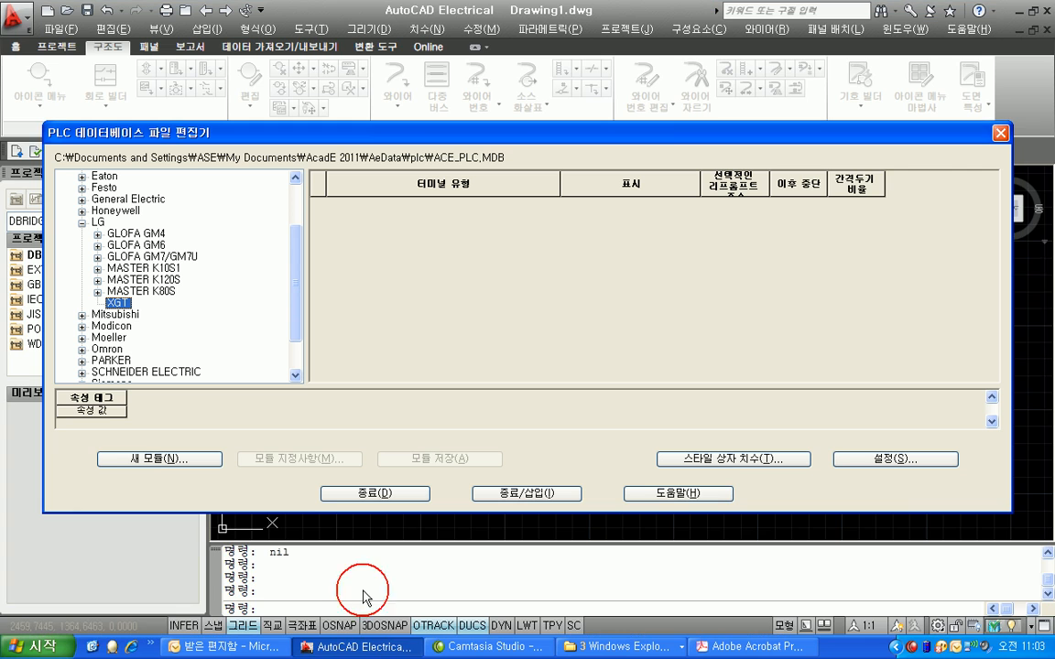
right_click(116, 305)
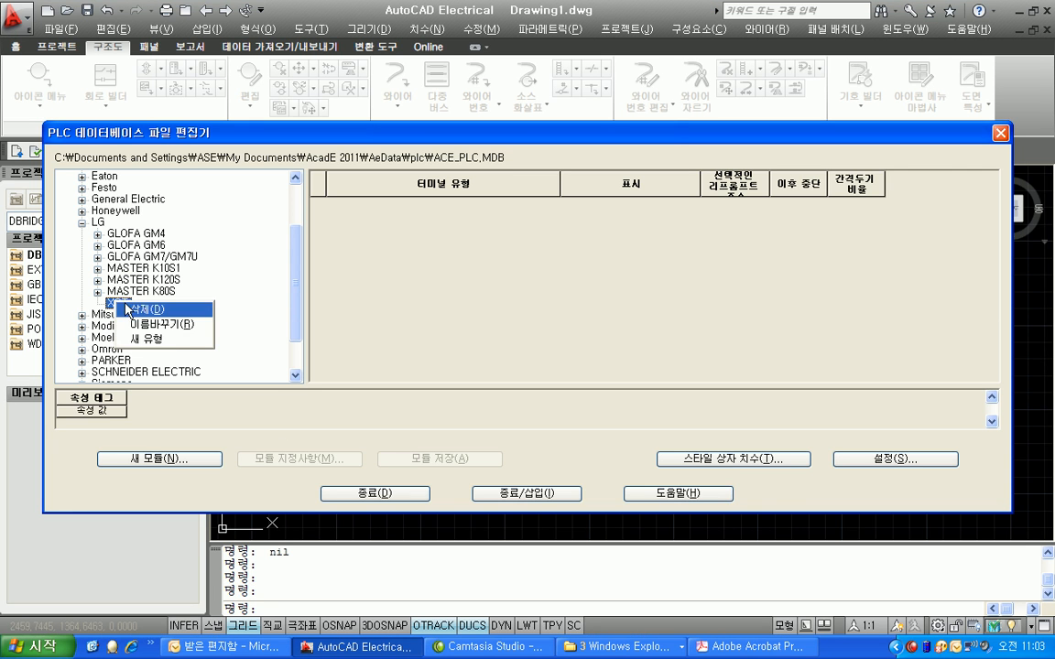
click(144, 339)
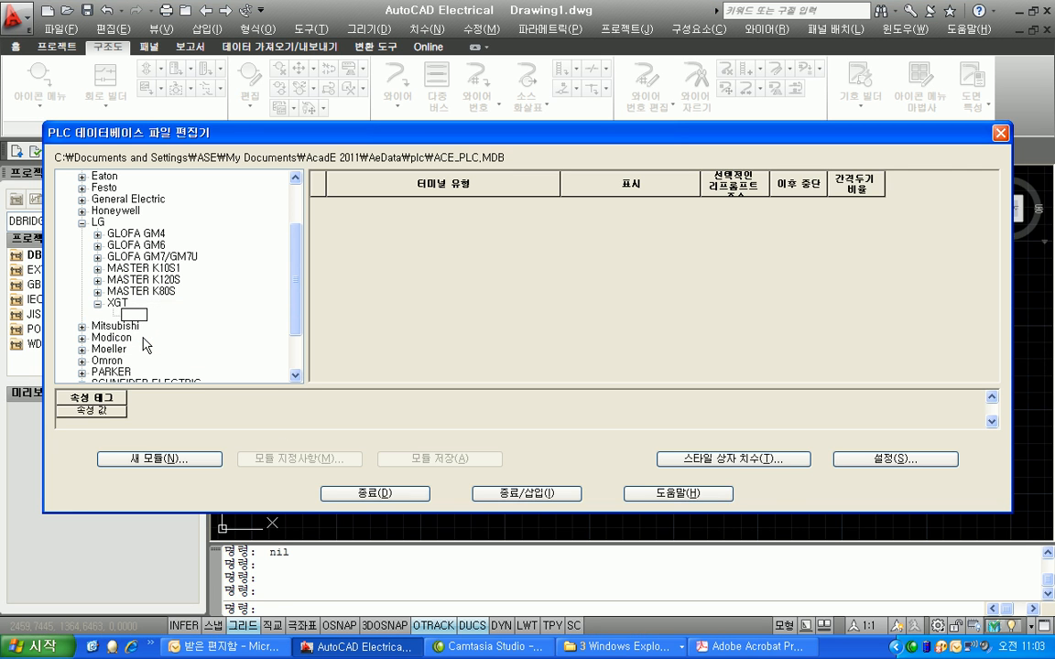
text(Du)
text(s)
text(cre)
key(BackSpace)
text(ete Input)
key(Return)
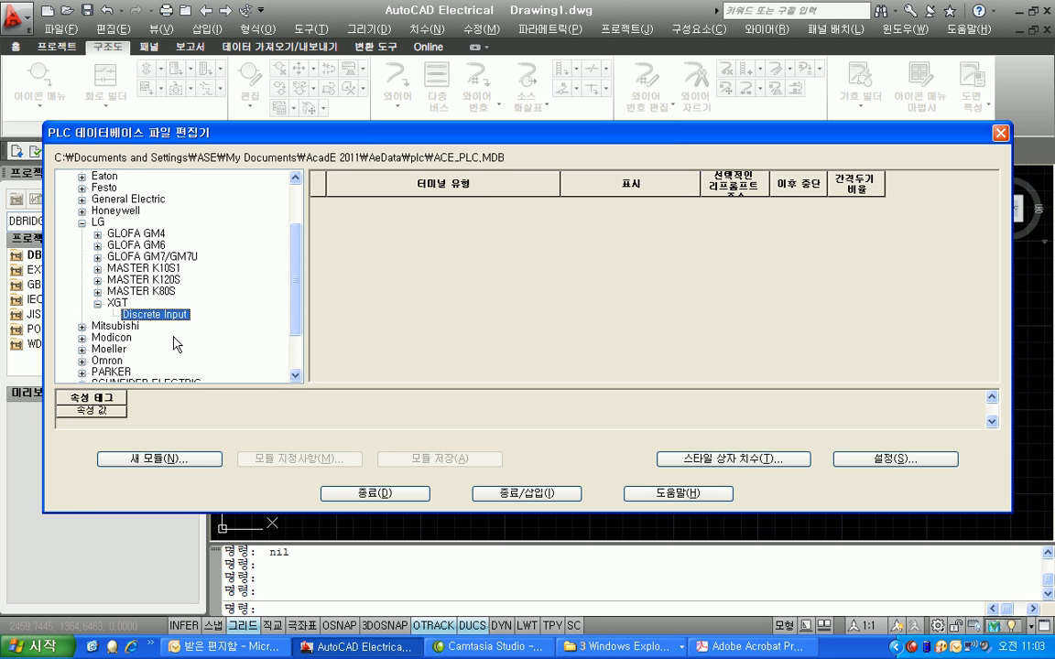
scroll(176, 342, down, 2)
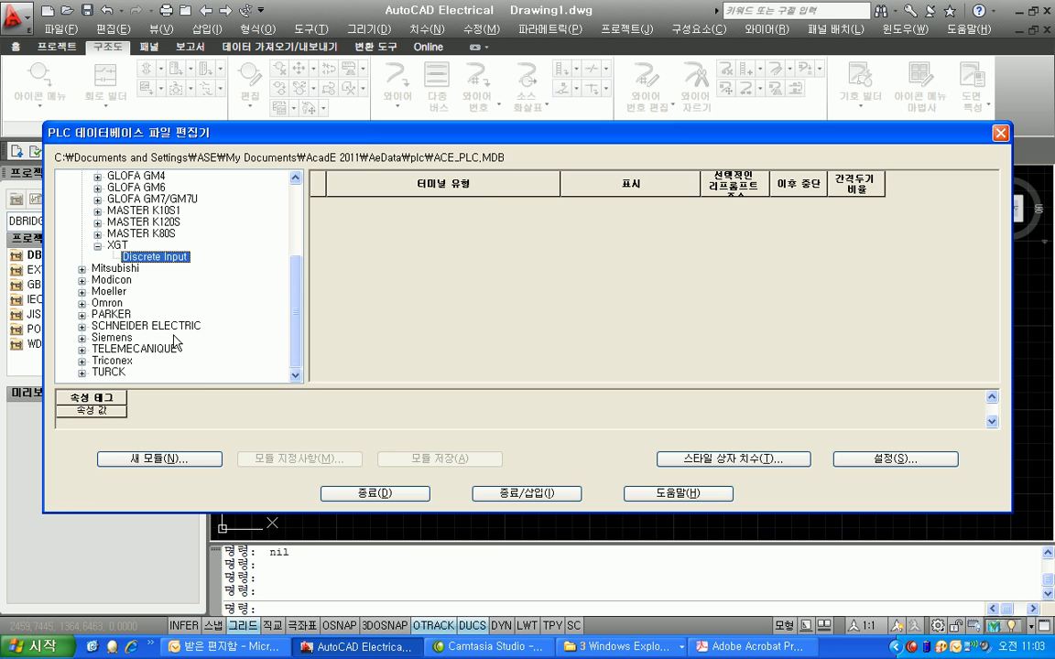
right_click(174, 260)
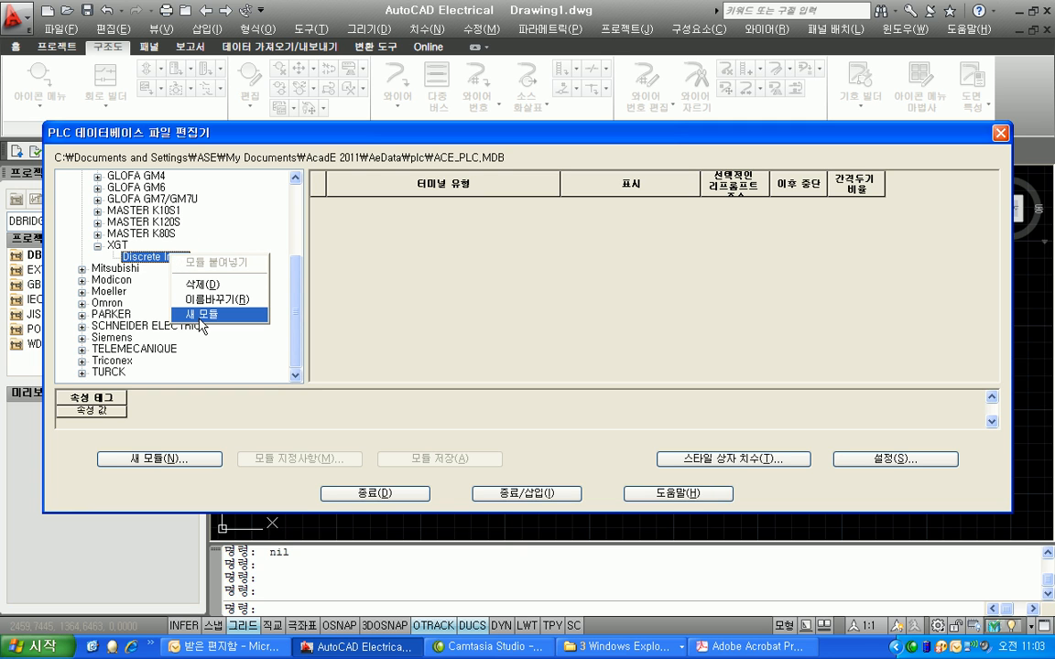
click(119, 245)
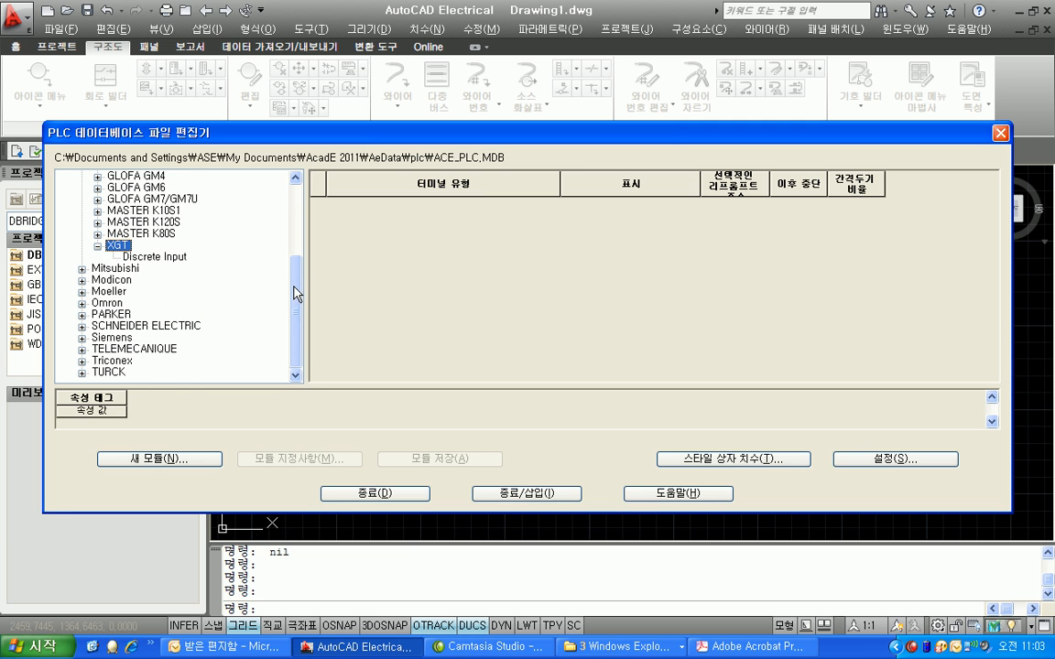
scroll(294, 259, up, 1)
click(82, 221)
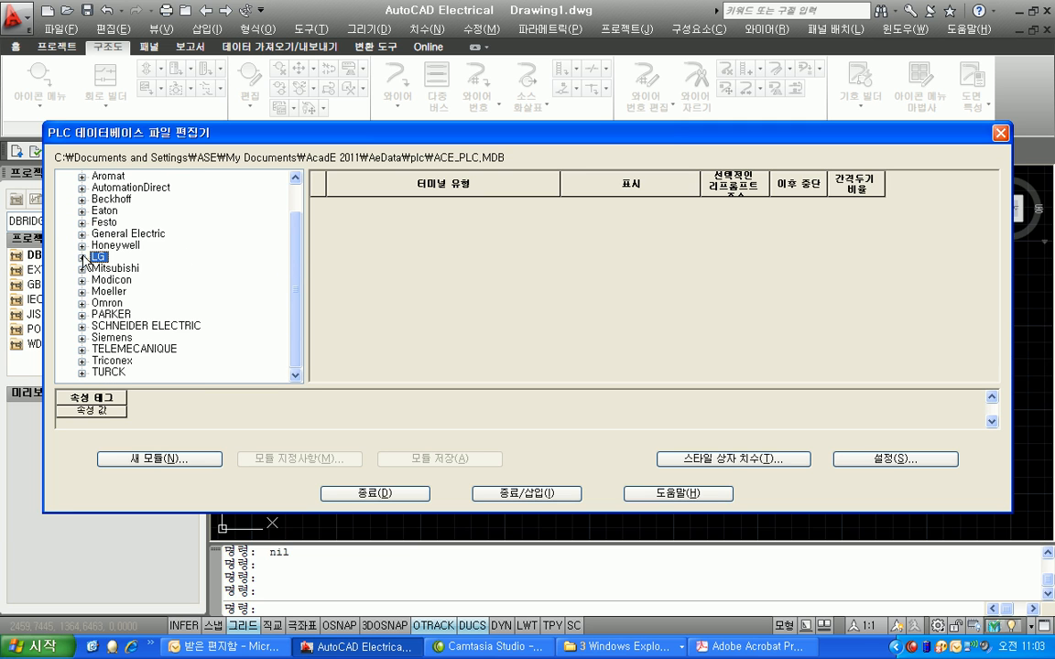
click(81, 258)
right_click(101, 258)
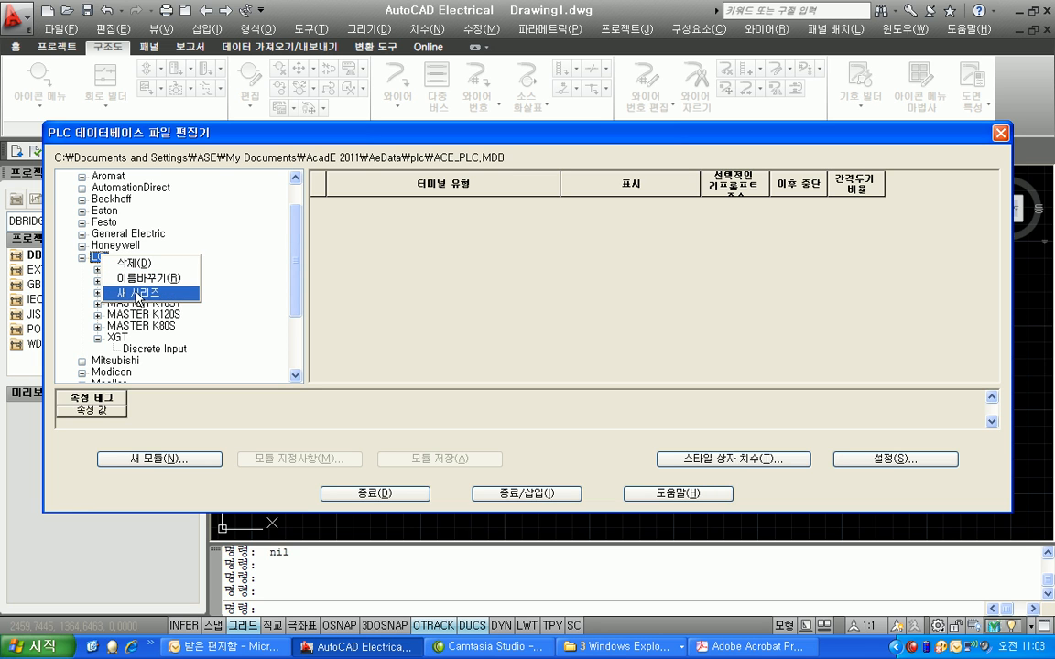
click(116, 338)
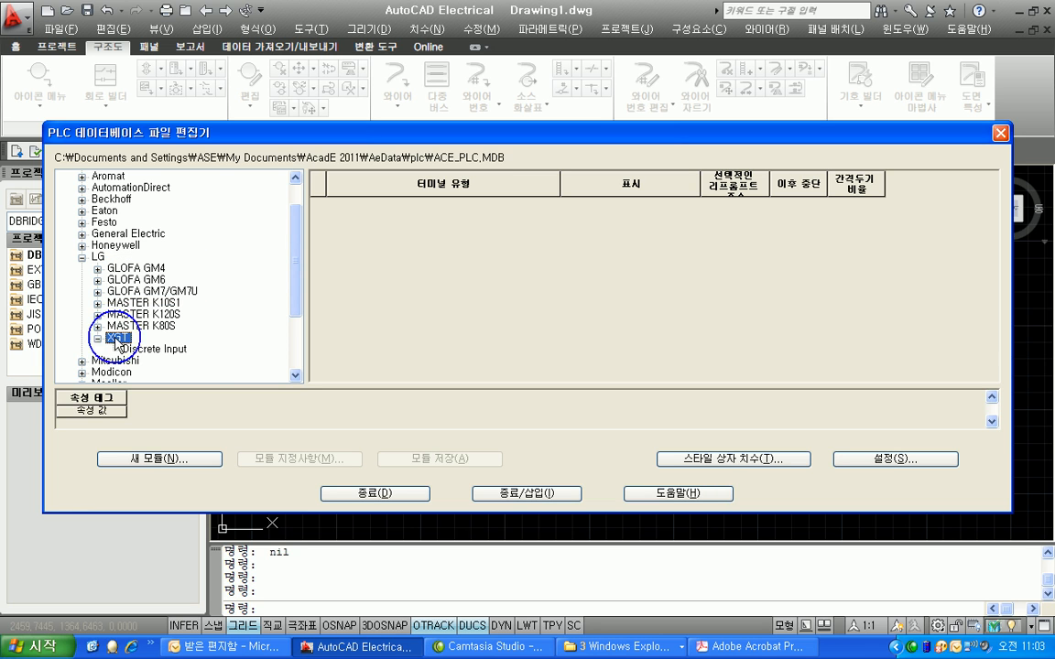
right_click(115, 337)
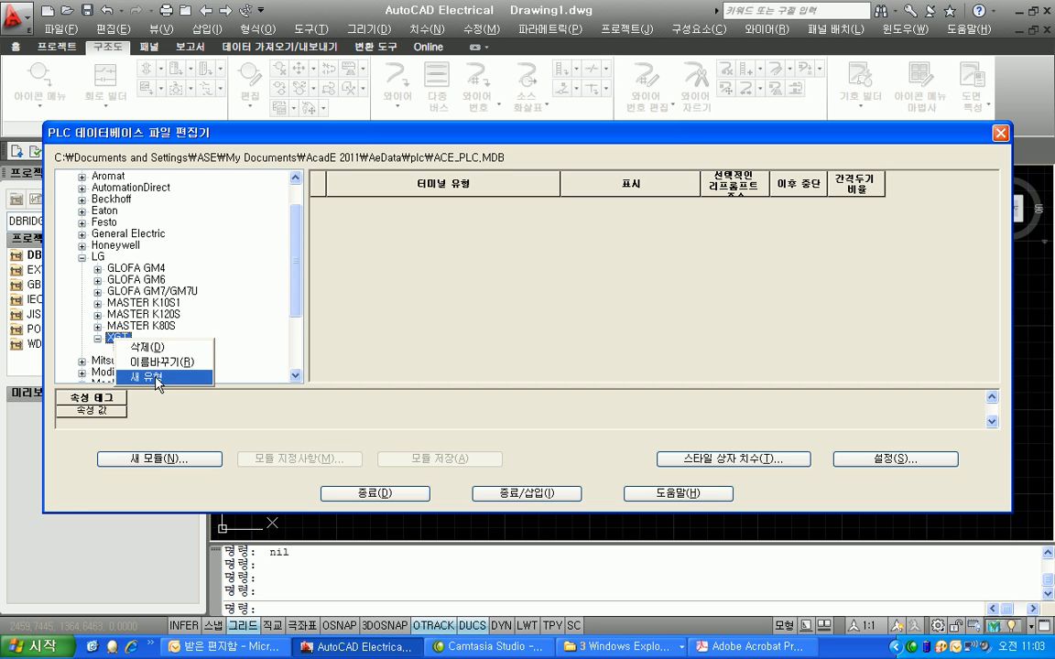
click(179, 376)
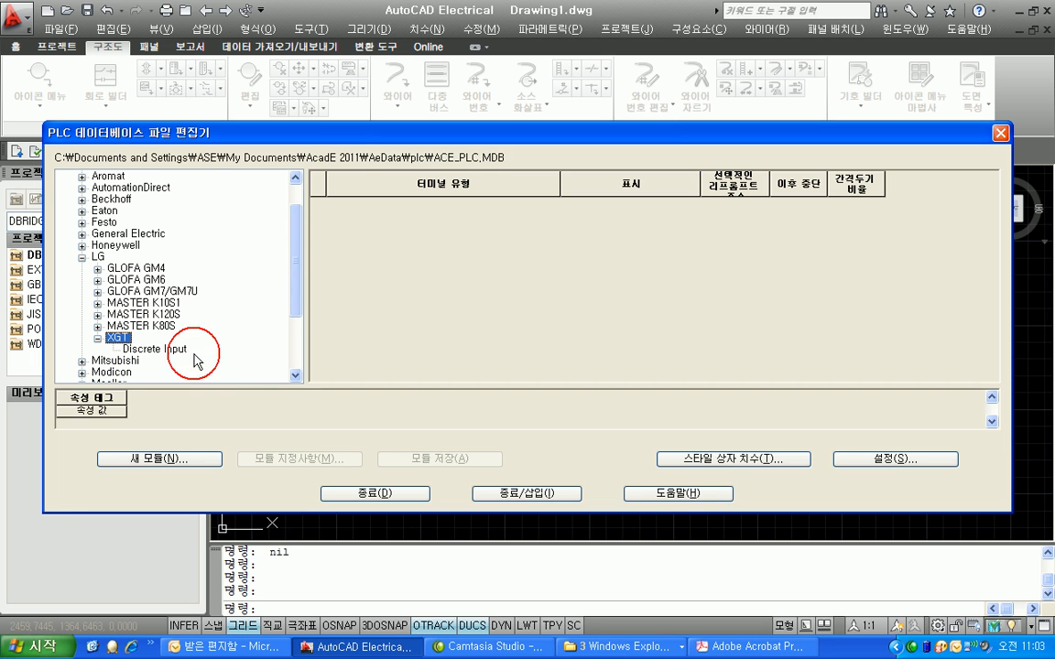
Step: Start a new module under the XGT Discrete Input type and enter XGI-D21A as its code
click(139, 349)
right_click(136, 347)
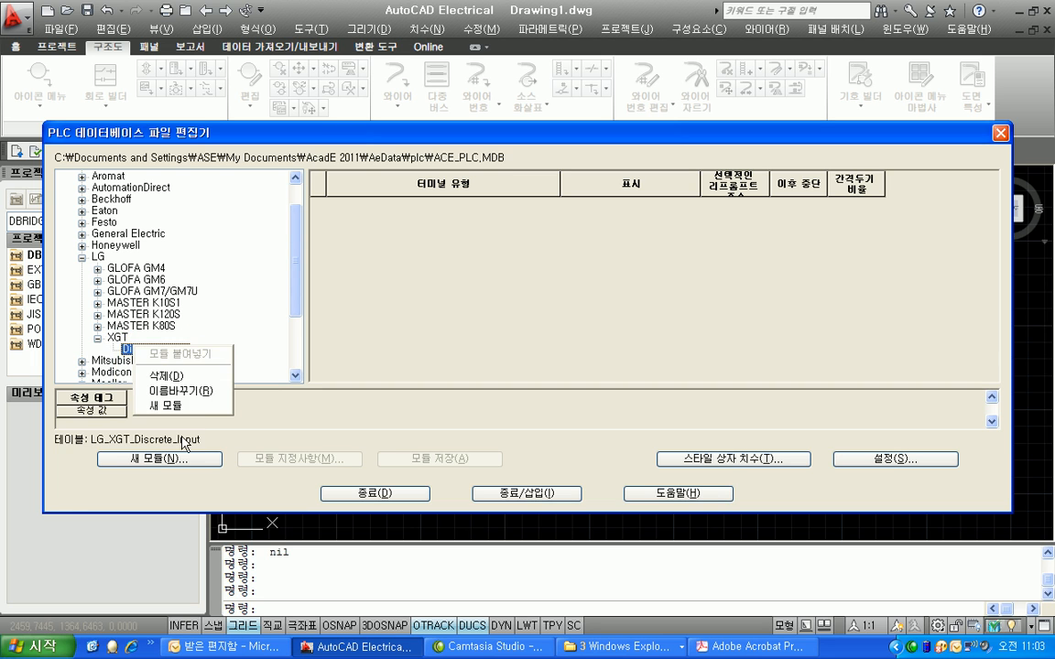
click(182, 414)
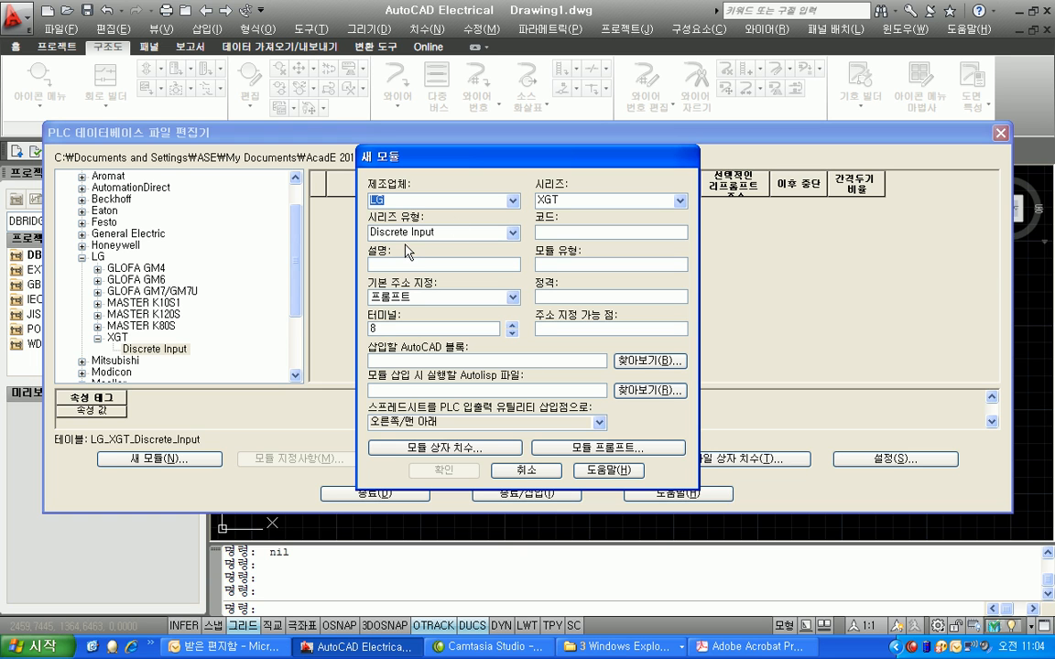
click(581, 231)
text(xgi)
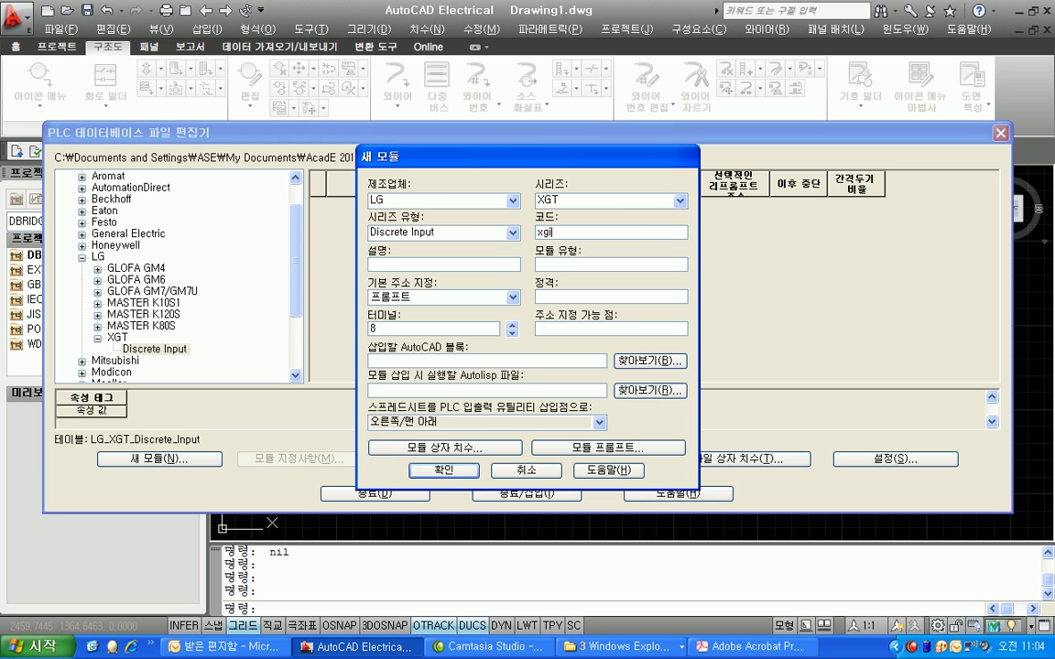
key(BackSpace)
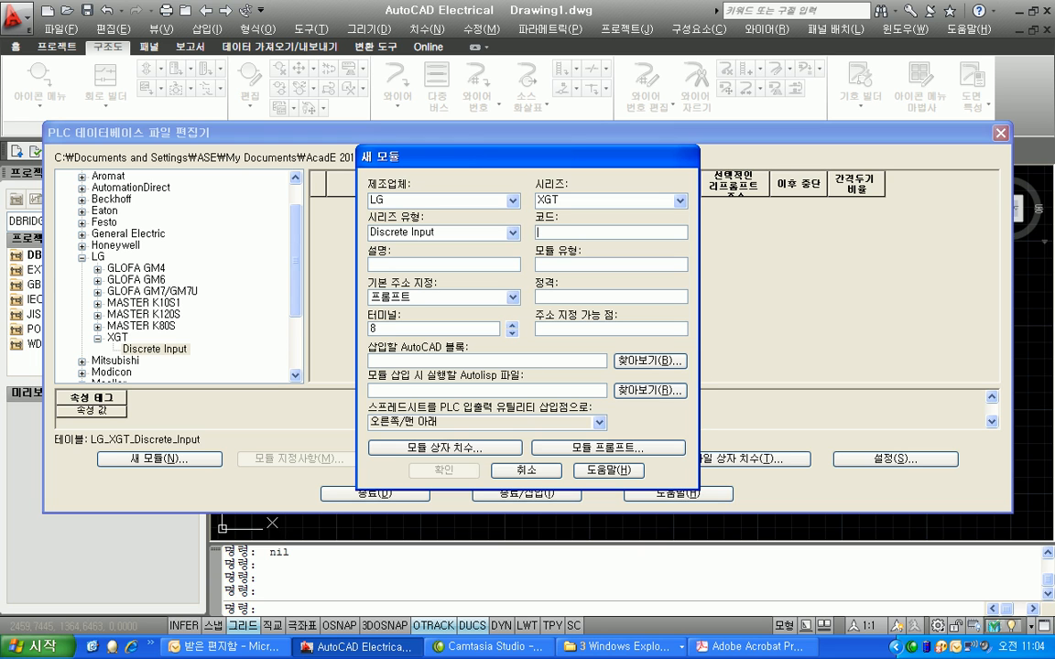
text(XGI-D21A)
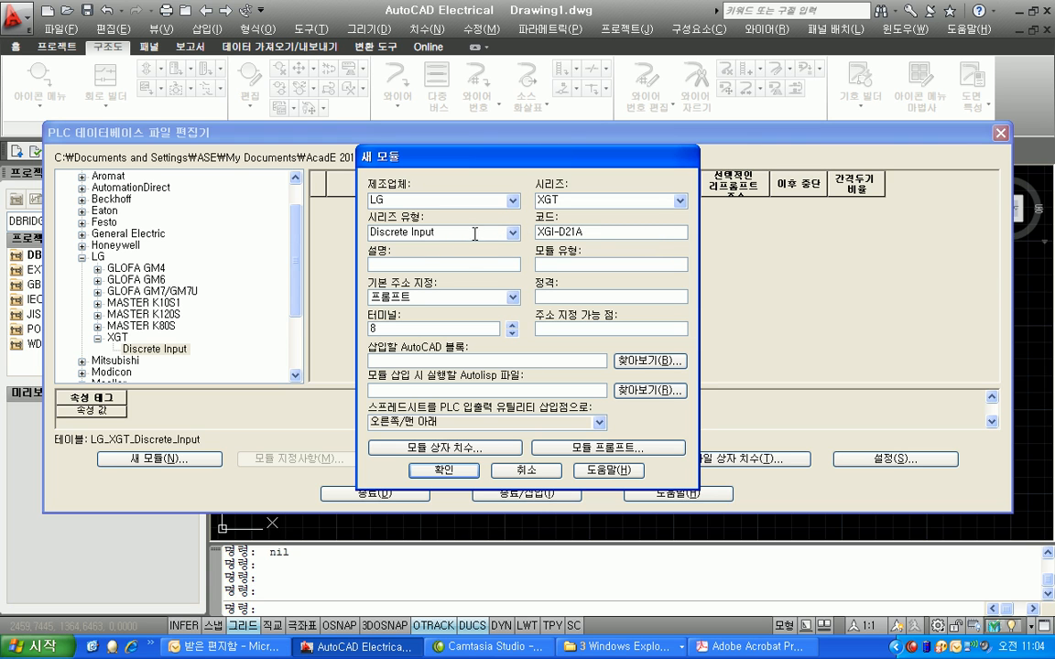
Step: Enter "입력, DC24V" as the description of the new XGI-D21A module
click(455, 262)
text(입력, dc24V)
key(BackSpace)
key(BackSpace)
key(BackSpace)
key(BackSpace)
key(BackSpace)
text(DC)
text(24V)
Step: Set the module type to DC and keep the base addressing on 프롬프트 (prompt)
click(544, 262)
text(DC)
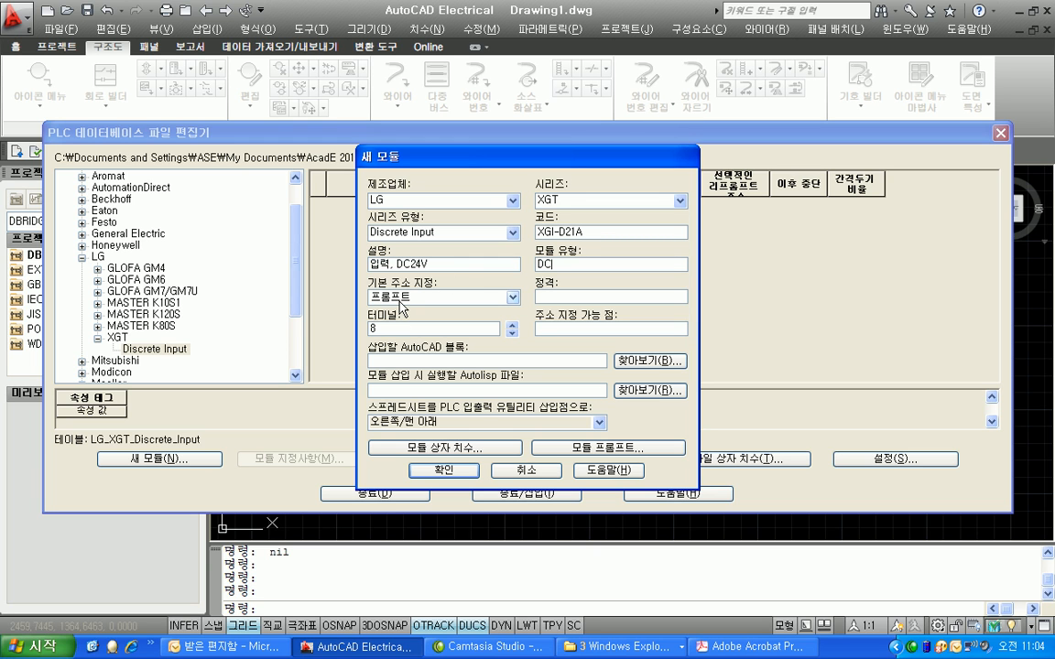
click(400, 299)
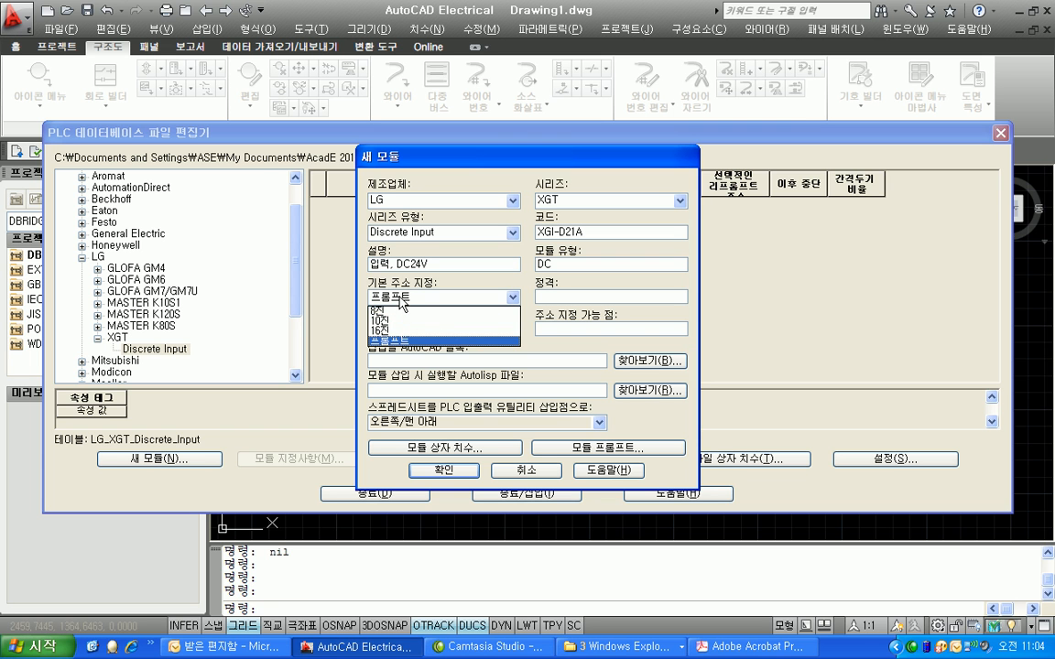
click(385, 257)
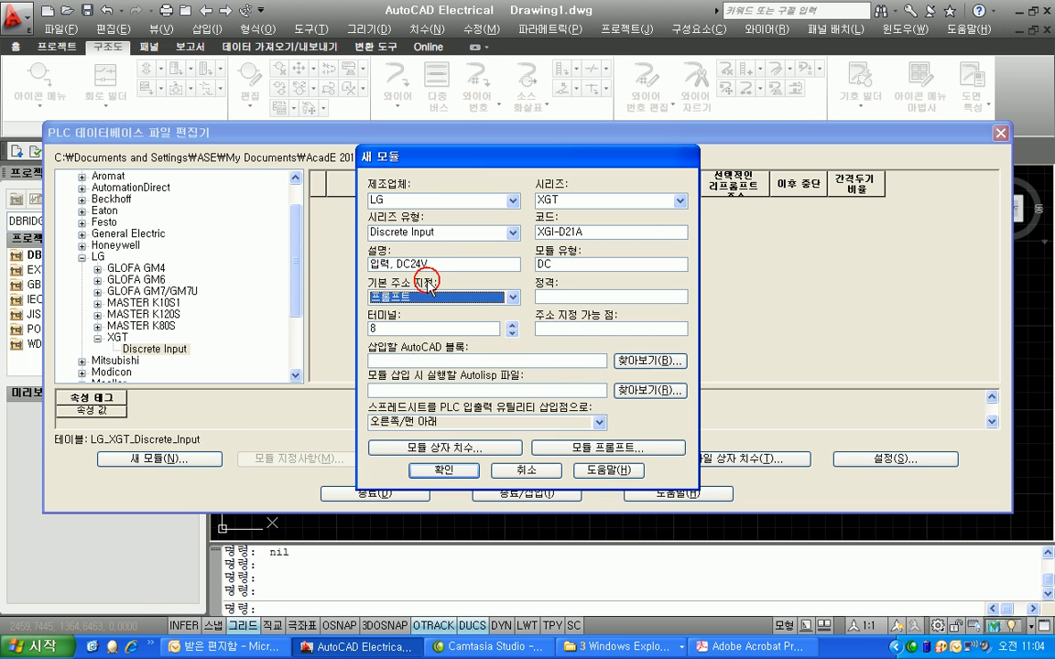
Step: Consult the input module wiring diagrams in the LSIS-XGT PDF, and set the new module's base addressing to 16진 and its rating to DC24V
click(741, 647)
scroll(401, 400, down, 15)
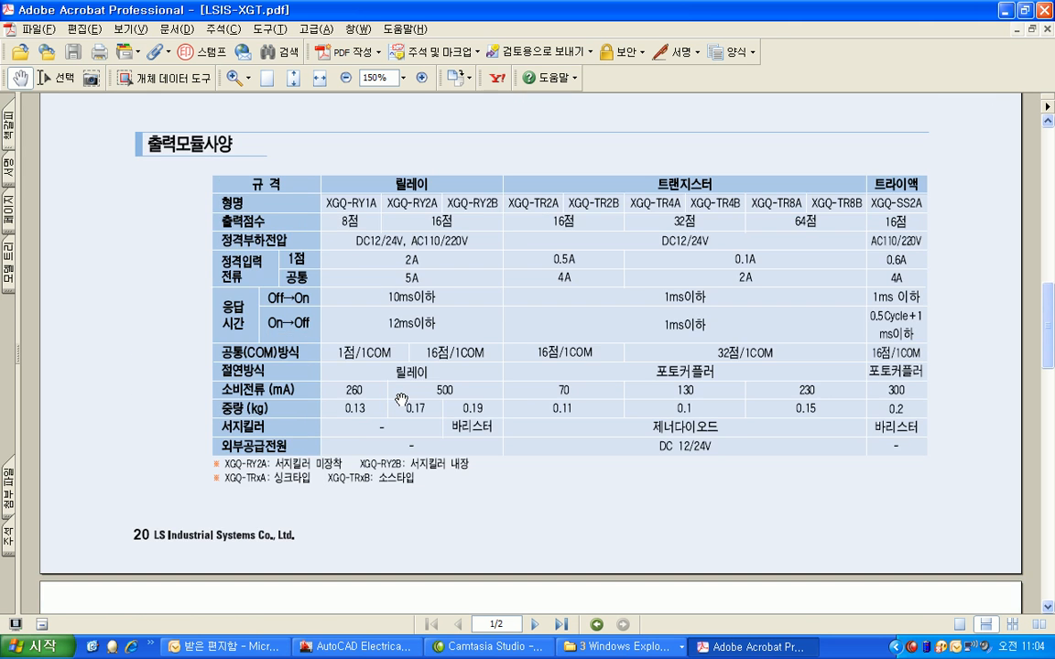
scroll(261, 339, down, 3)
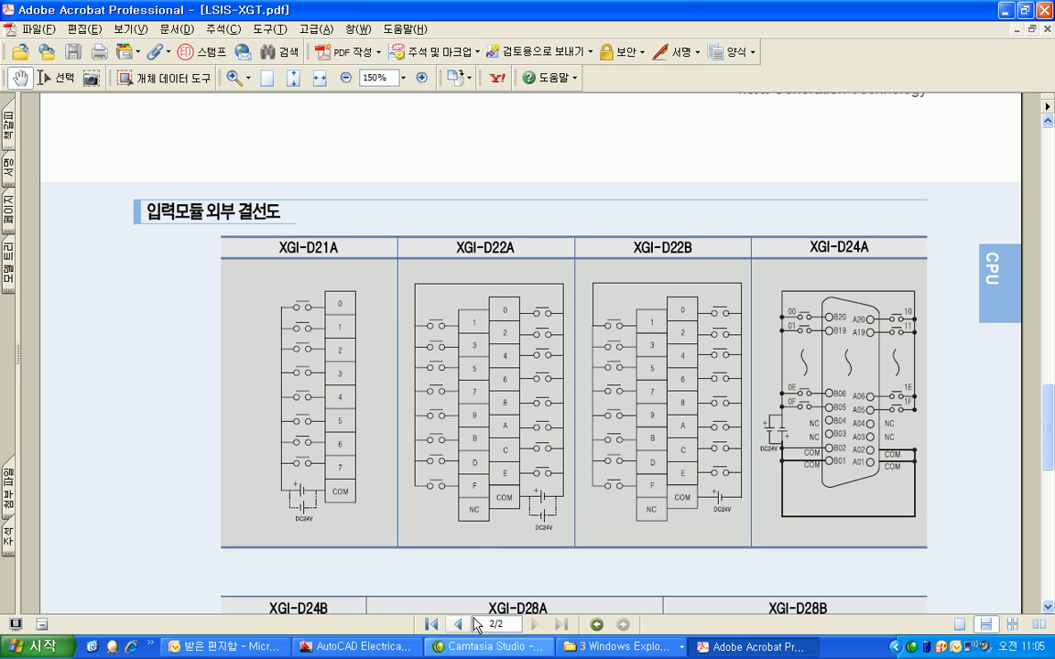
click(357, 646)
click(423, 301)
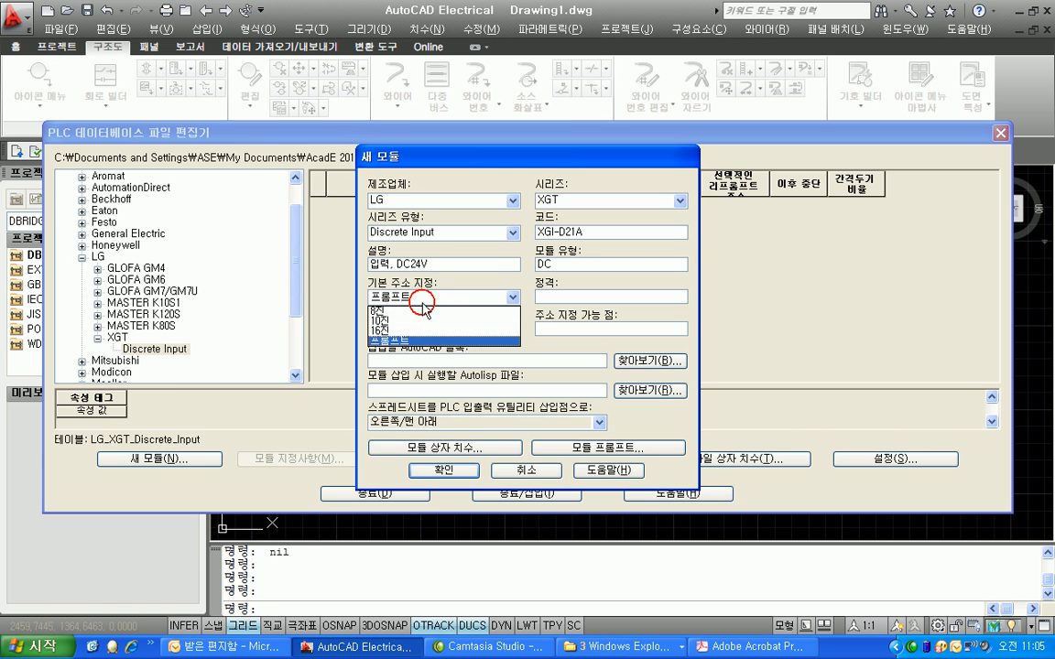
click(412, 327)
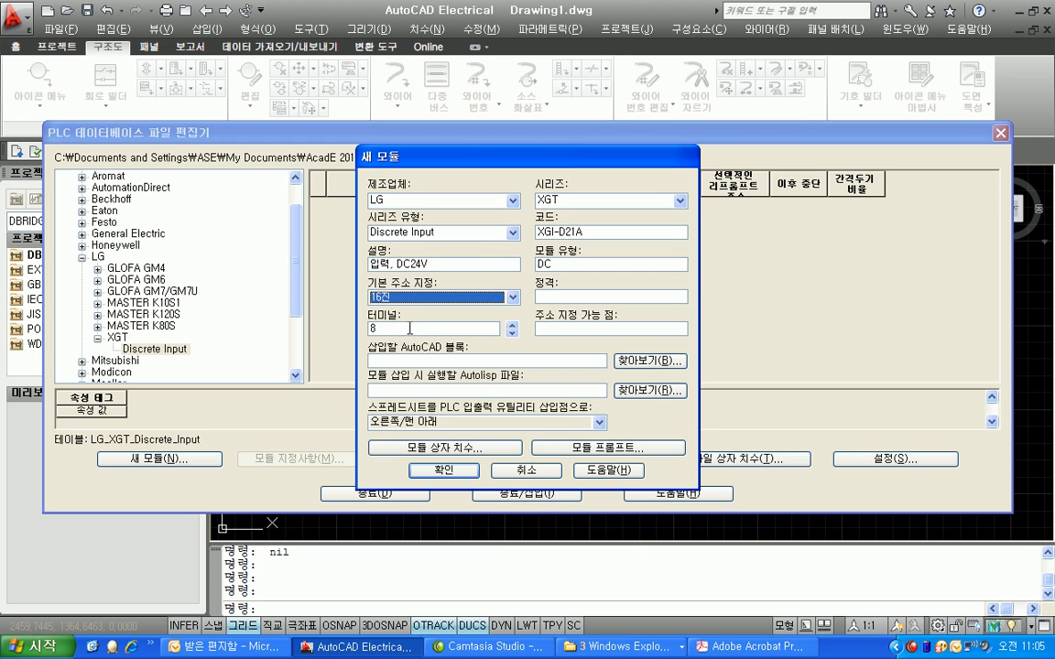
click(593, 298)
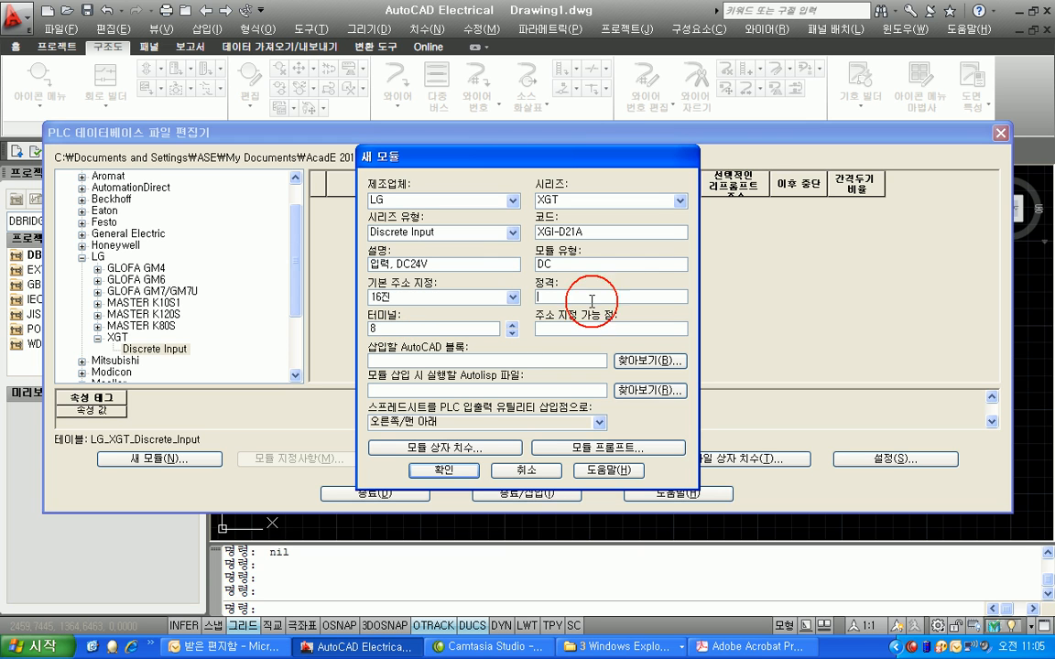
text(DC24V)
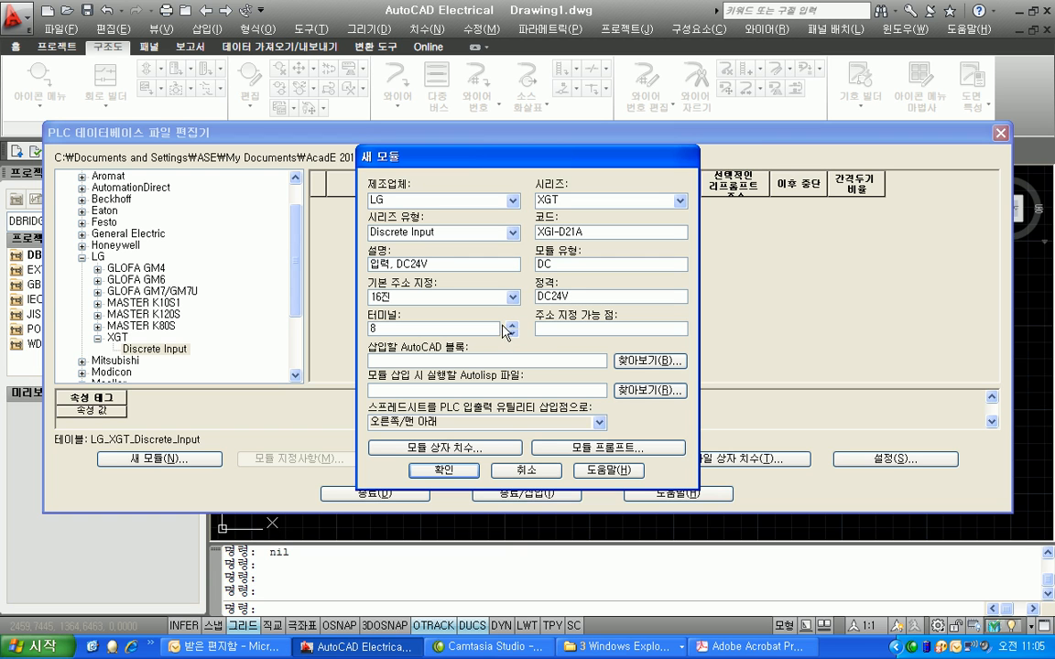
Step: Check the XGI-D21A wiring diagram in the PDF, and create the module with 9 terminals and 8 addressable points
click(718, 647)
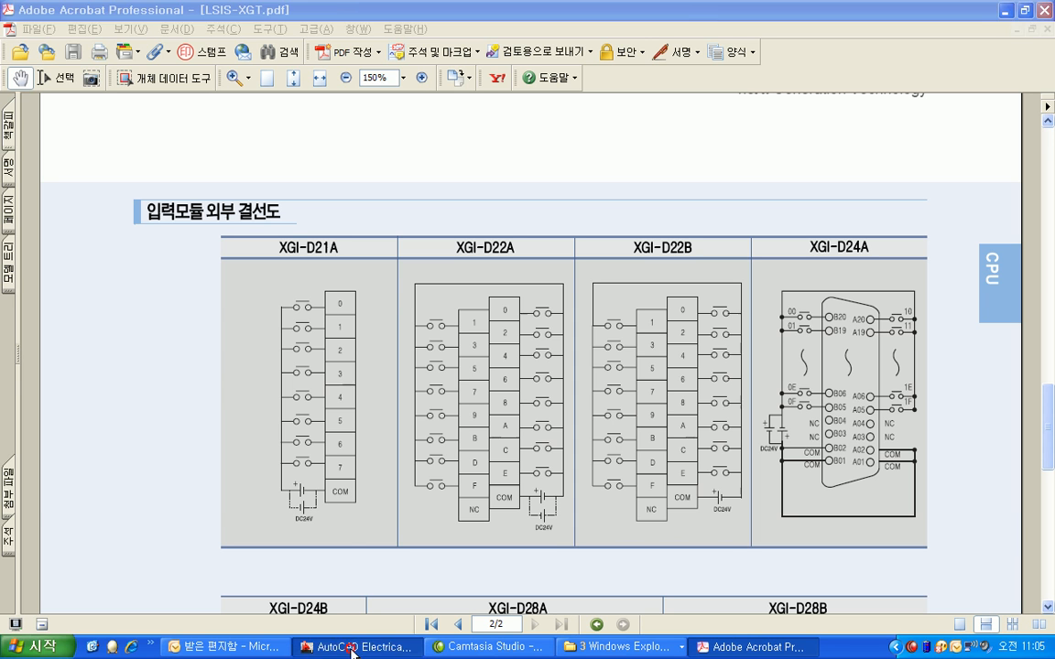
click(356, 647)
drag(389, 331, 346, 338)
text(9)
key(Tab)
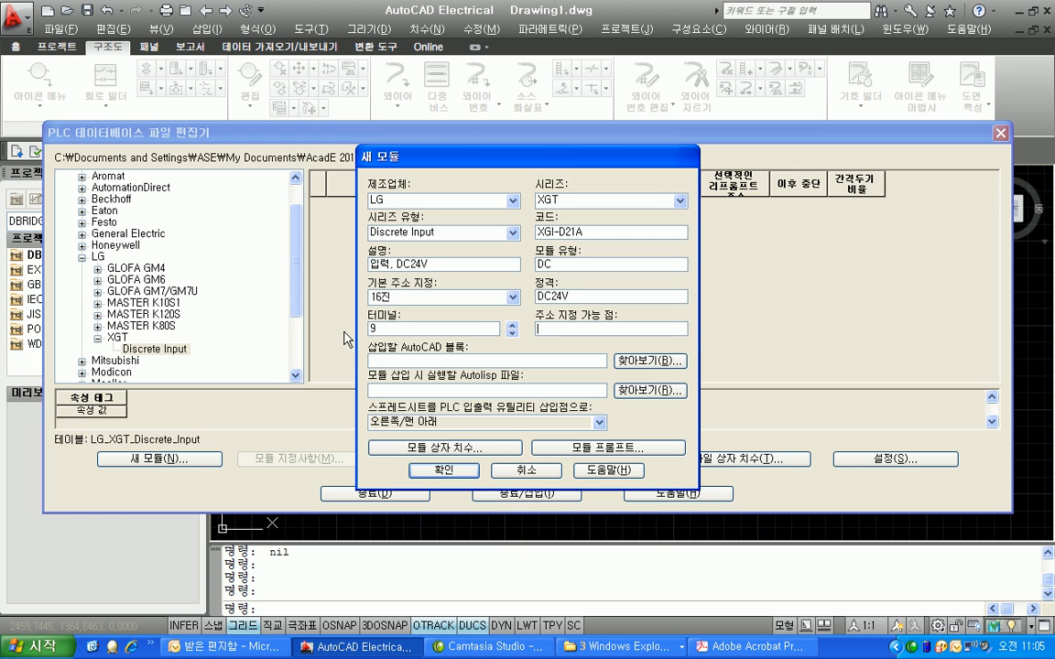
text(8)
click(441, 473)
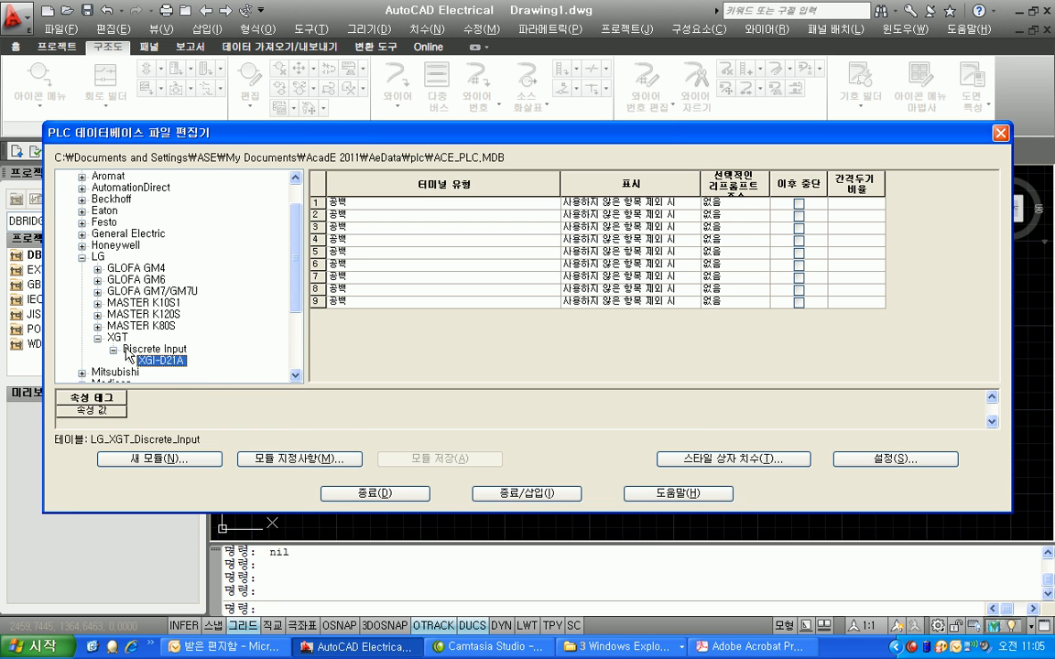
Step: Set the type of terminal 1 of the XGI-D21A module to 모듈 정보 입력 I/O 점 배선 왼쪽 from the 맨 위 입력 category
drag(298, 295, 298, 320)
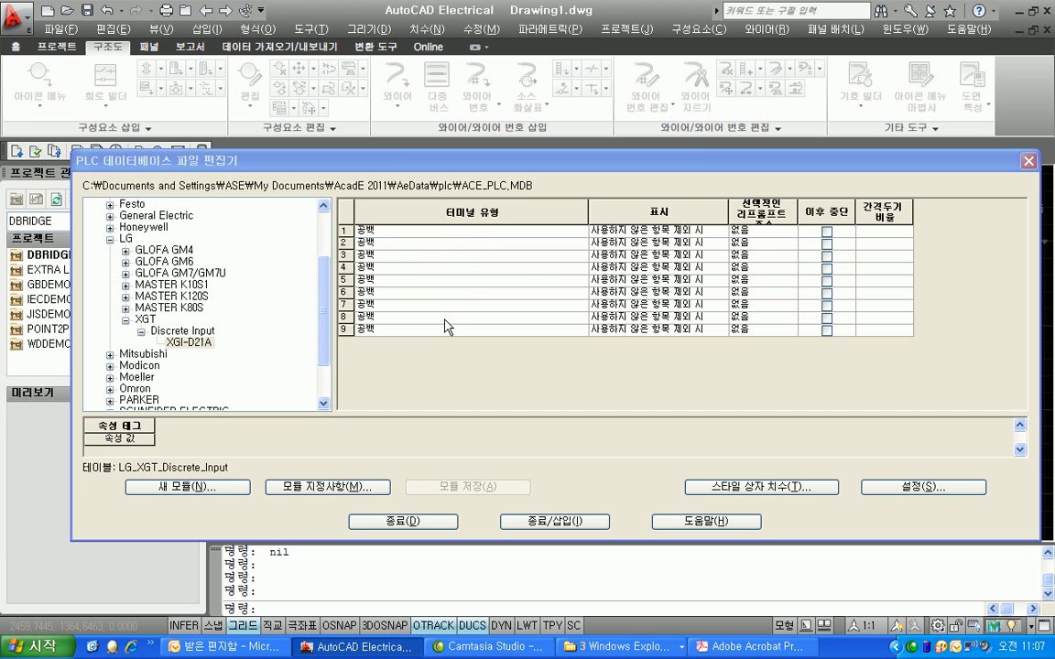
click(393, 231)
right_click(422, 236)
click(444, 245)
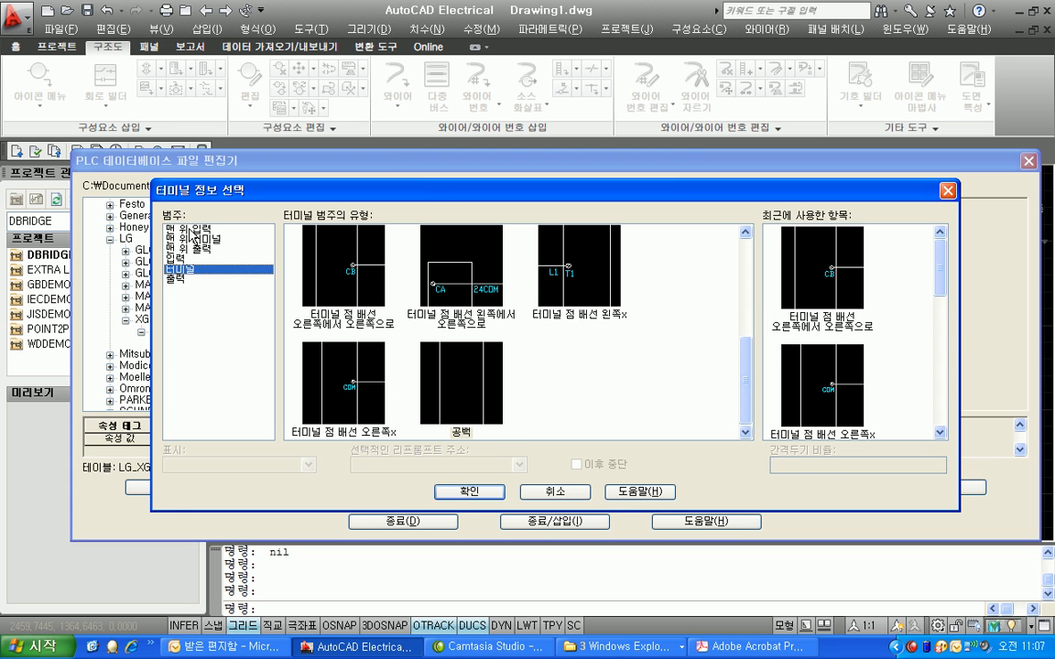
click(183, 229)
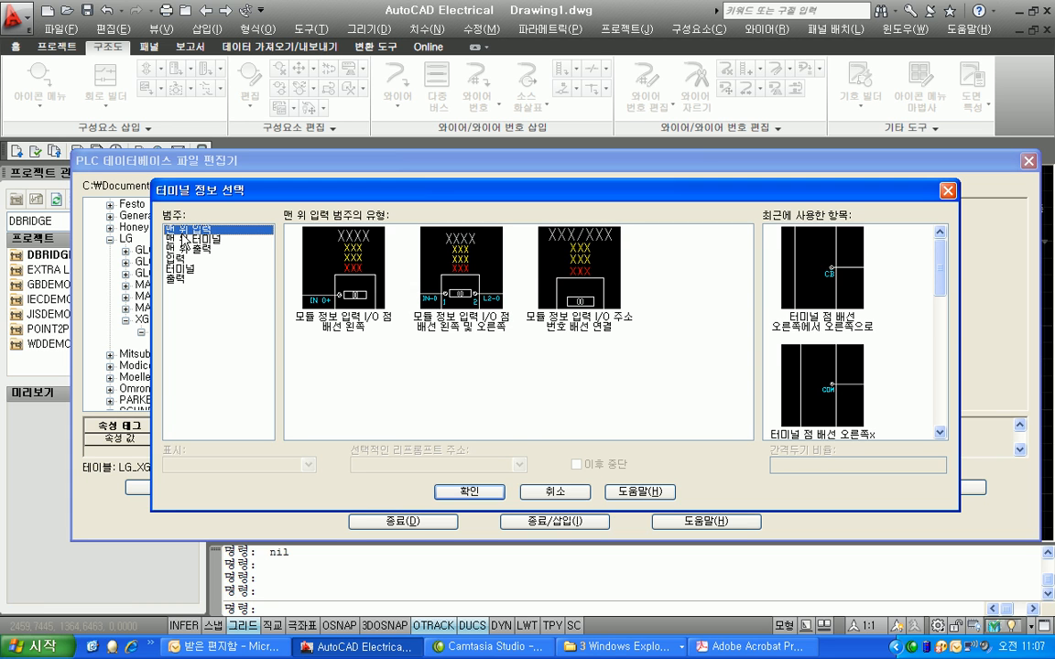
click(343, 316)
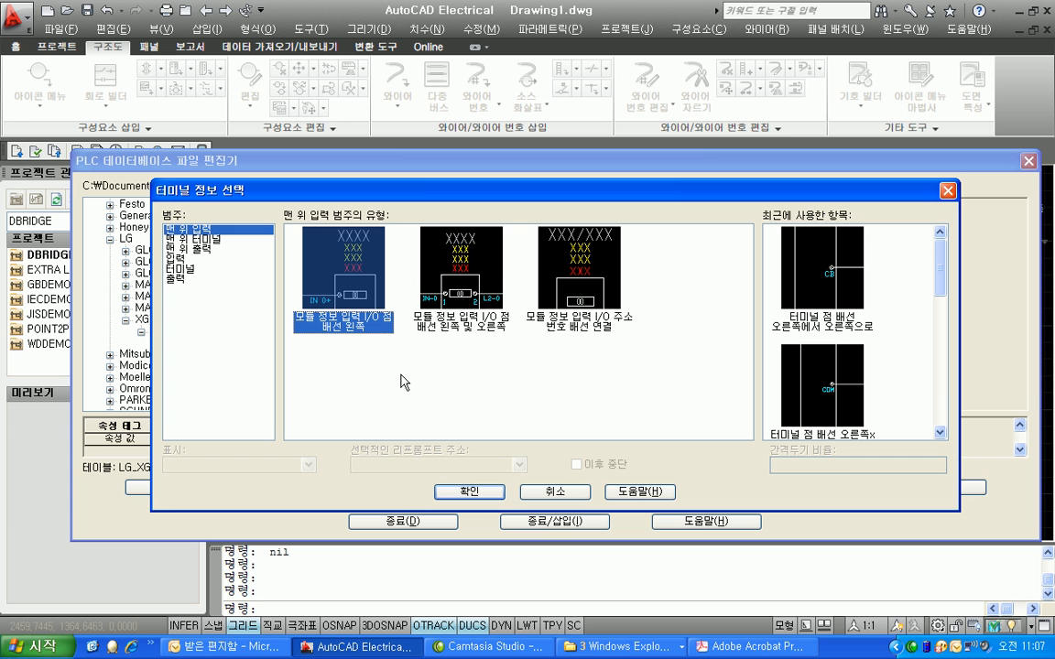
click(469, 492)
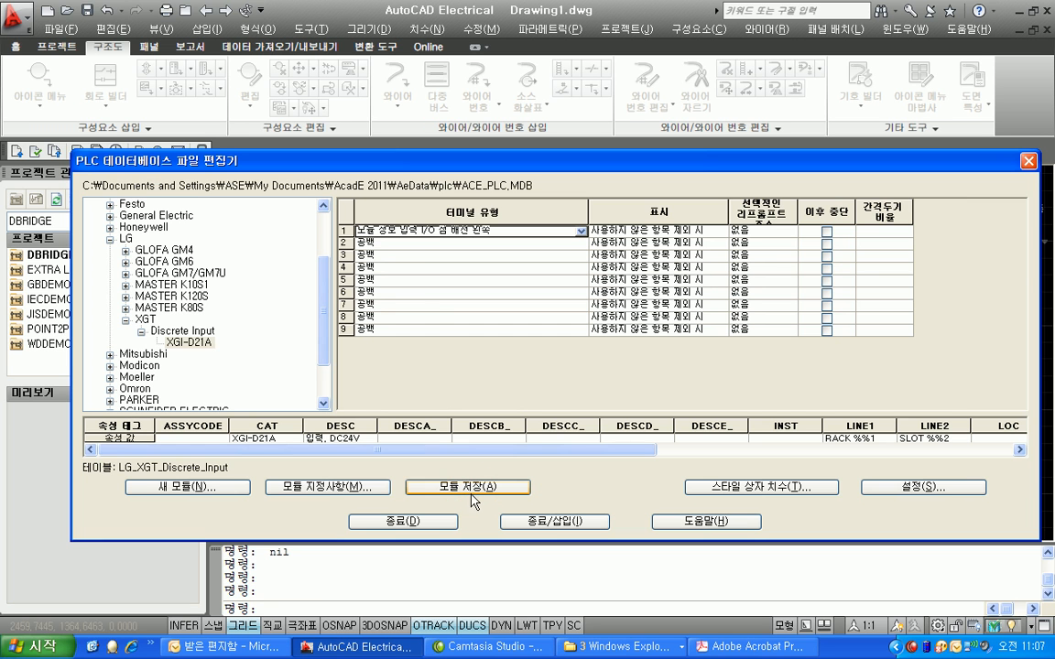
Step: Set terminals 2 through 8 together to the type 입력 I/O 점 배선 왼쪽 from the 입력 category
click(430, 247)
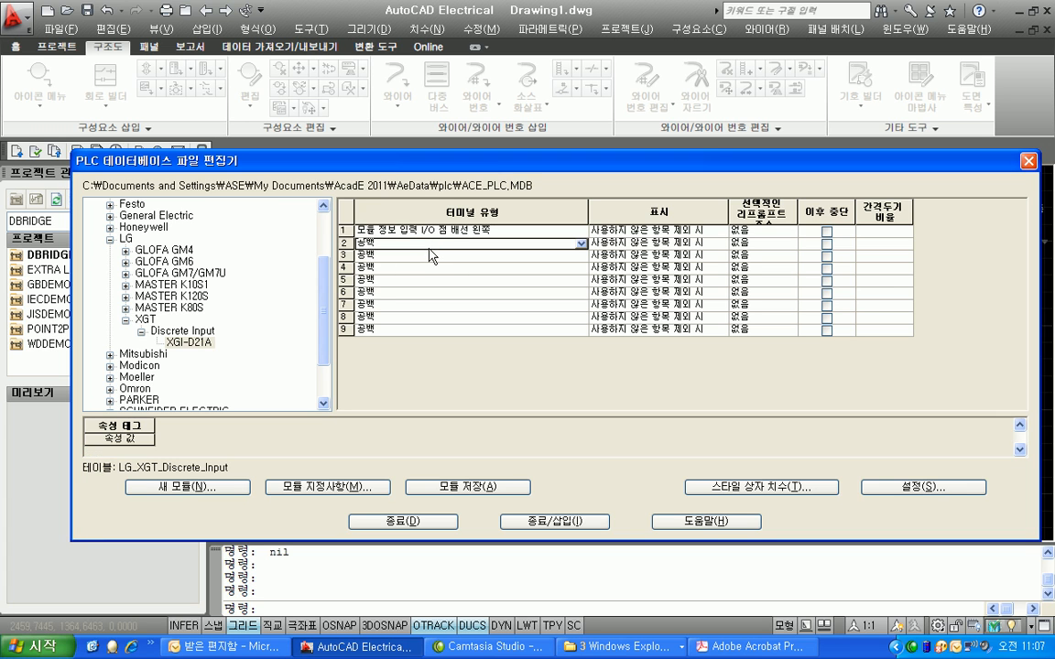
shift+click(421, 323)
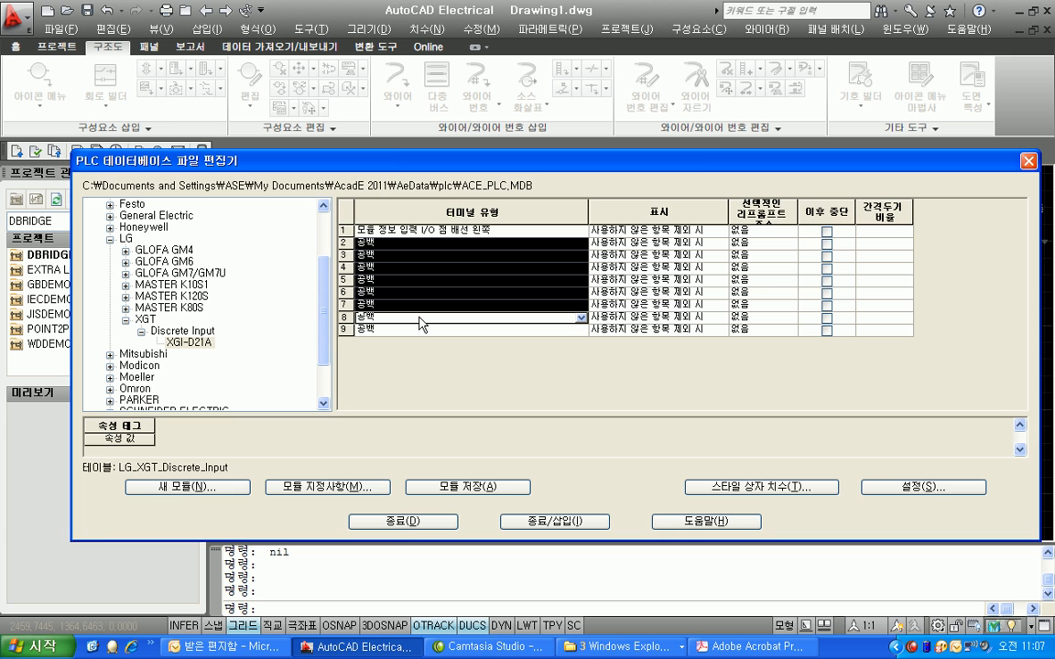
right_click(418, 278)
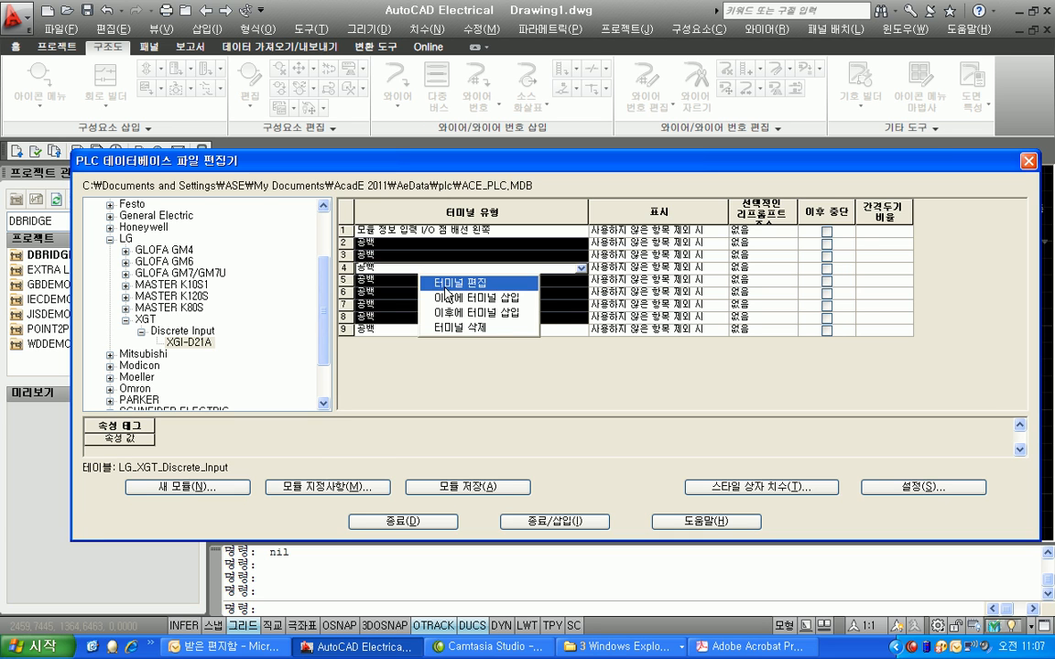
click(444, 285)
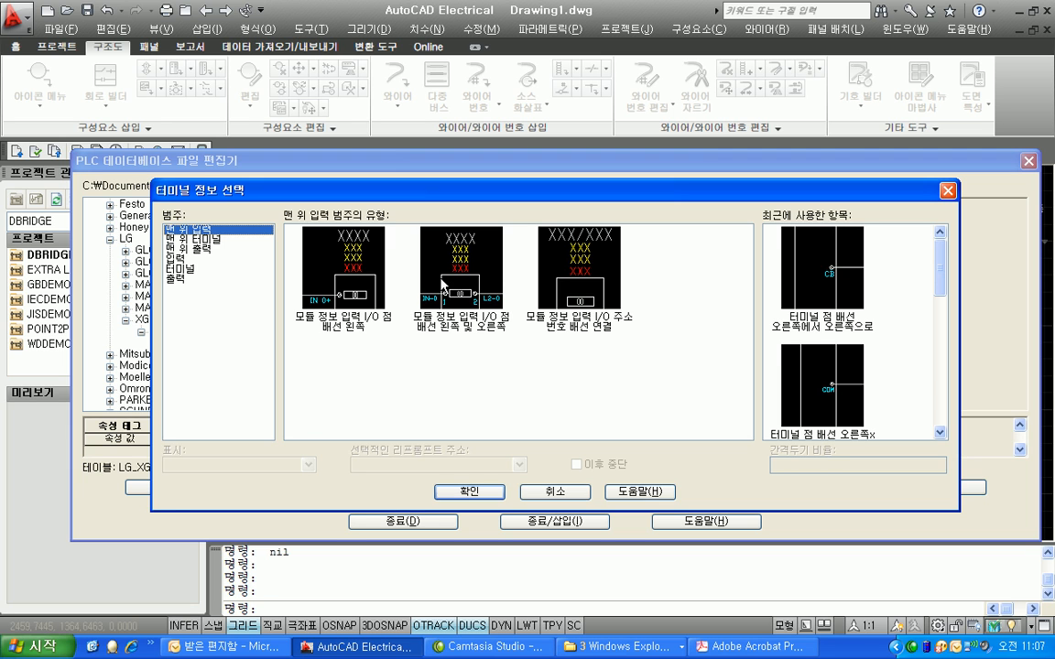
click(180, 259)
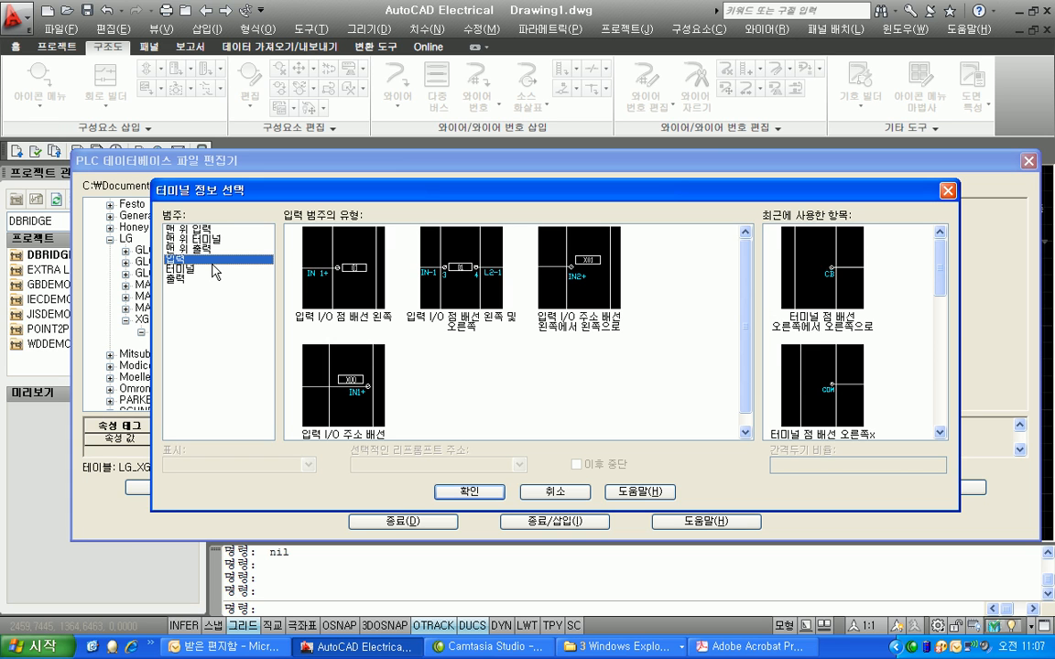
click(341, 285)
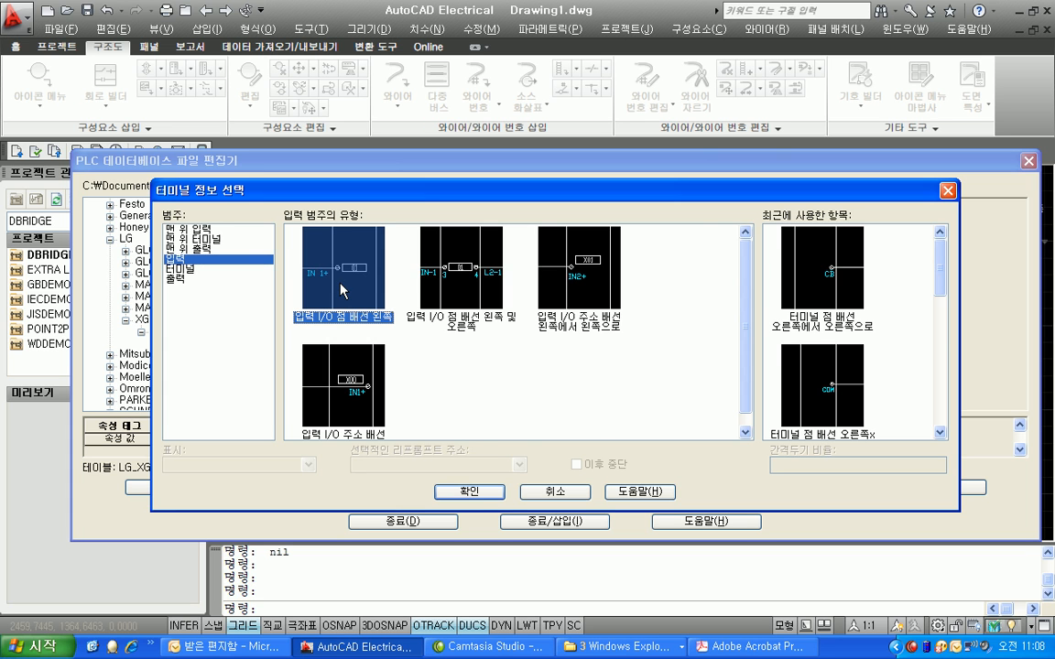
click(465, 492)
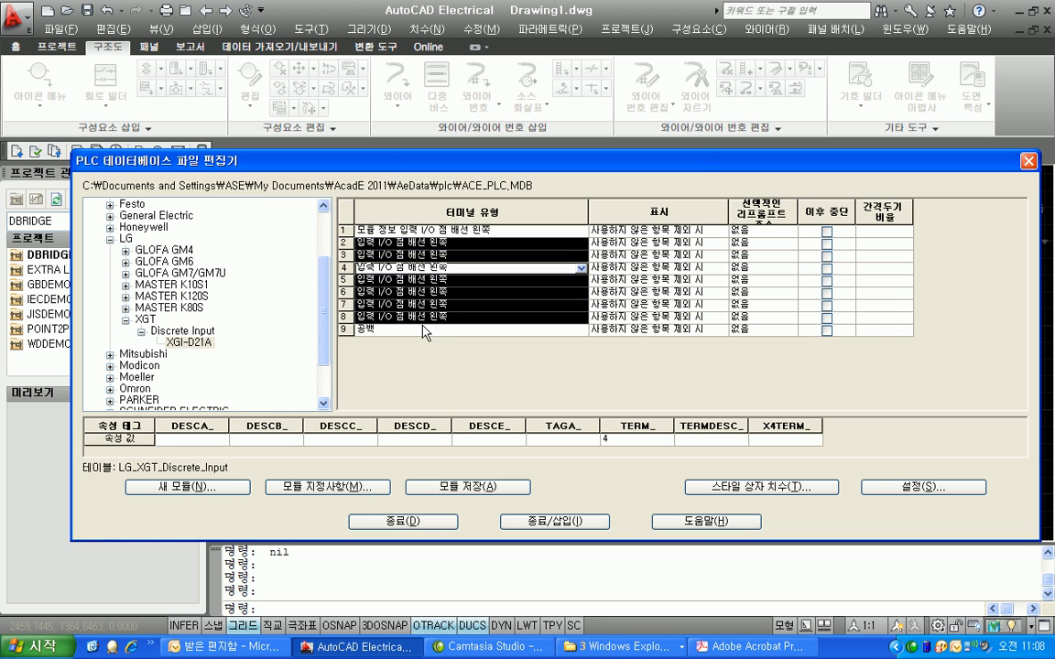
Step: Set the type of terminal 9 to 터미널 점 배선 오른쪽 from the 터미널 category
click(395, 331)
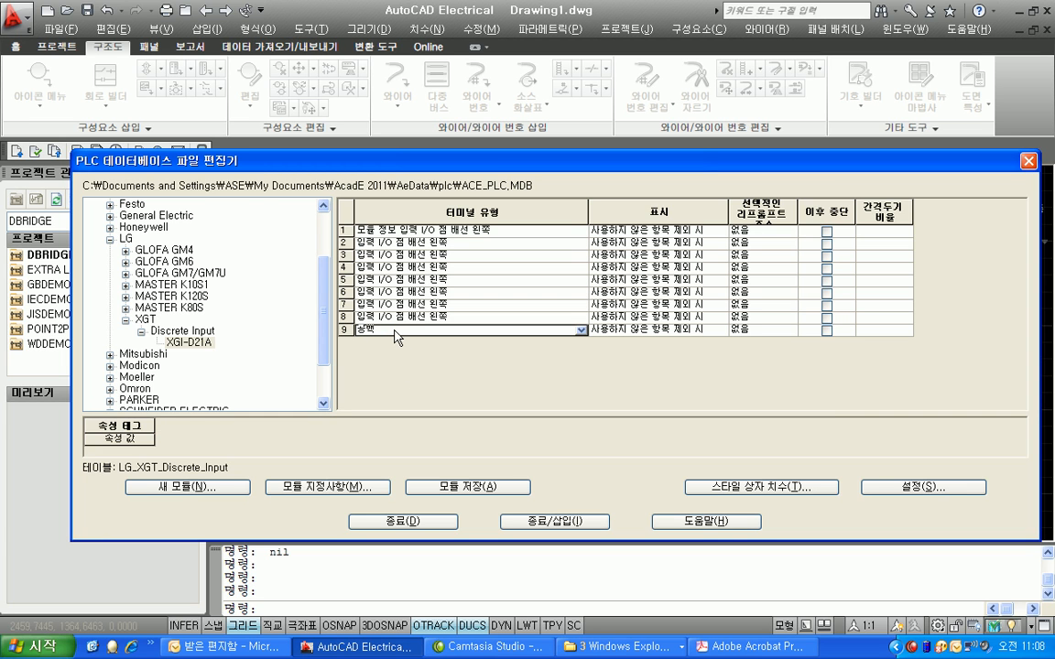
right_click(395, 337)
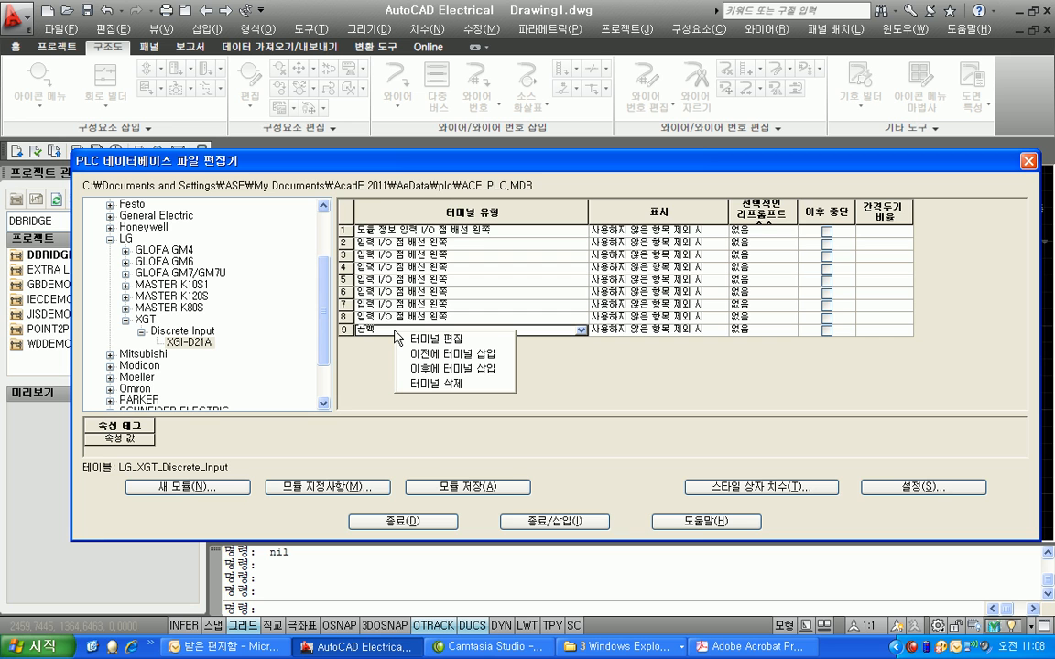
click(417, 342)
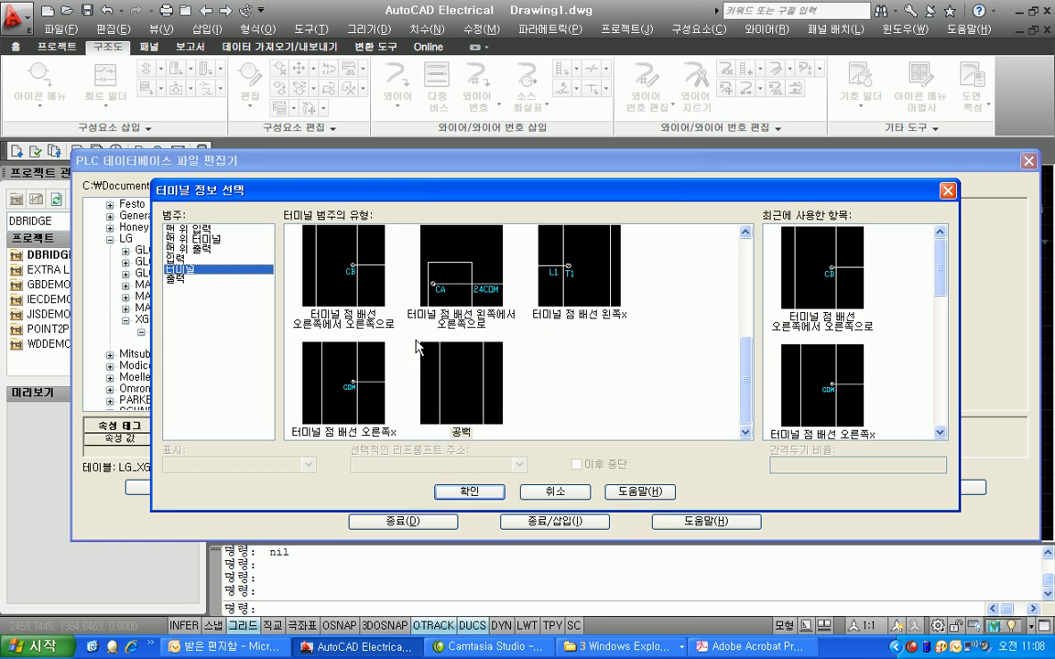
click(195, 271)
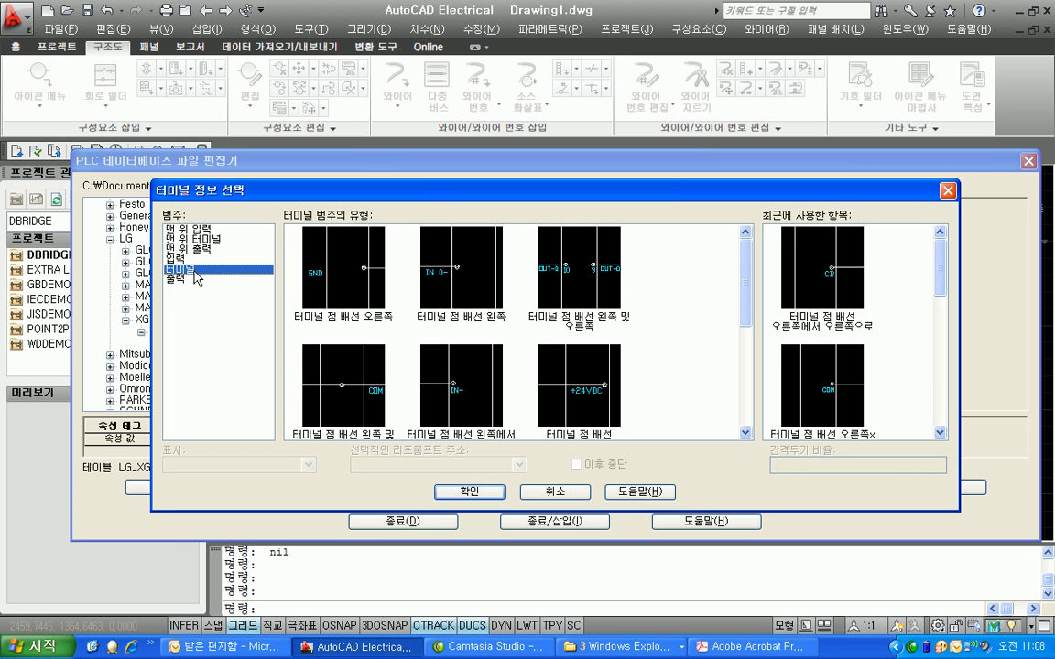
click(342, 306)
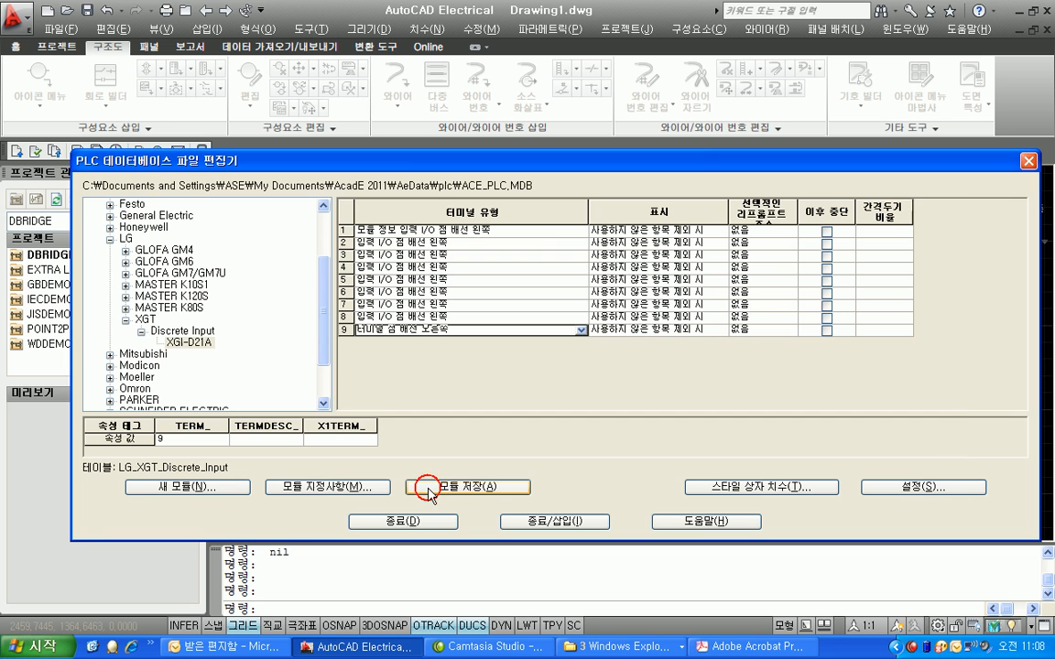
click(460, 492)
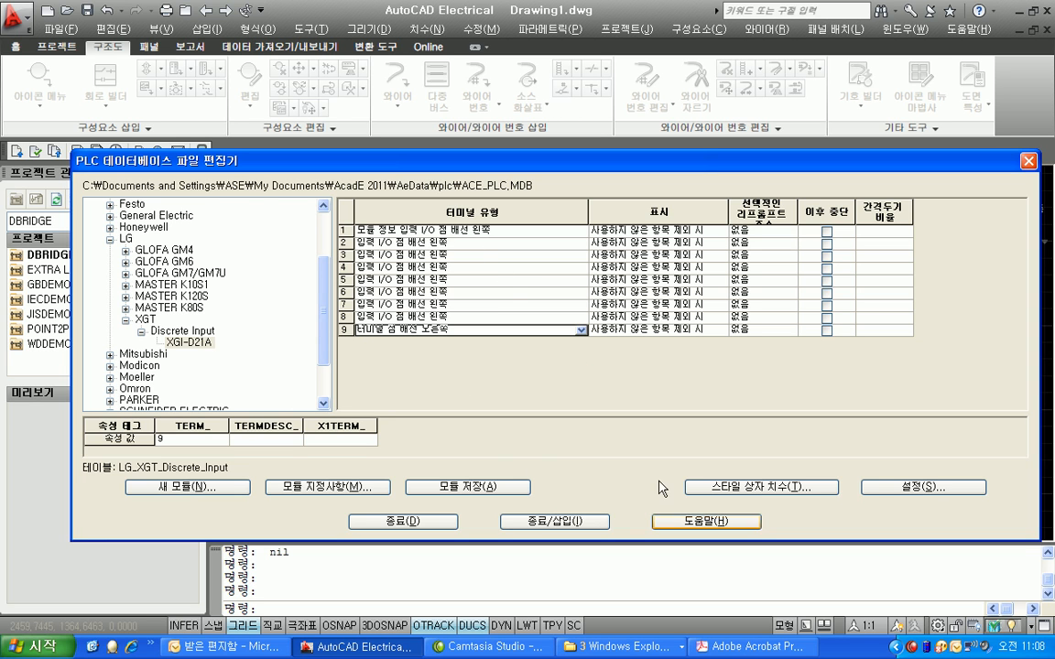
Step: Check the terminal numbering in the PDF wiring diagram, and set the TERM_ attribute of terminal 1 to 0
click(749, 647)
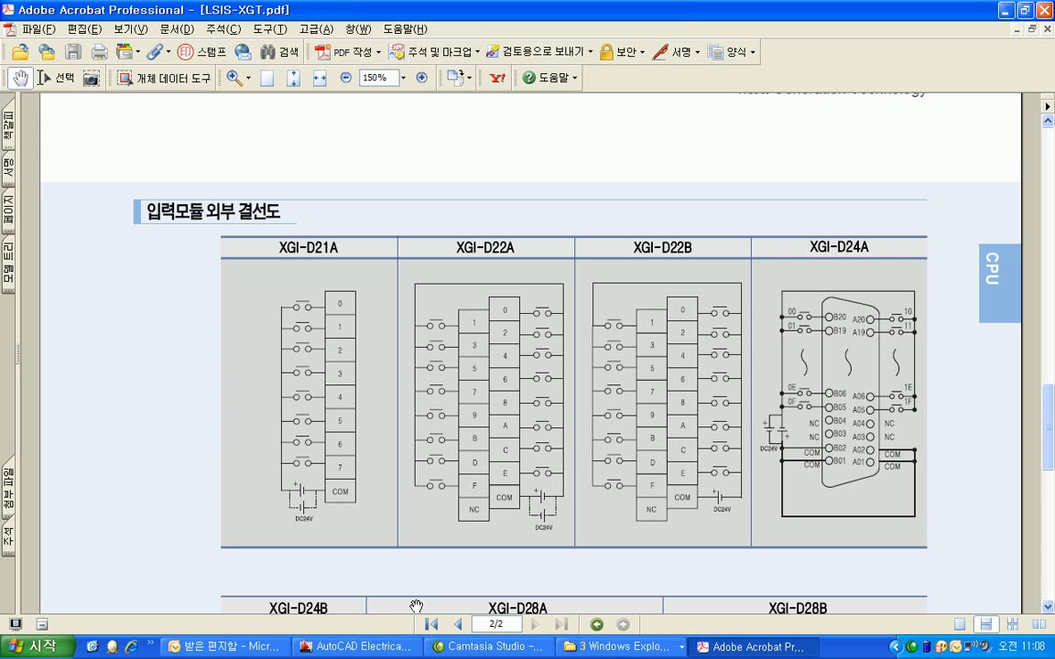
click(356, 647)
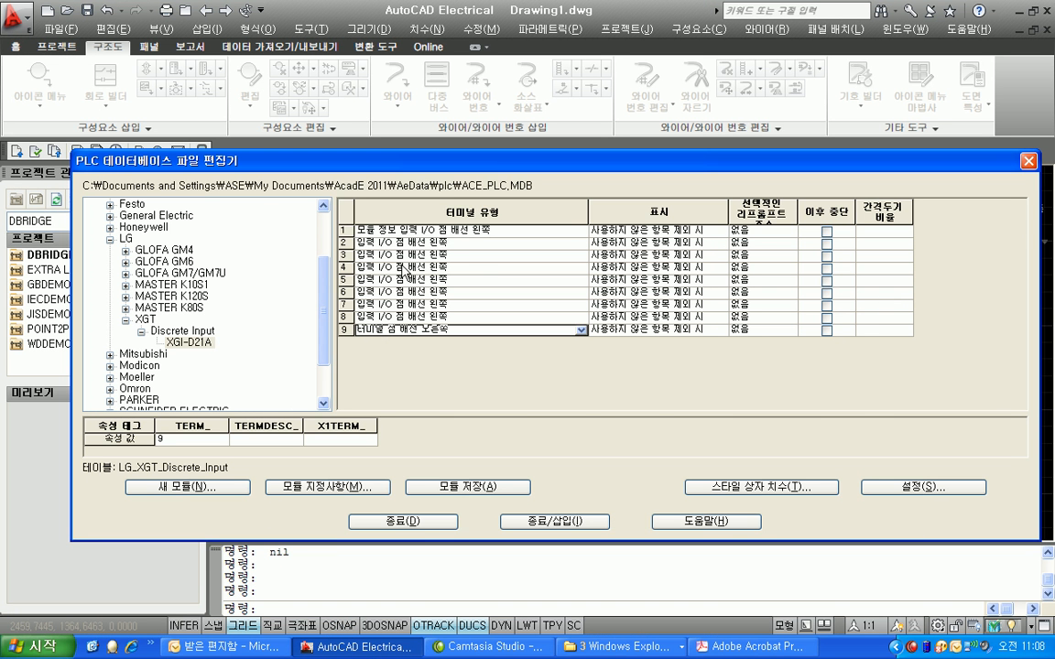
click(402, 232)
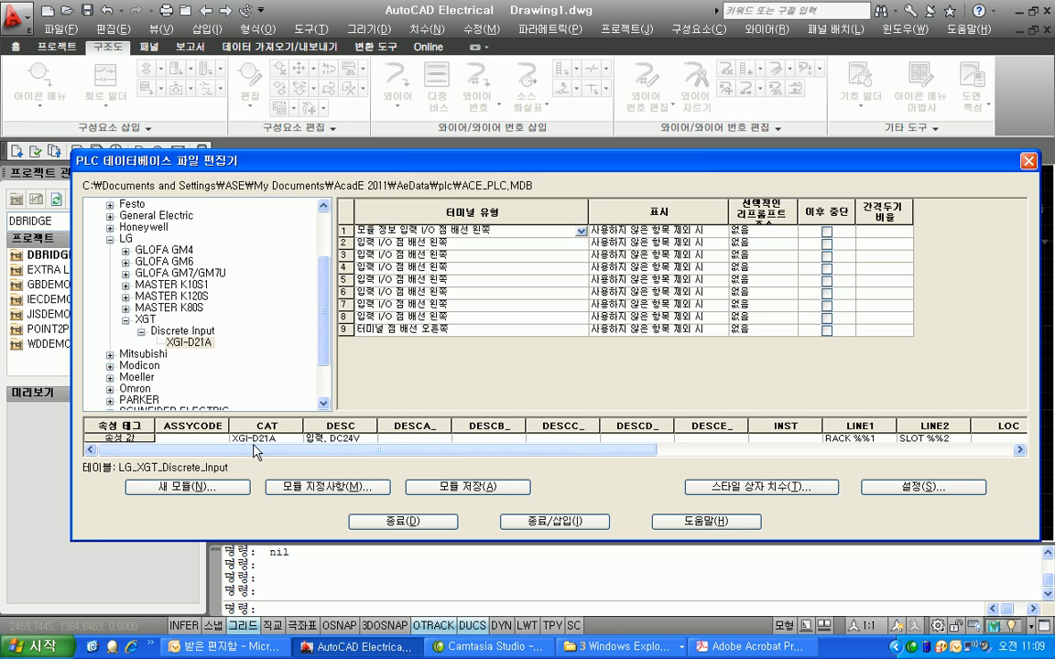
drag(250, 455, 540, 461)
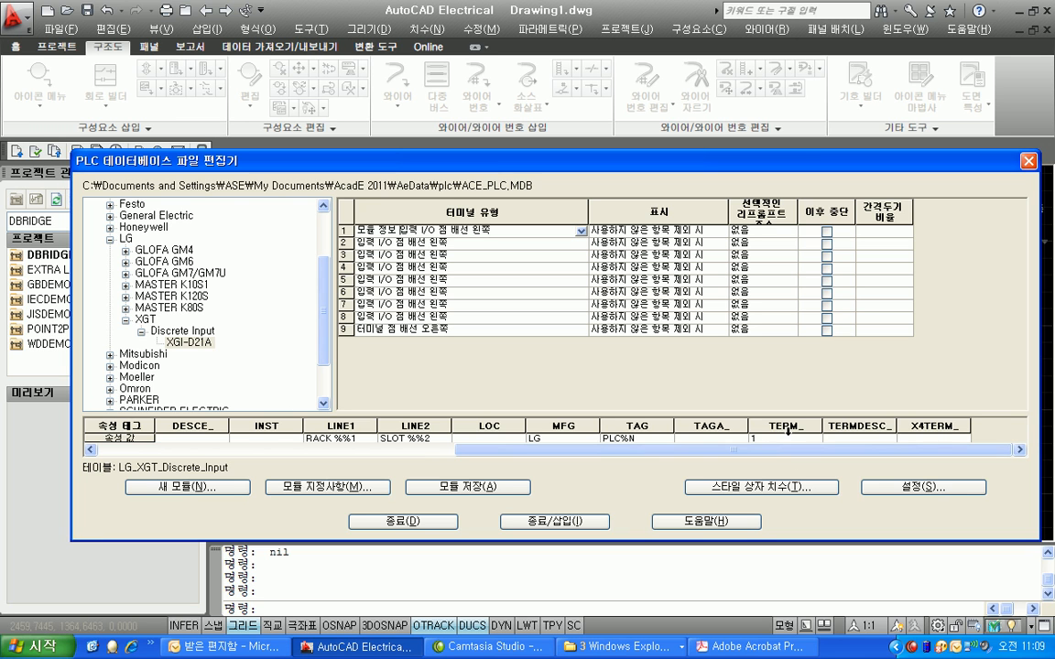
drag(823, 428, 852, 428)
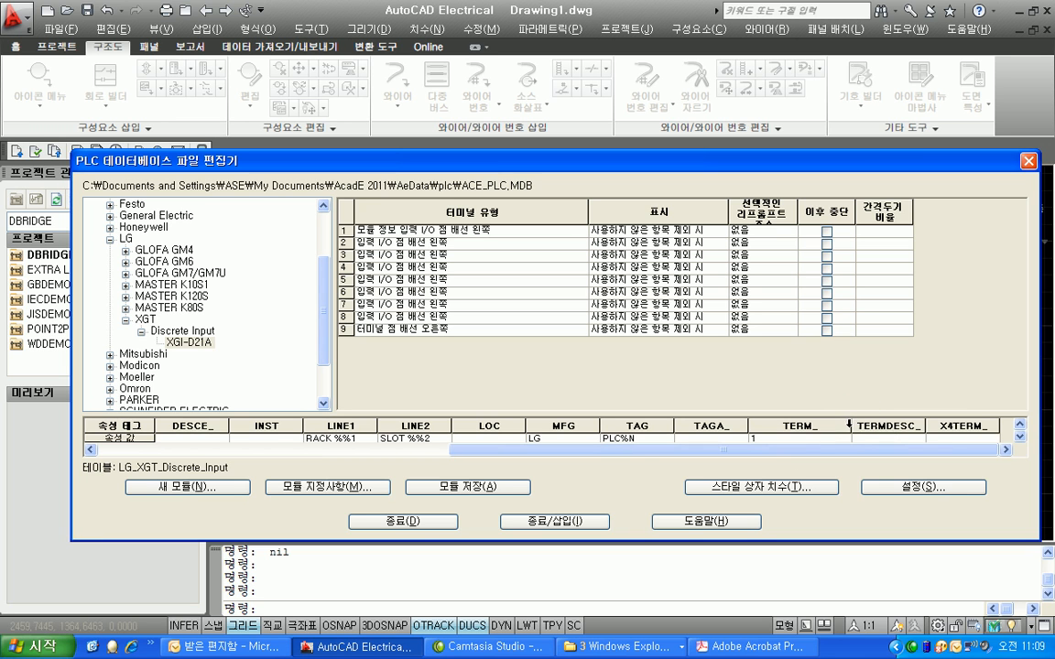
click(789, 438)
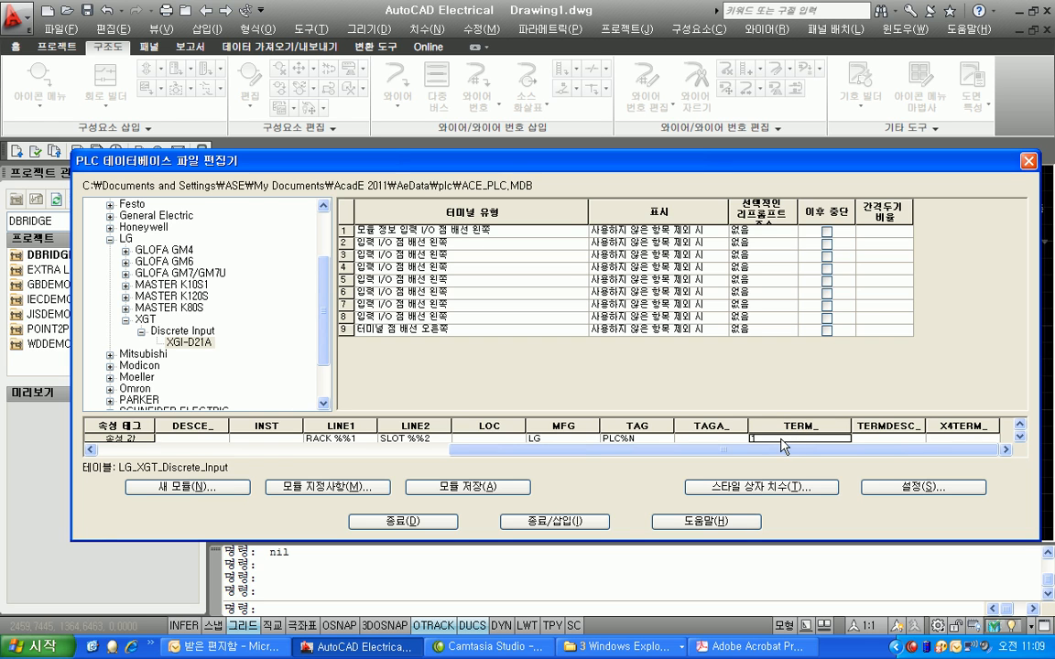
text(0)
key(Return)
key(Tab)
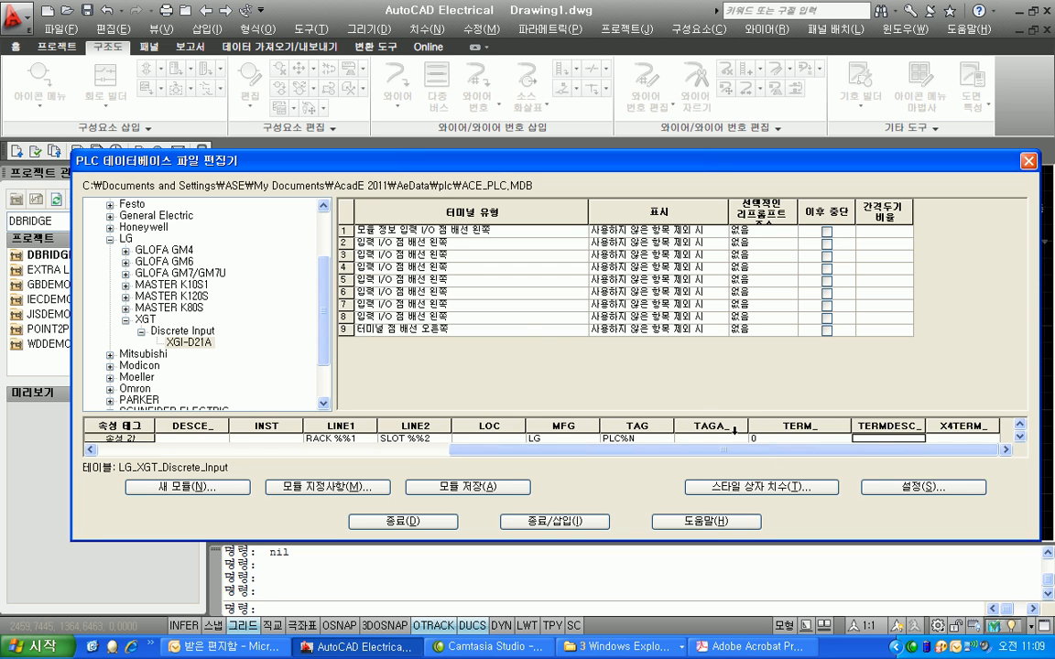
Step: Set the TERM_ attribute of terminal 9 of the XGI-D21A module to COM
click(416, 241)
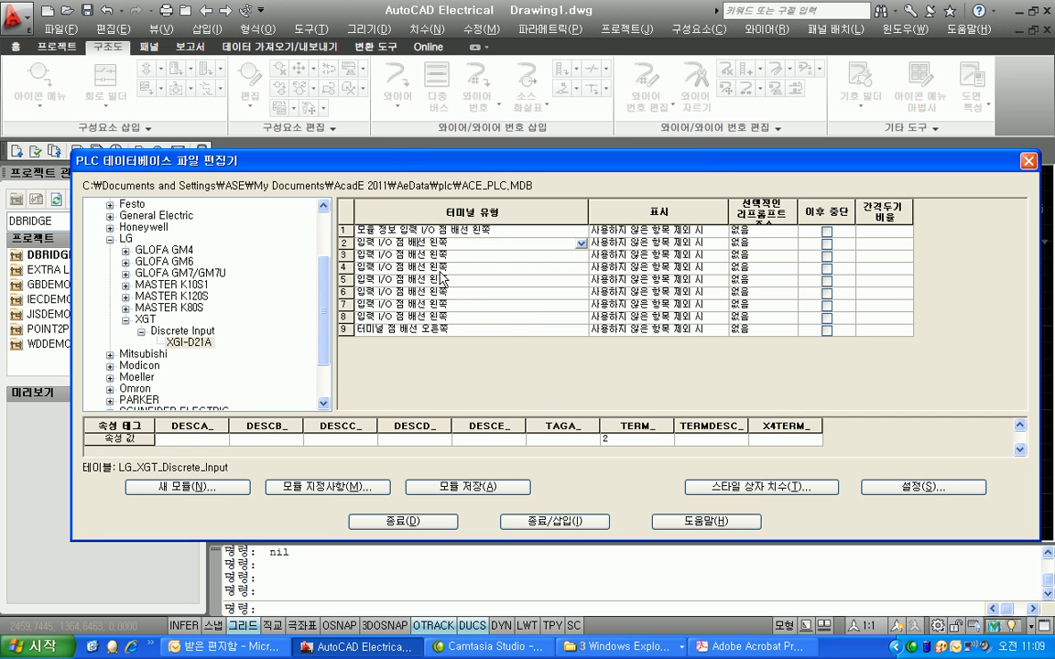
click(403, 231)
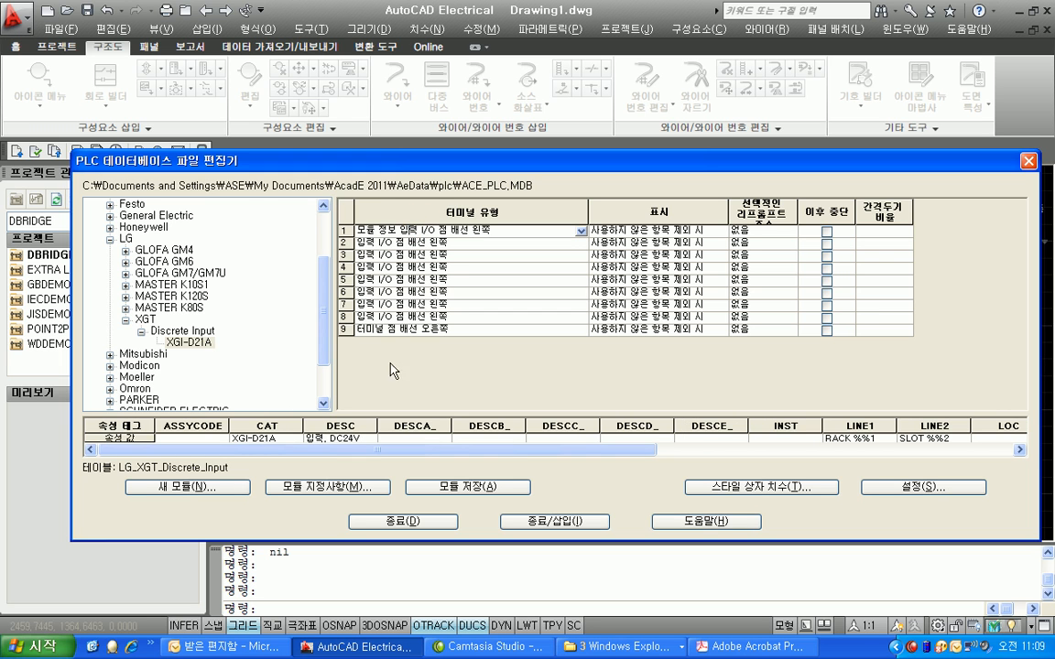
click(385, 329)
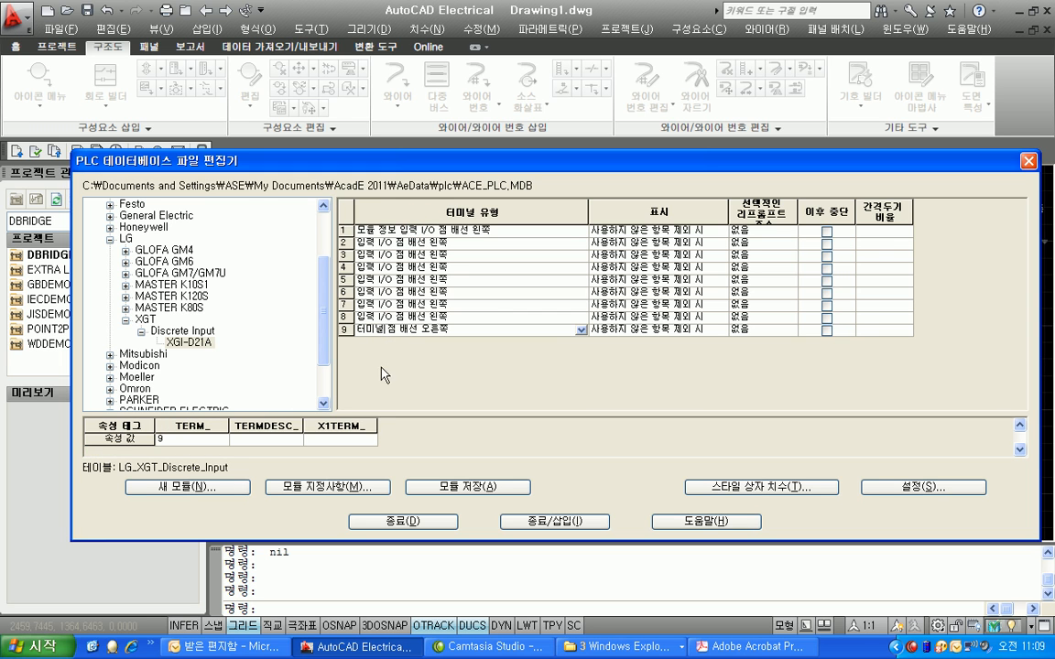
click(176, 443)
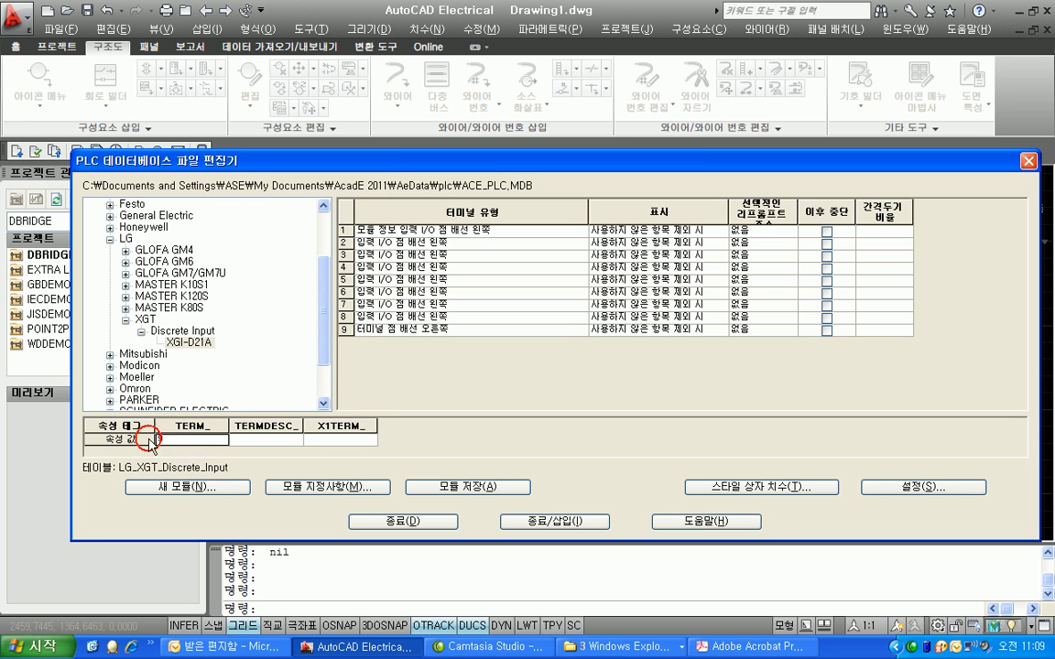
key(BackSpace)
text(COM)
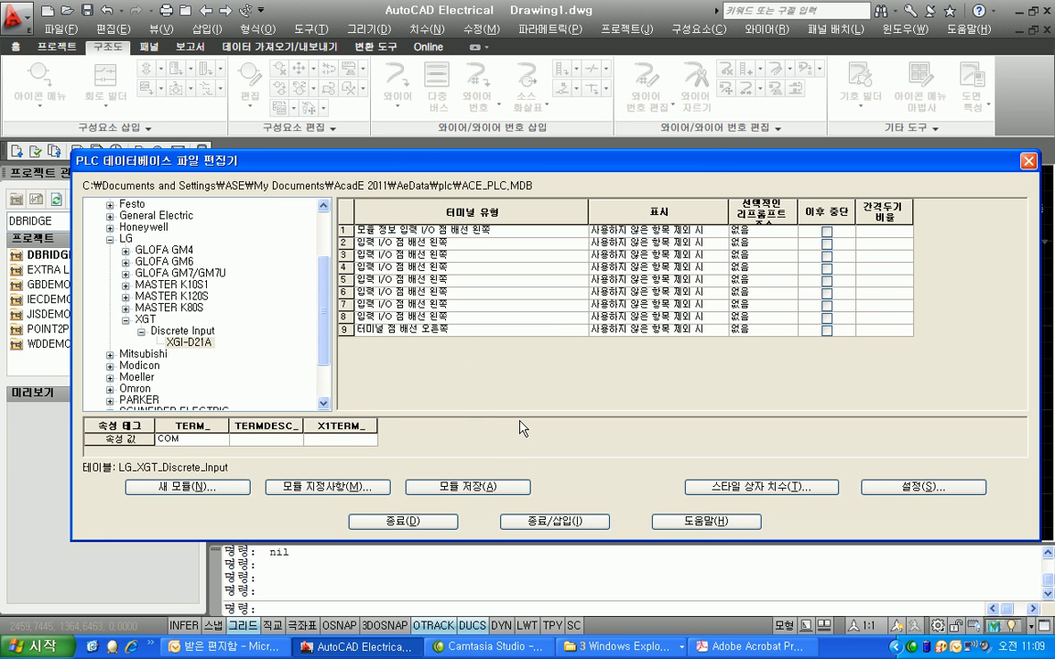
Step: Save the changes to the XGI-D21A module and reopen it from the Discrete Input group
click(172, 341)
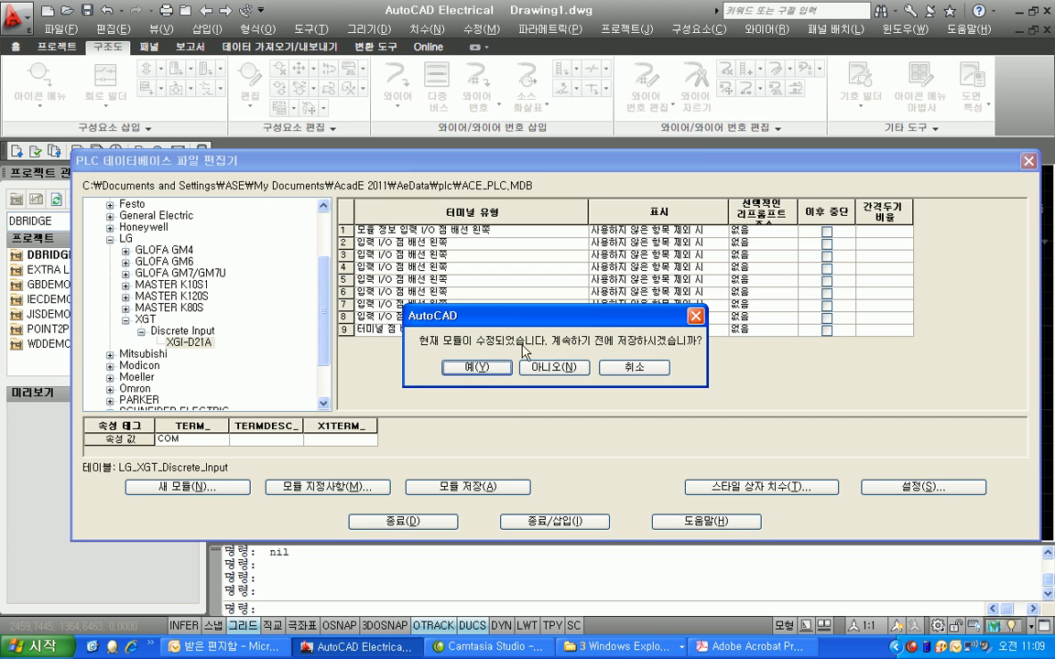
click(471, 370)
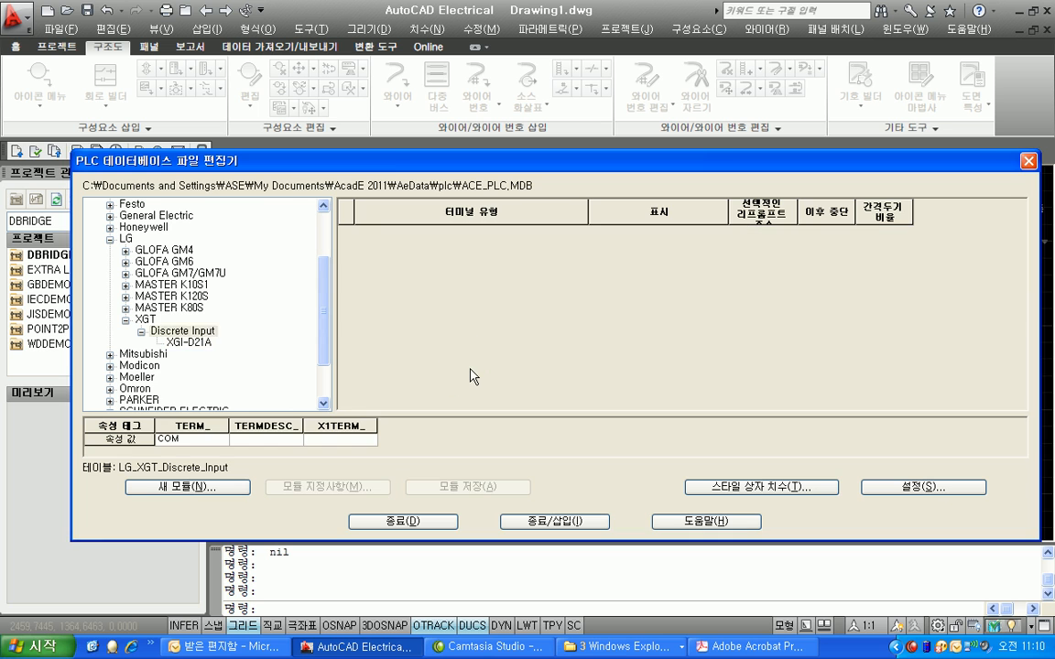
click(188, 341)
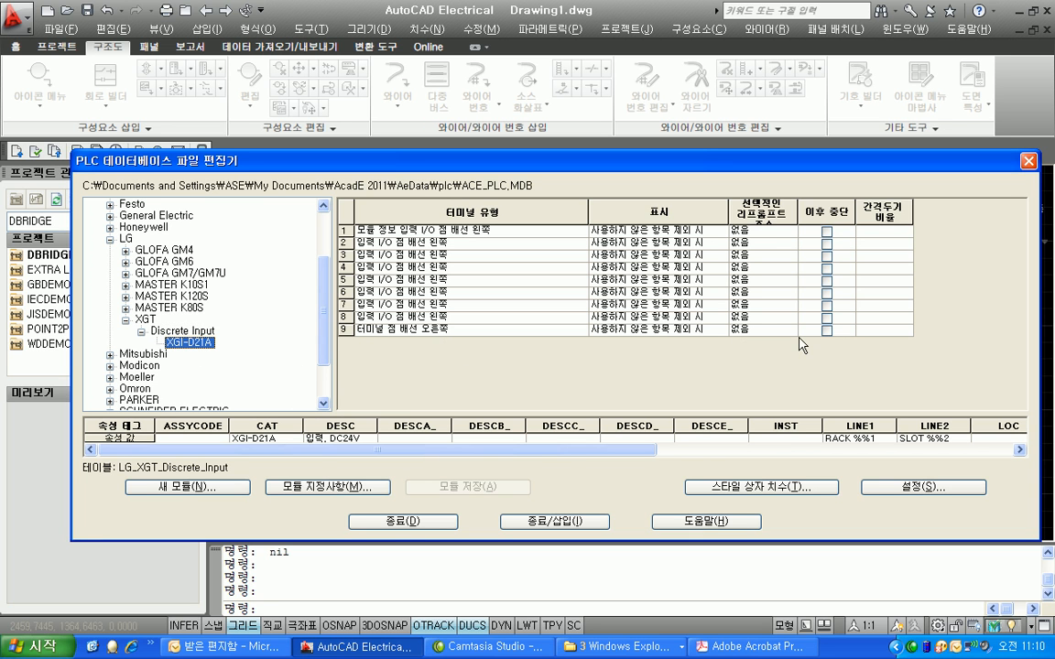
Step: Start a new module under XGT Discrete Input with the code XGI-D22A and the description 입력, DC24V
click(179, 332)
right_click(178, 337)
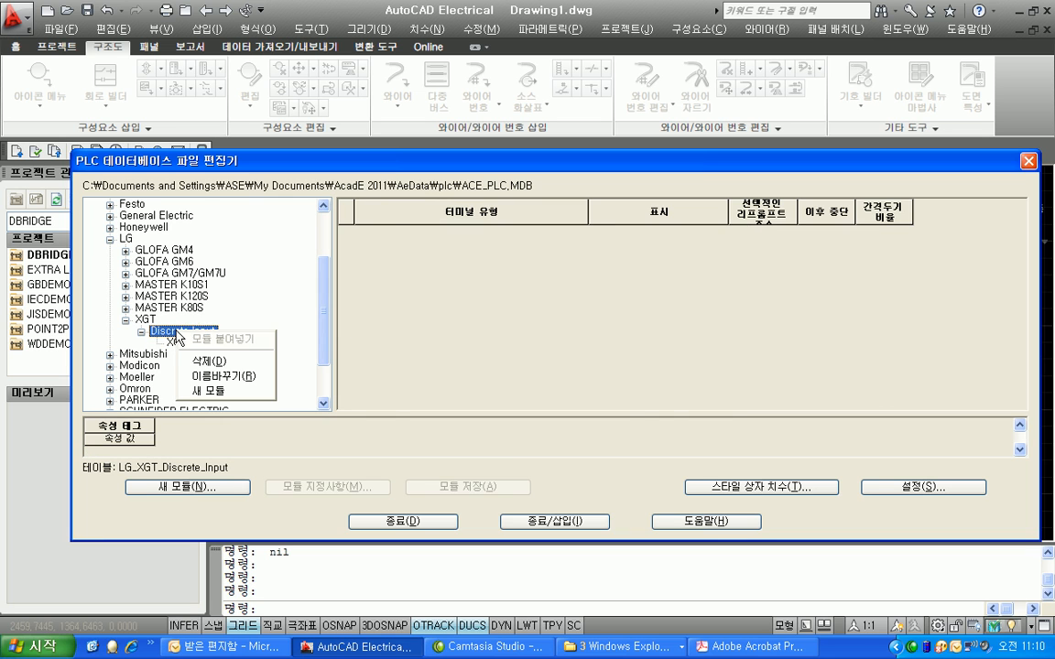
click(201, 389)
click(581, 261)
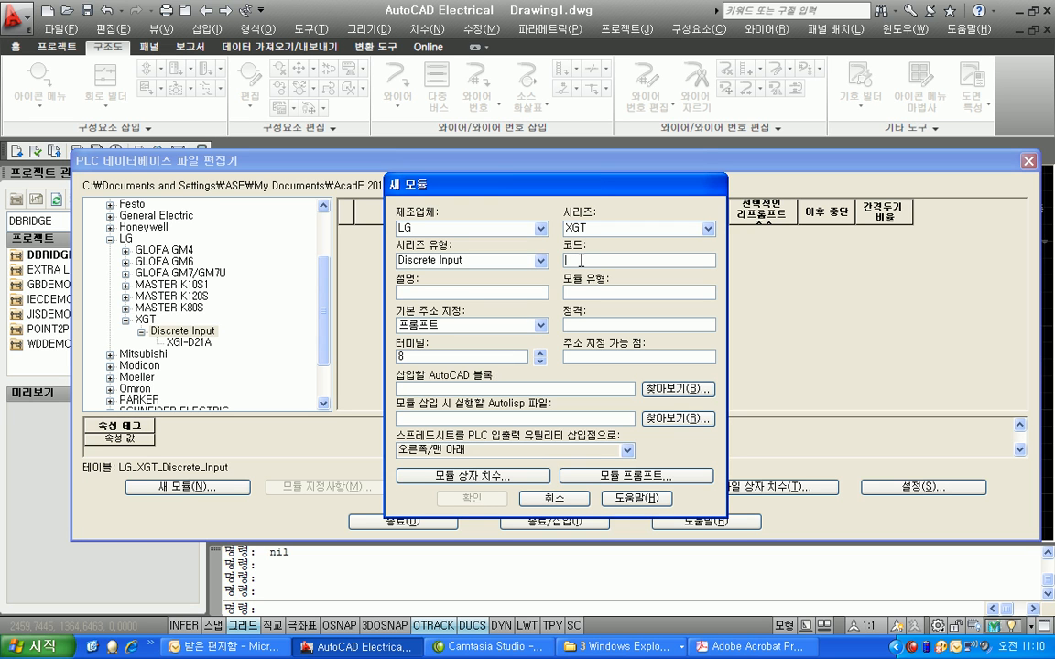
text(XGI-D22A)
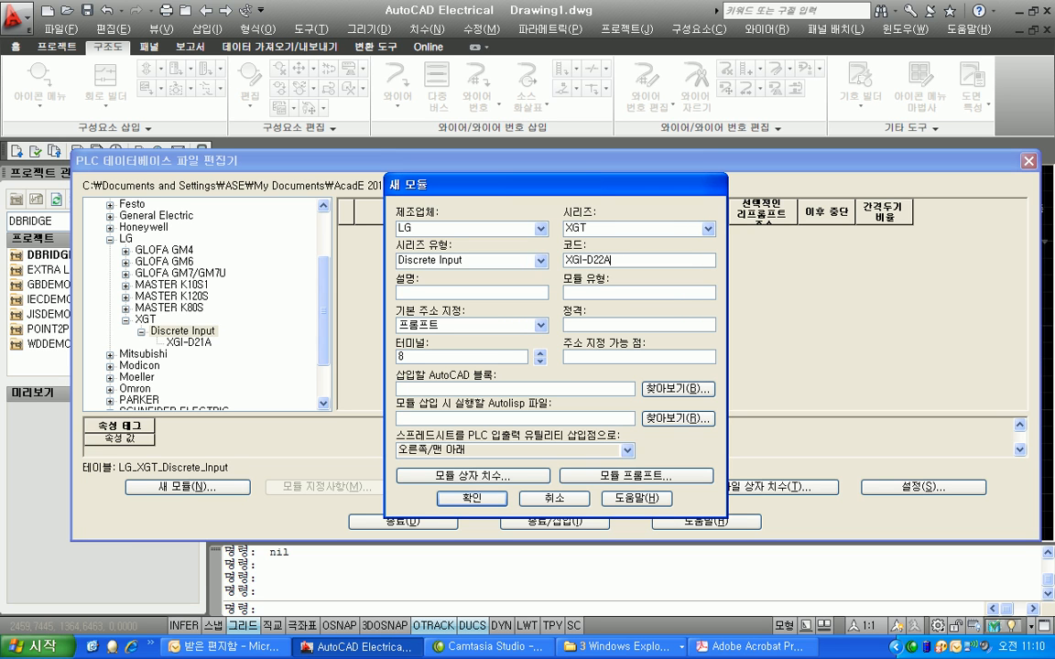
click(452, 289)
text(입력, DC24V)
key(Tab)
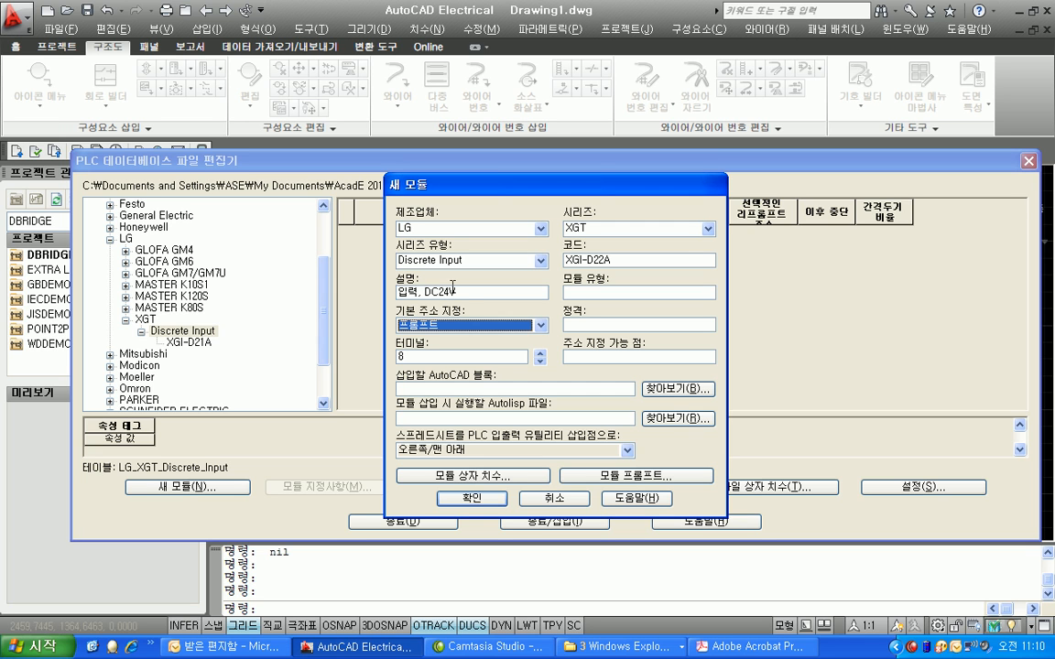
Step: Set the new module's type to DC, its base addressing to 16진 and its rating to 16
click(606, 293)
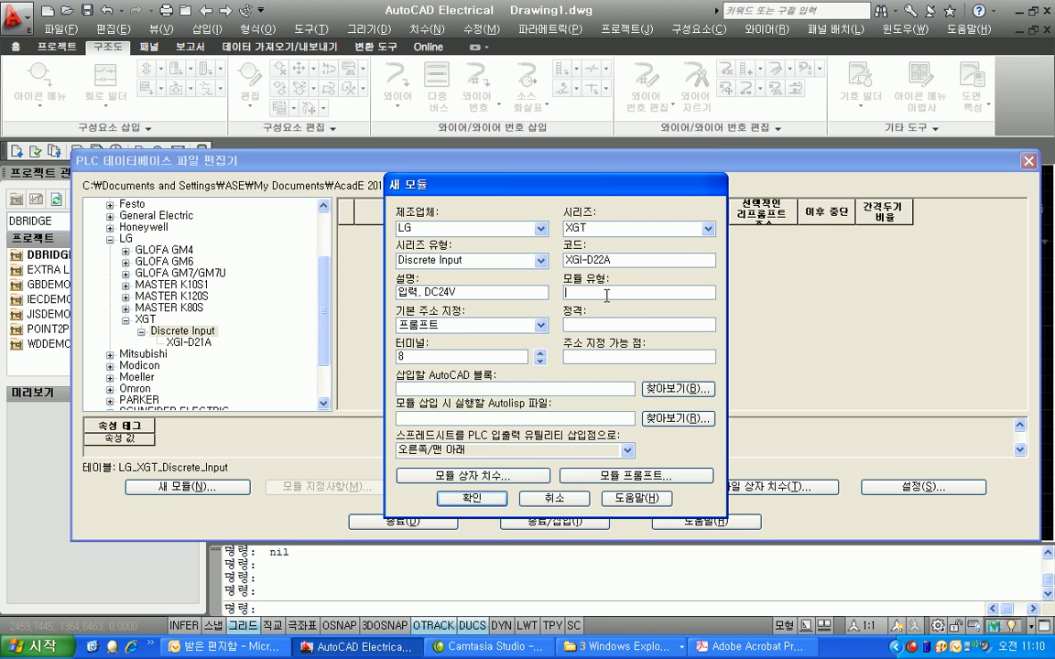
text(DC)
click(417, 325)
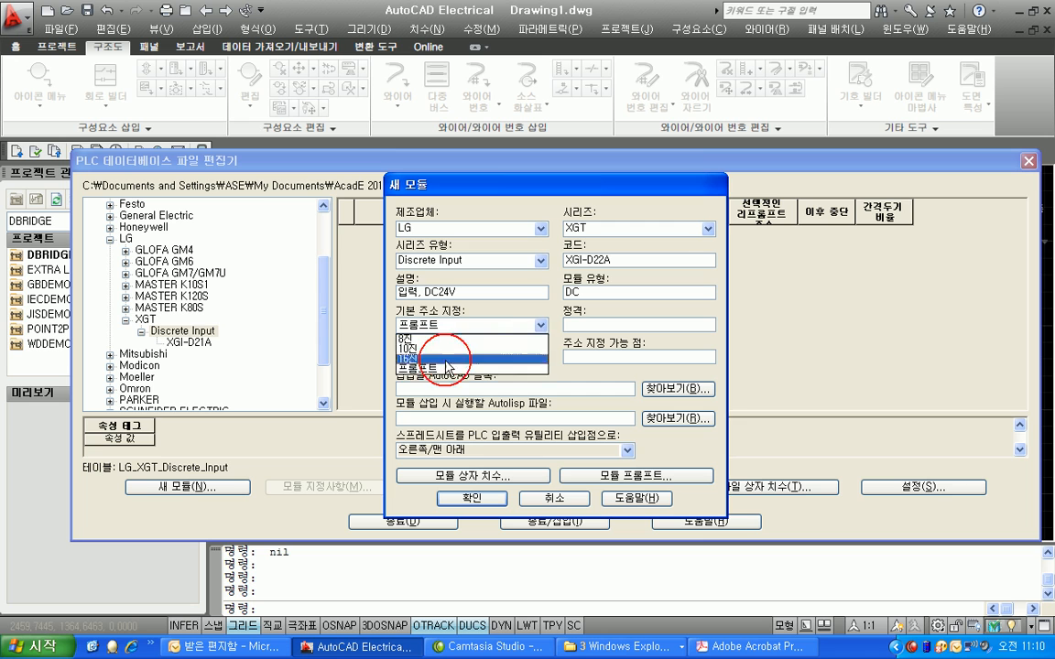
click(446, 361)
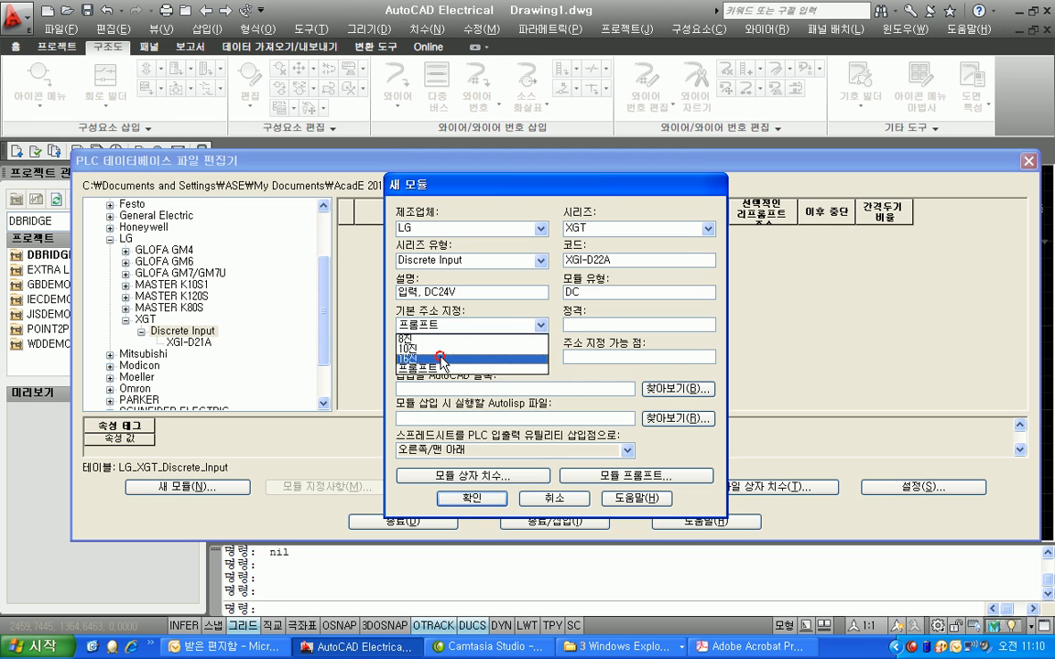
click(590, 320)
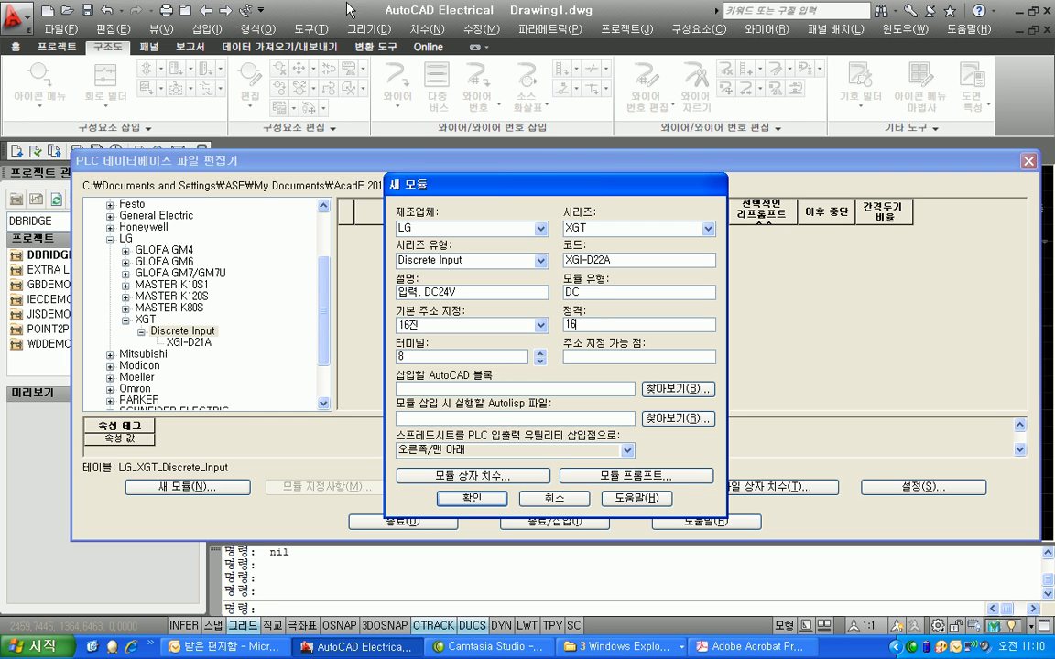
Step: Check the XGI-D22A wiring diagram in the LSIS-XGT.pdf document, and create the module with 18 terminals and 16 addressable points
click(750, 647)
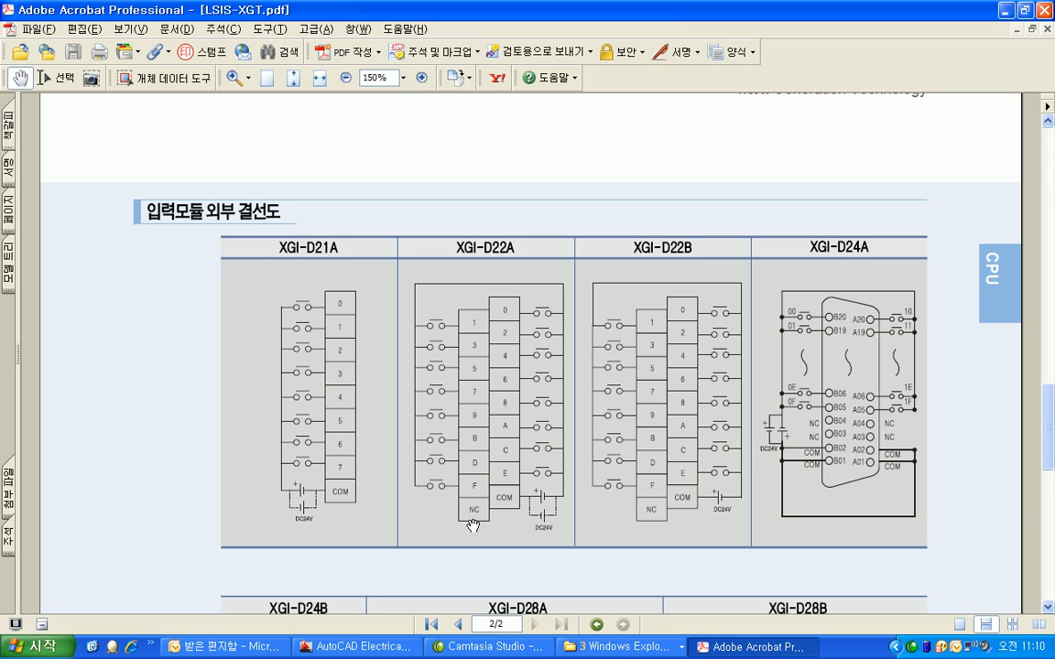
click(332, 647)
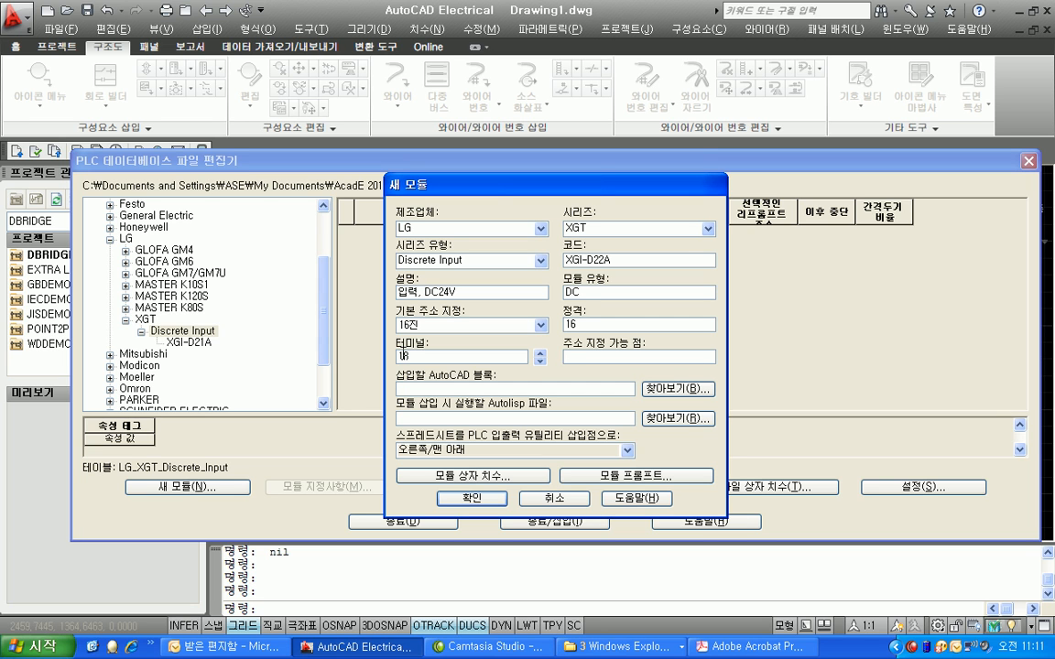
click(568, 357)
text(16)
click(475, 498)
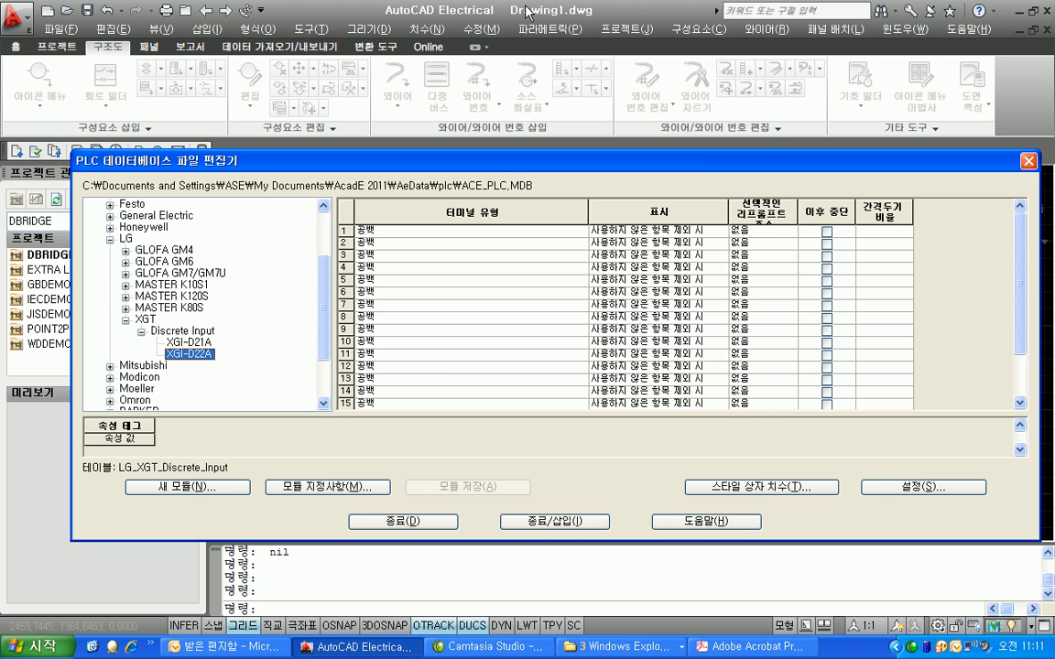
Step: Set the type of terminal 1 of the XGI-D22A module to 모듈 정보 입력 I/O 점 배선 왼쪽 from the 맨 위 입력 category
right_click(472, 239)
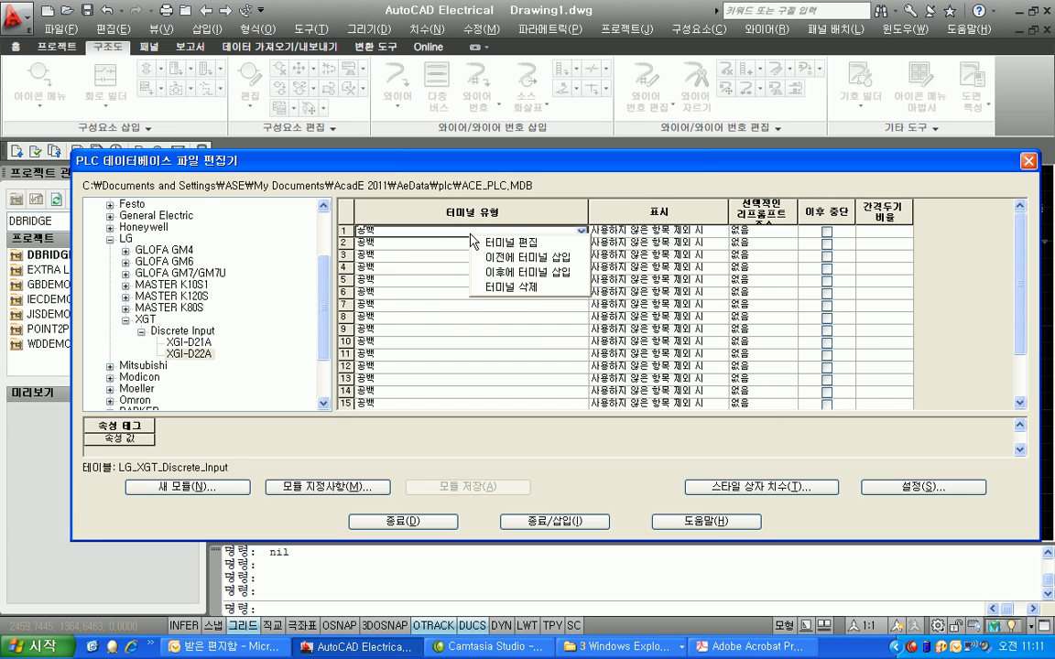
click(490, 242)
click(187, 230)
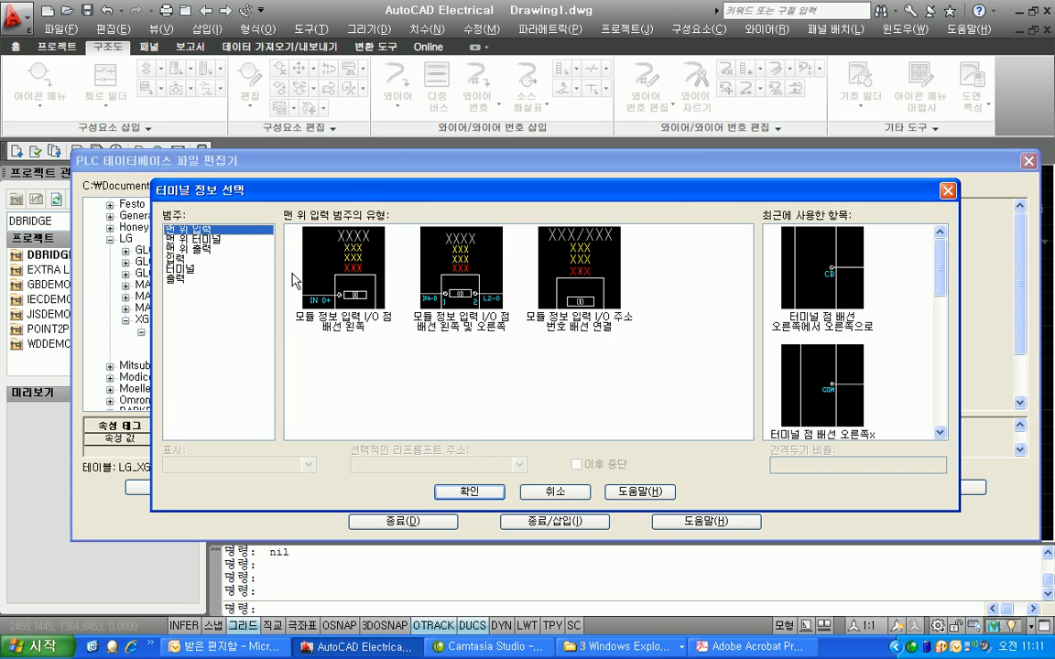
click(329, 275)
click(465, 492)
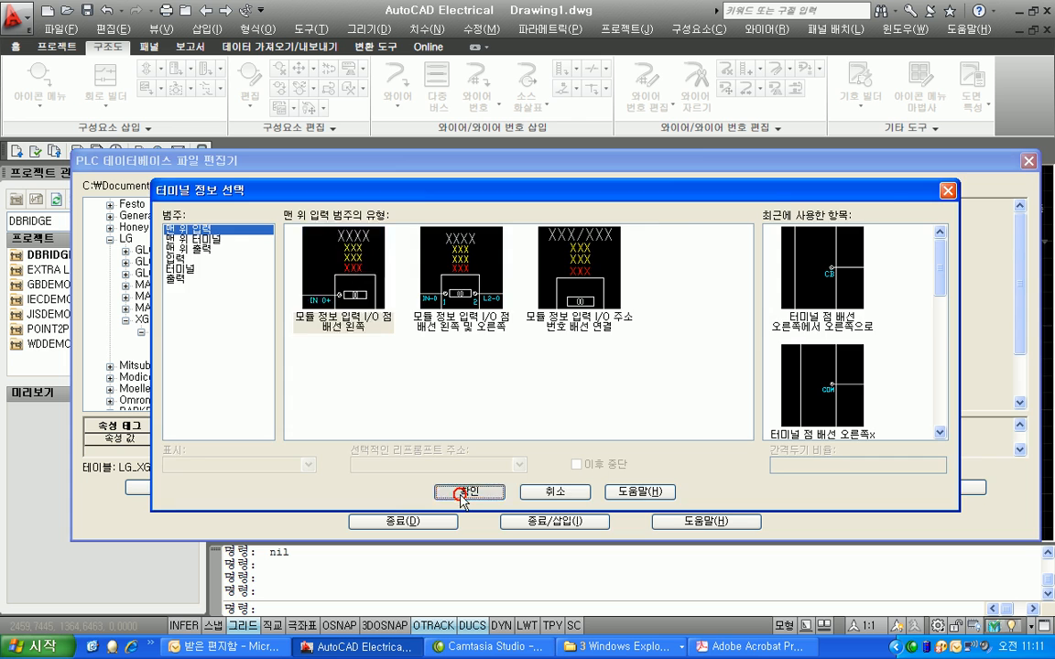
Step: Set terminals 2 through 8 of the XGI-D22A module together to the type 입력 I/O 점 배선 왼쪽 from the 입력 category
click(347, 243)
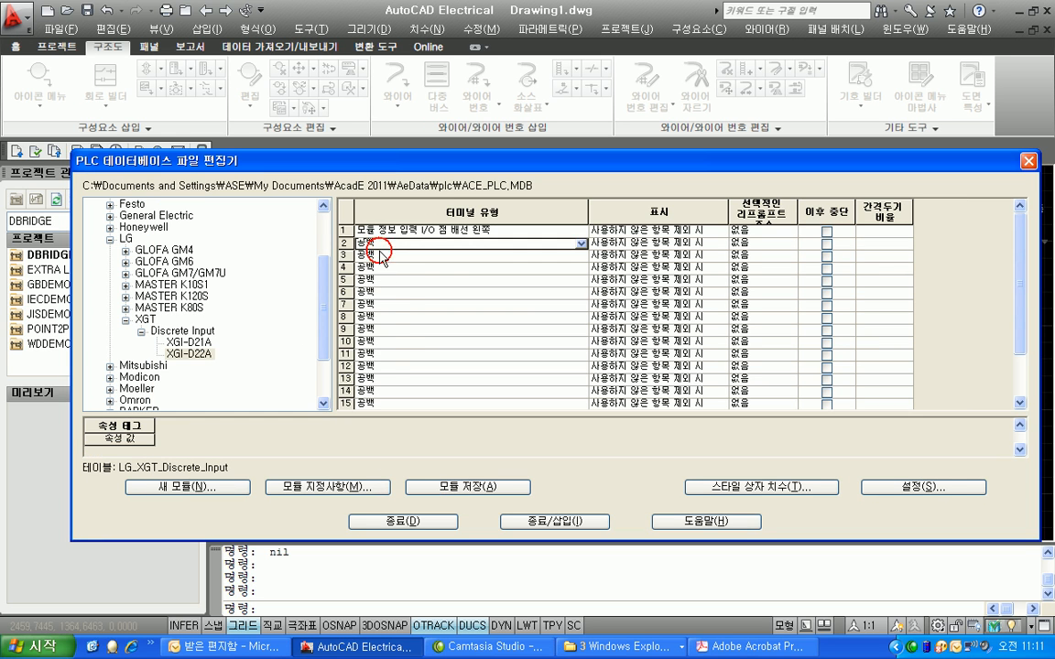
shift+click(389, 318)
right_click(417, 307)
click(441, 317)
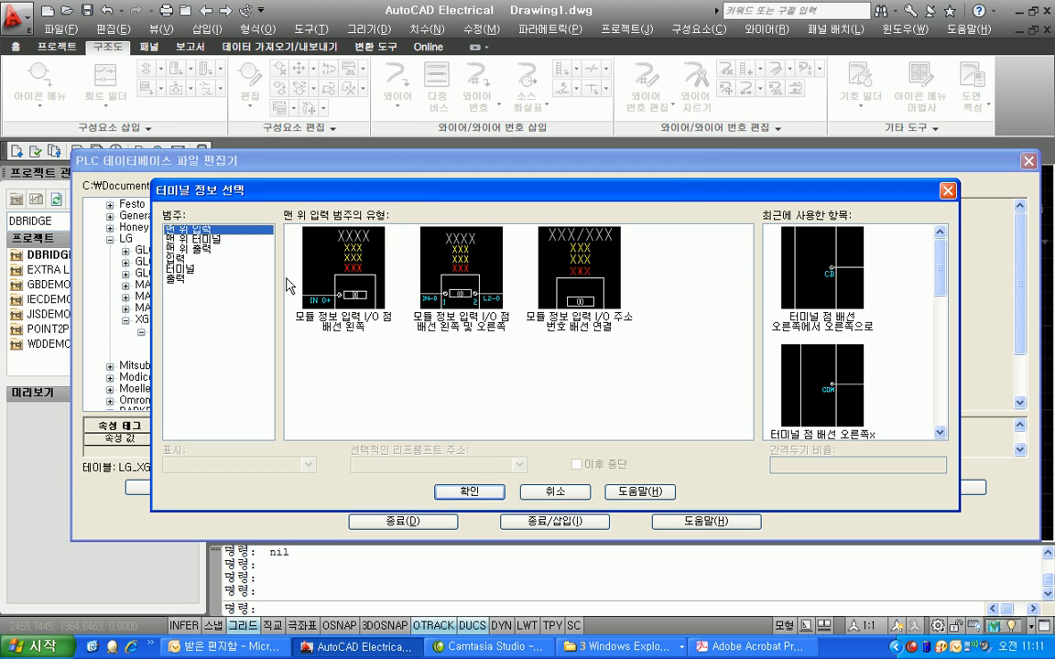
click(174, 259)
click(313, 286)
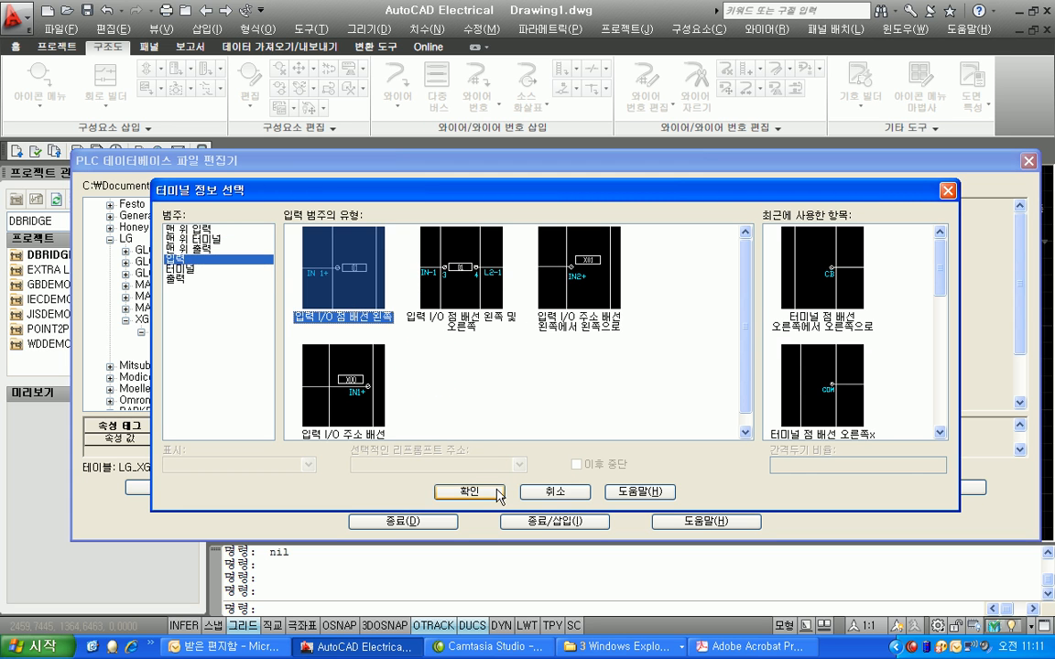
click(499, 493)
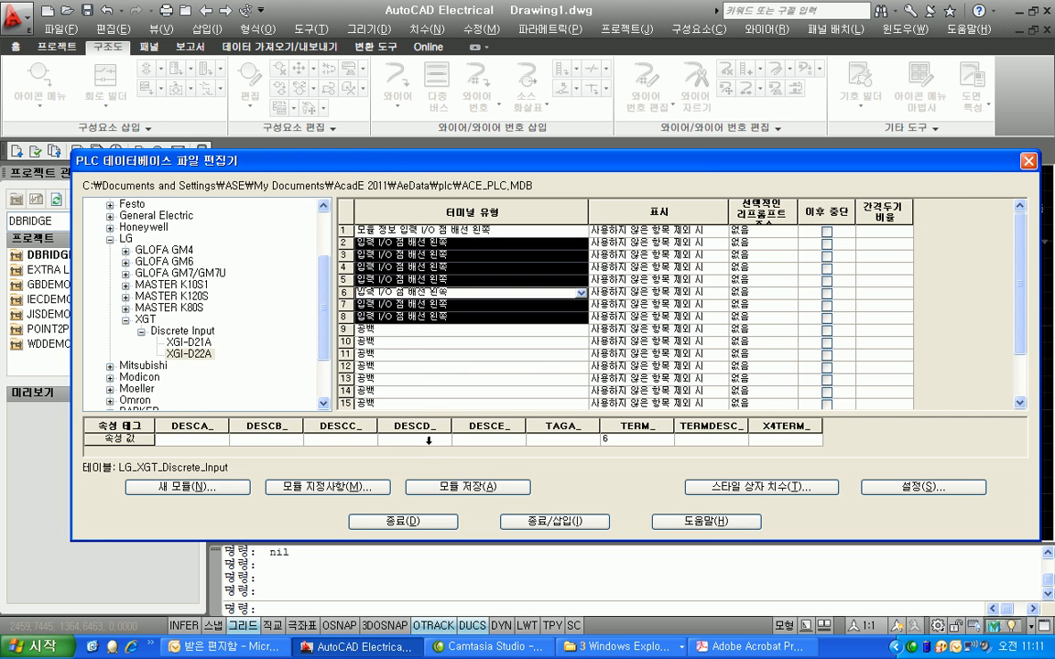
Step: Set the type of terminal 9 of the XGI-D22A module to 터미널 점 배선 오른쪽 from the 터미널 category
click(404, 329)
right_click(407, 331)
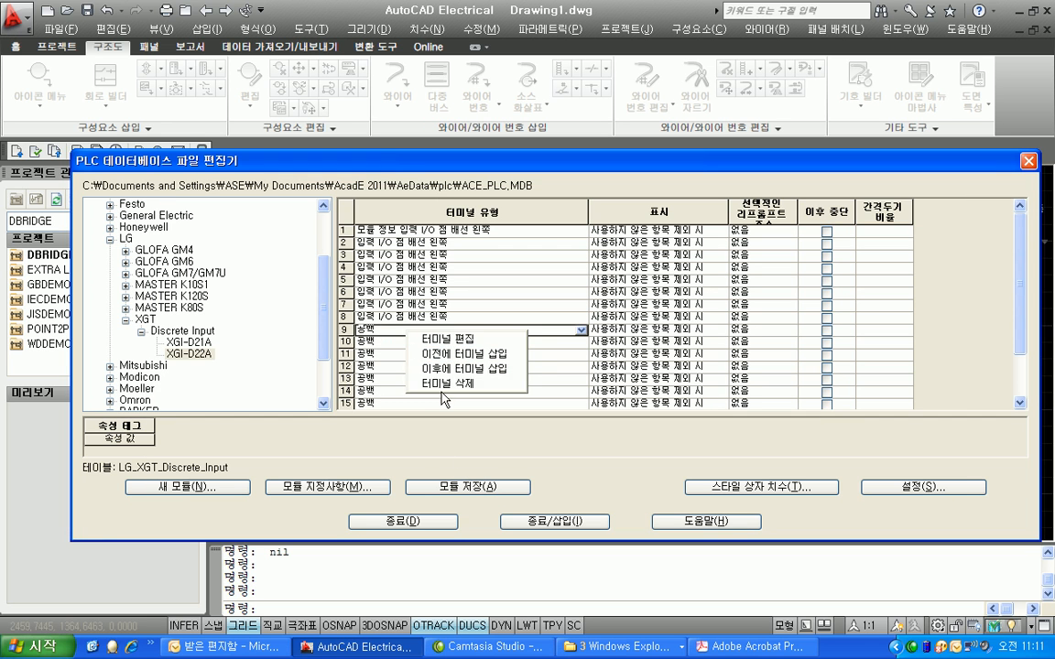
click(442, 341)
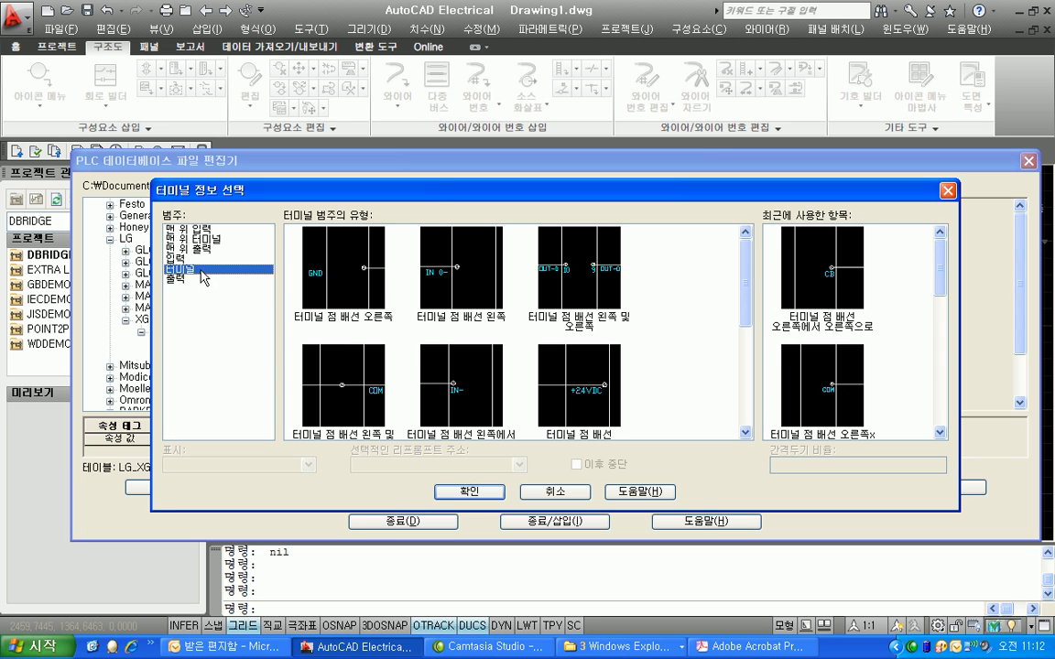
click(369, 295)
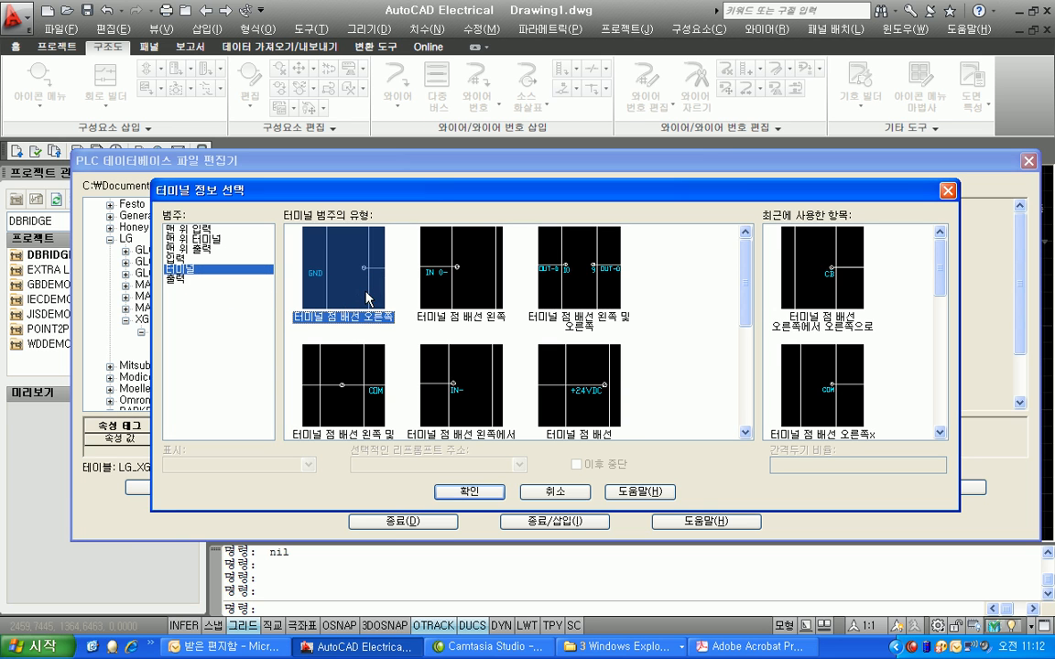
click(469, 490)
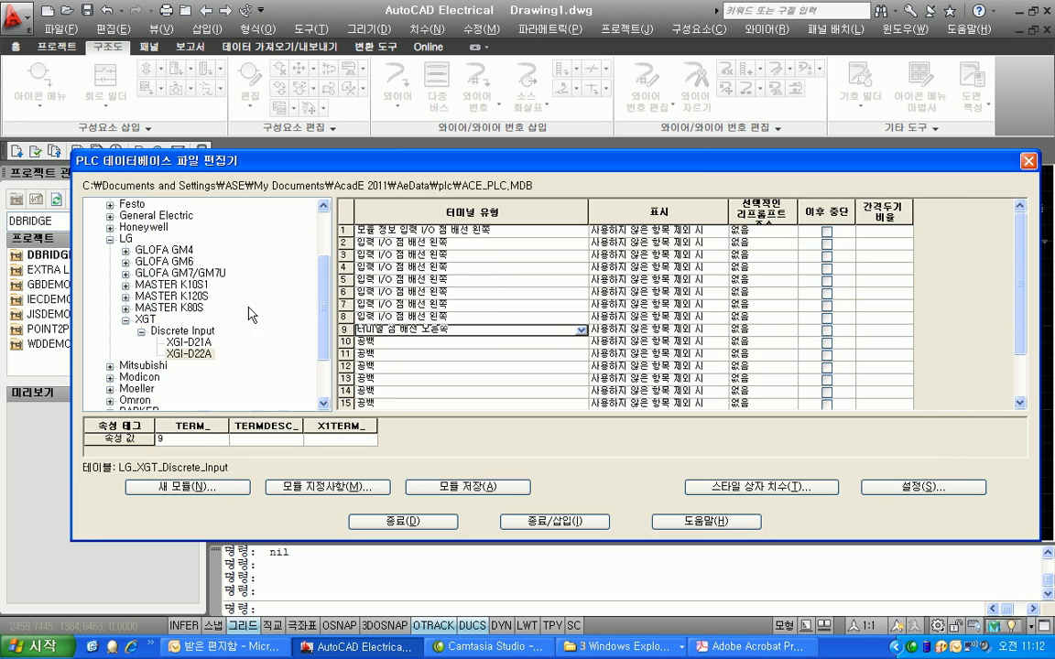
Step: Set terminals 10 through 17 of the XGI-D22A module together to the type 입력 I/O 점 배선 왼쪽 from the 입력 category
click(378, 343)
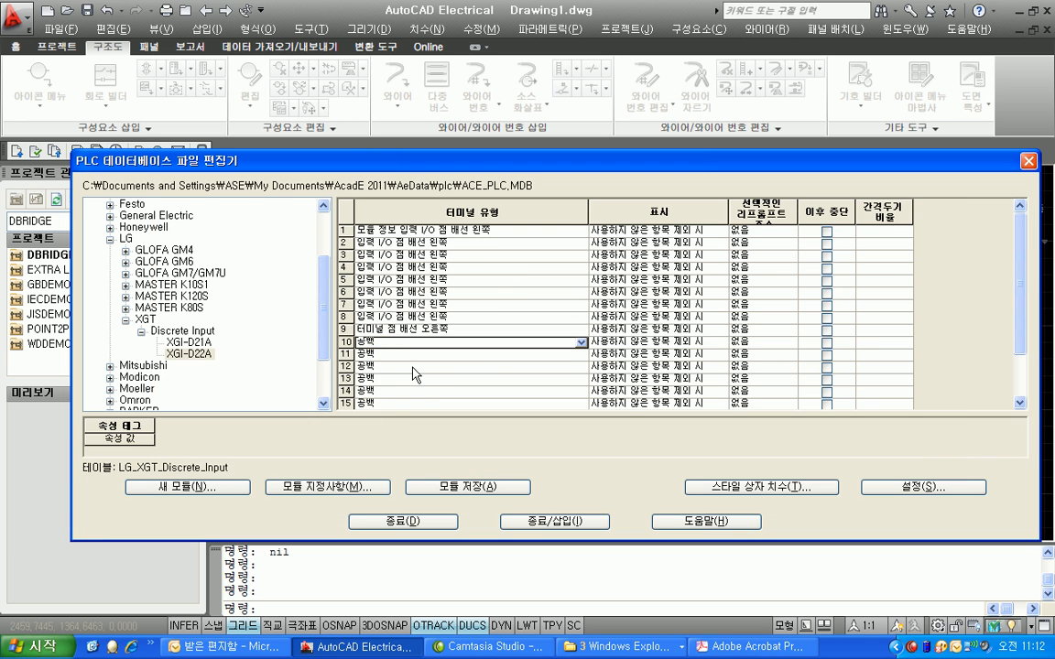
drag(1017, 338, 1017, 395)
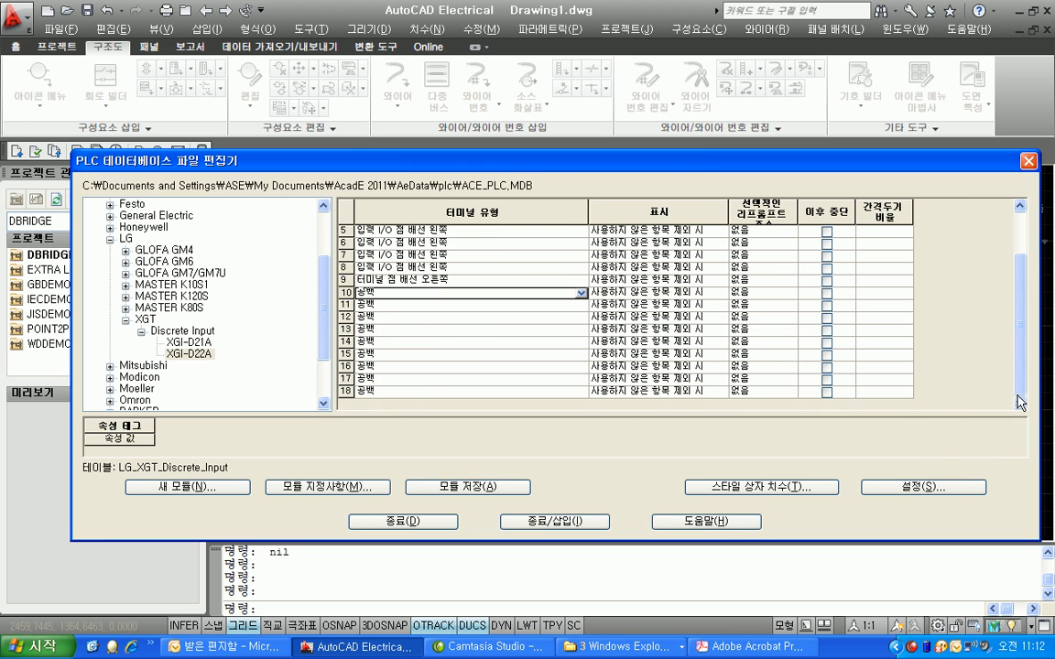
shift+click(371, 366)
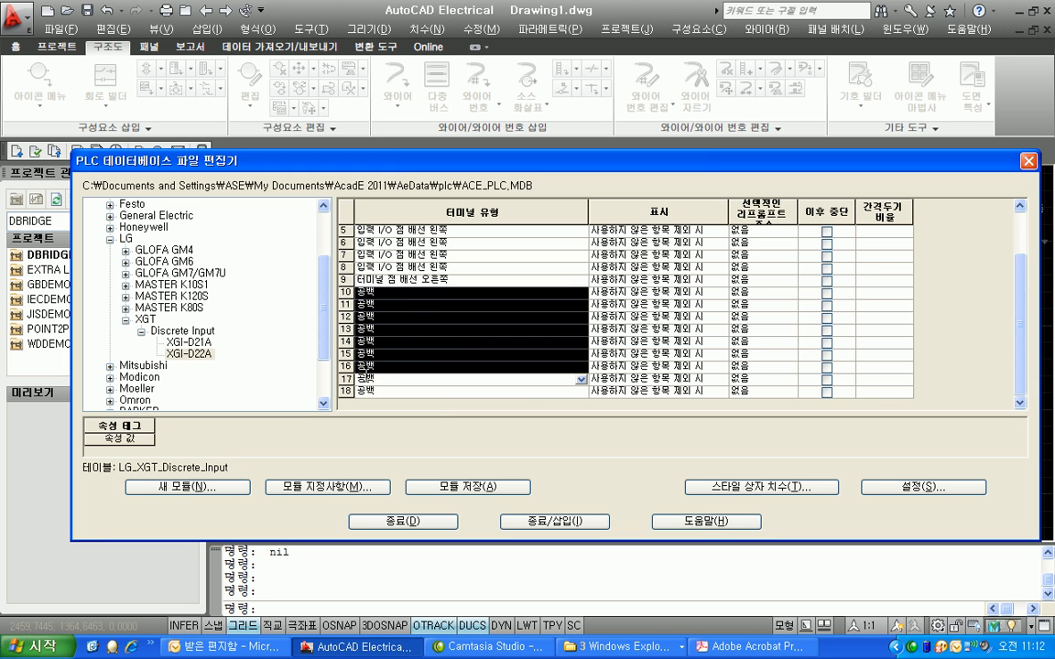
right_click(407, 353)
click(420, 358)
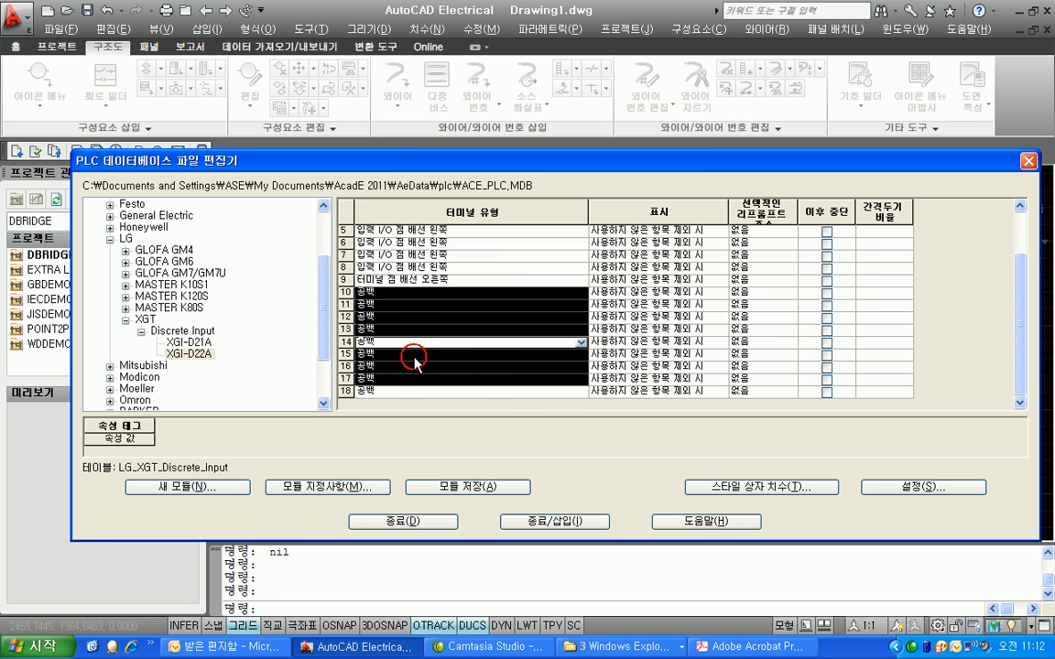
click(176, 259)
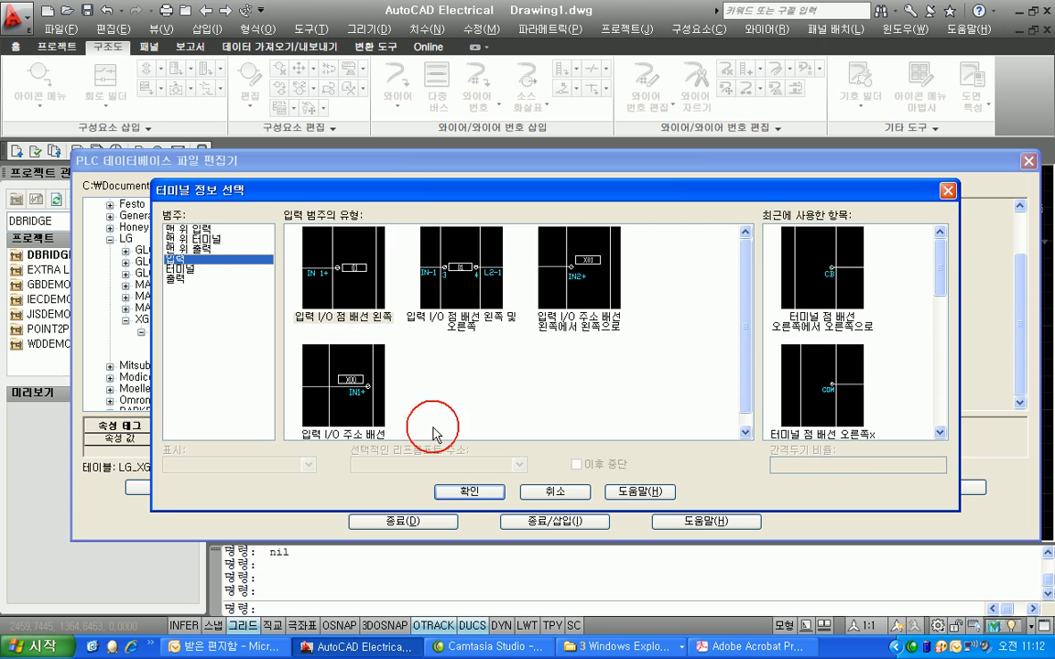
click(469, 492)
Step: Set the type of terminal 18 of the XGI-D22A module to 터미널 점 배선 오른쪽에서 오른쪽으로 from the 터미널 category
click(394, 392)
right_click(396, 392)
click(408, 403)
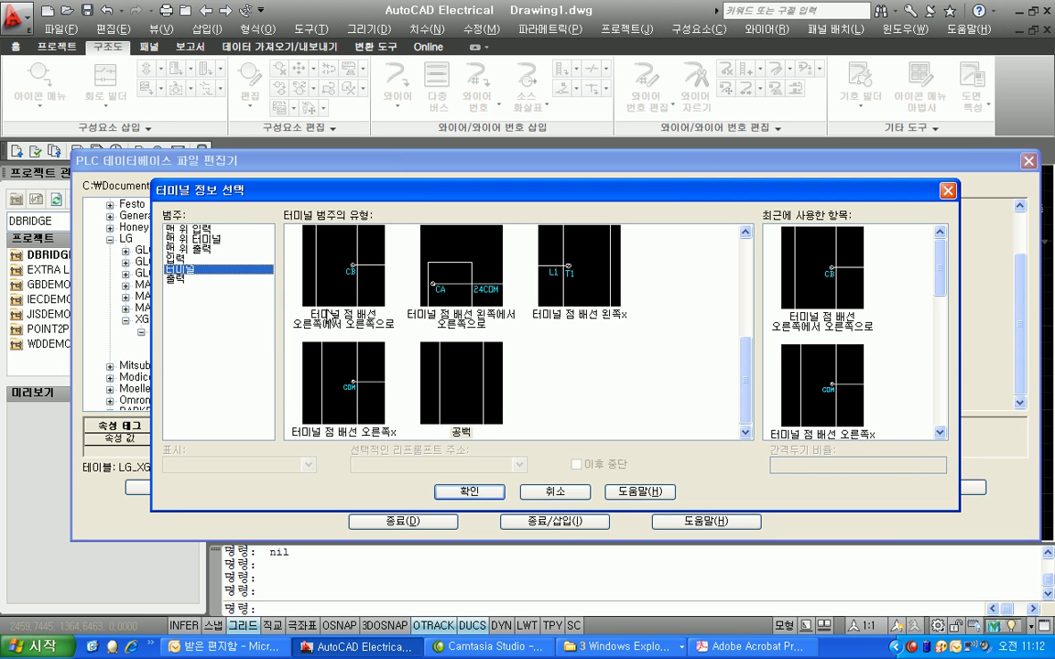
click(335, 284)
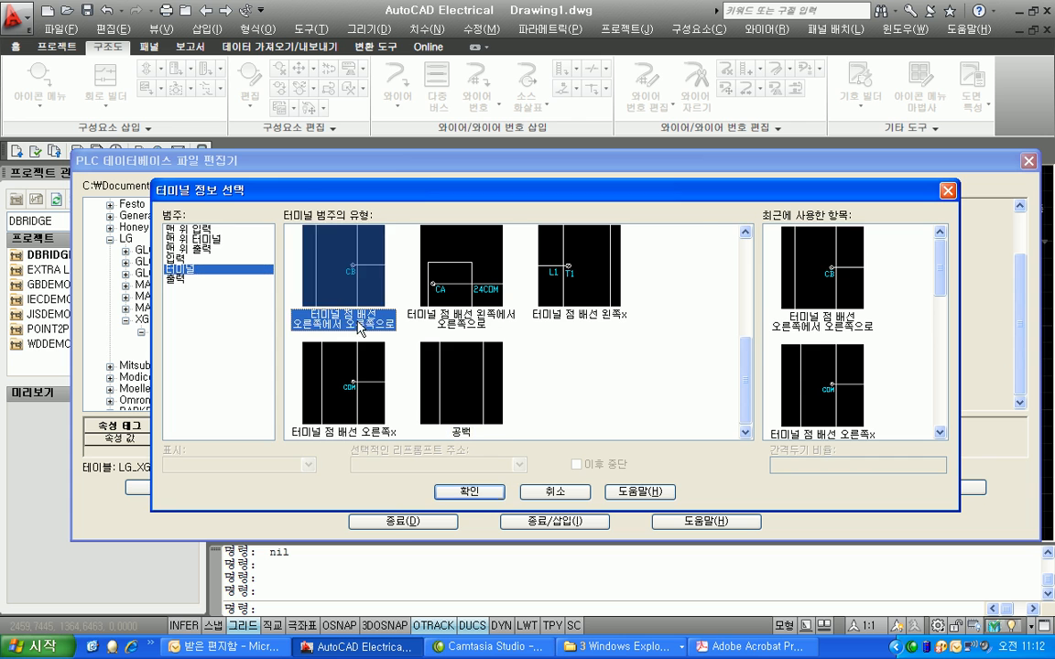
click(471, 491)
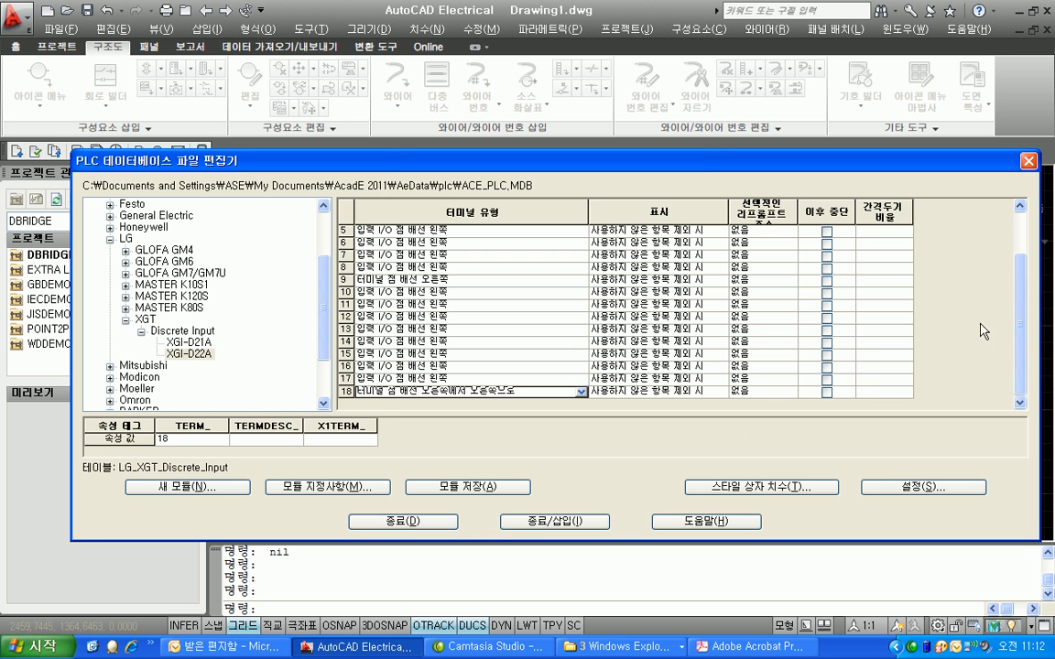
Step: Set the TERM_ attribute value of terminal 1 of the XGI-D22A module to 0
click(1016, 253)
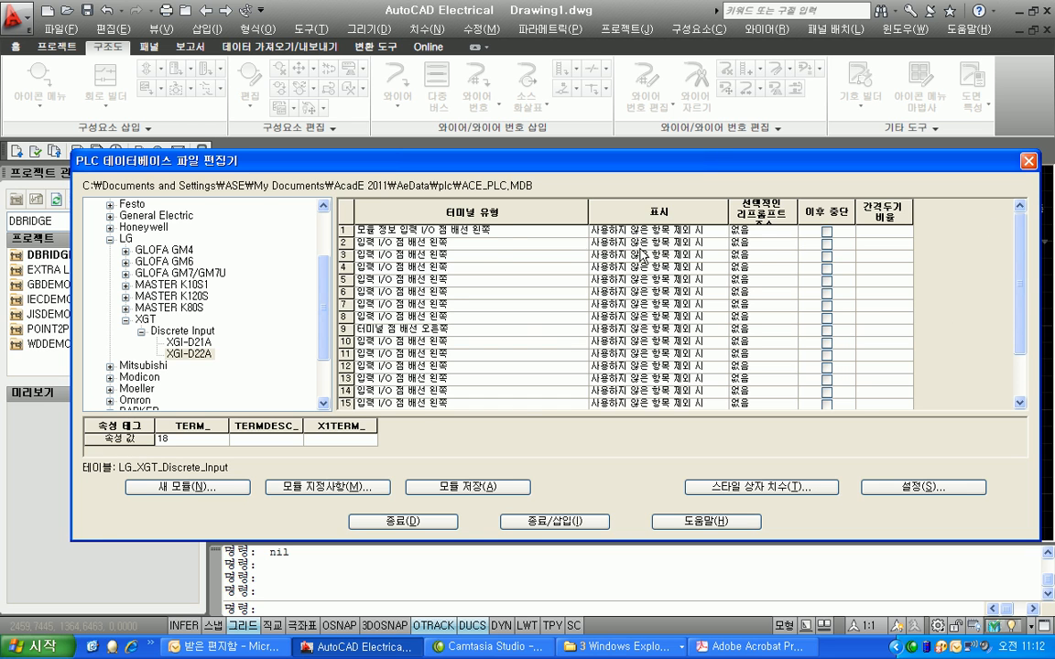
click(498, 232)
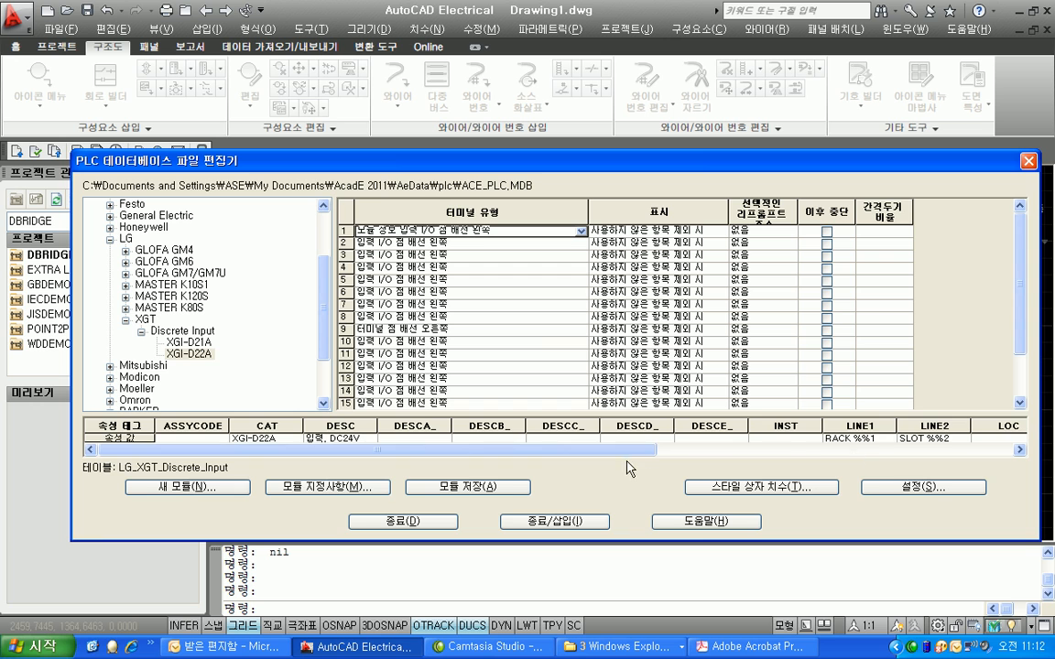
click(740, 450)
drag(739, 453, 868, 460)
click(908, 441)
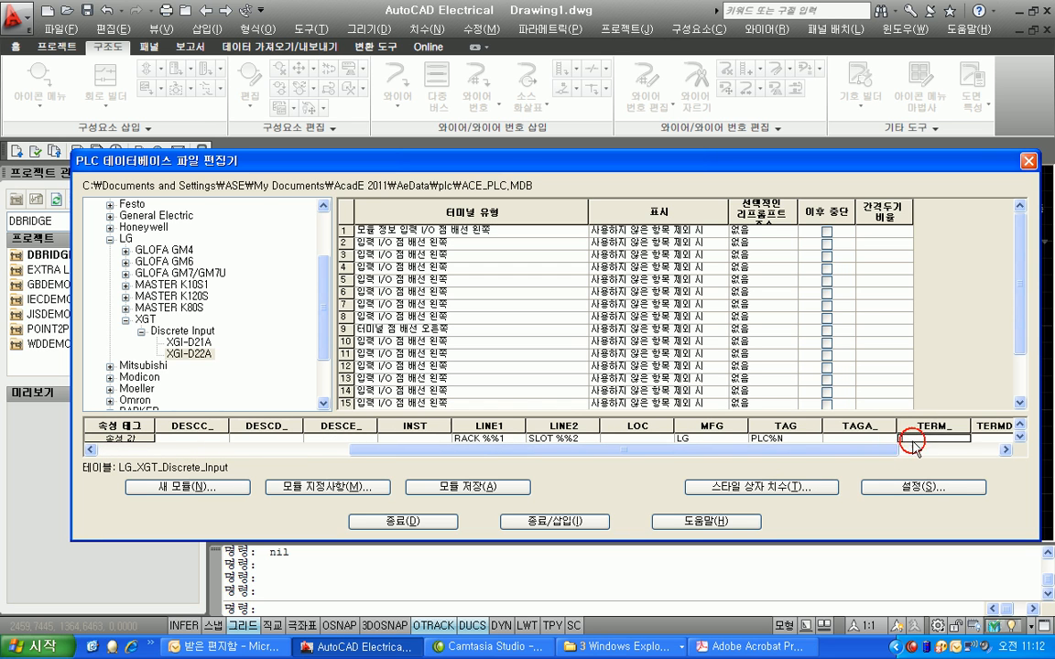
text(0)
Step: Set the TERM_ attribute value to COM for terminals 9 and 18 of the XGI-D22A module
click(467, 328)
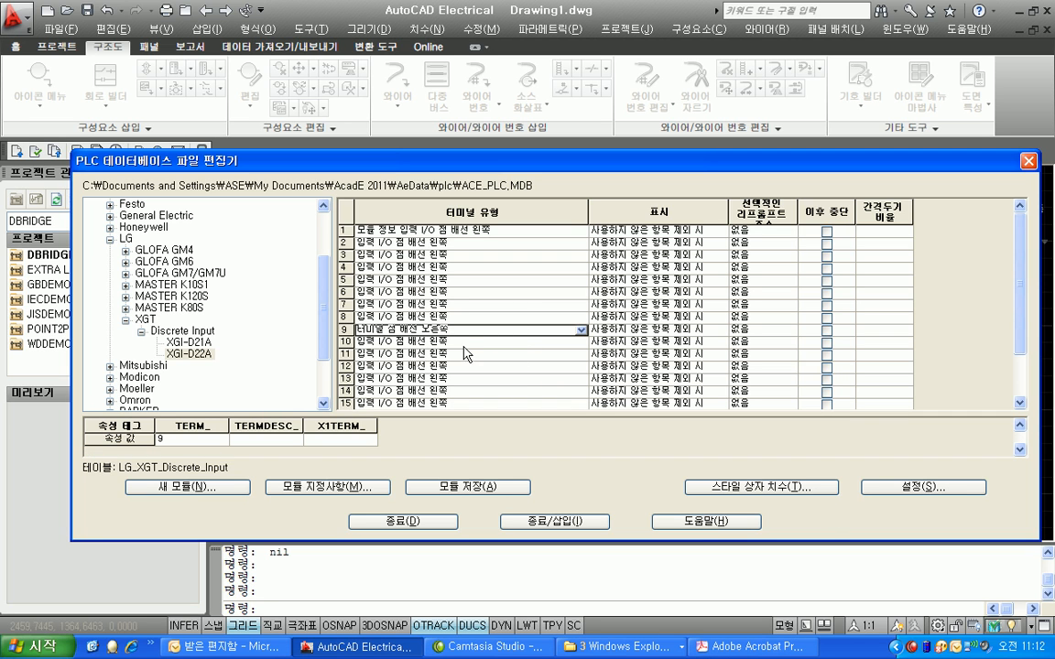
click(169, 436)
text(COM)
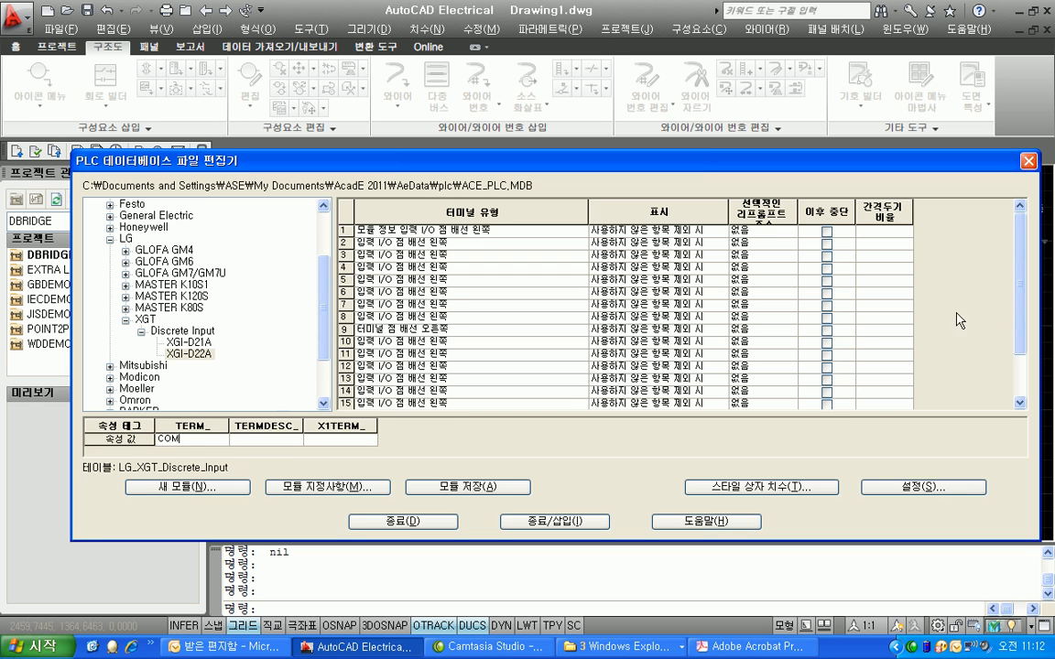
click(1018, 362)
click(483, 391)
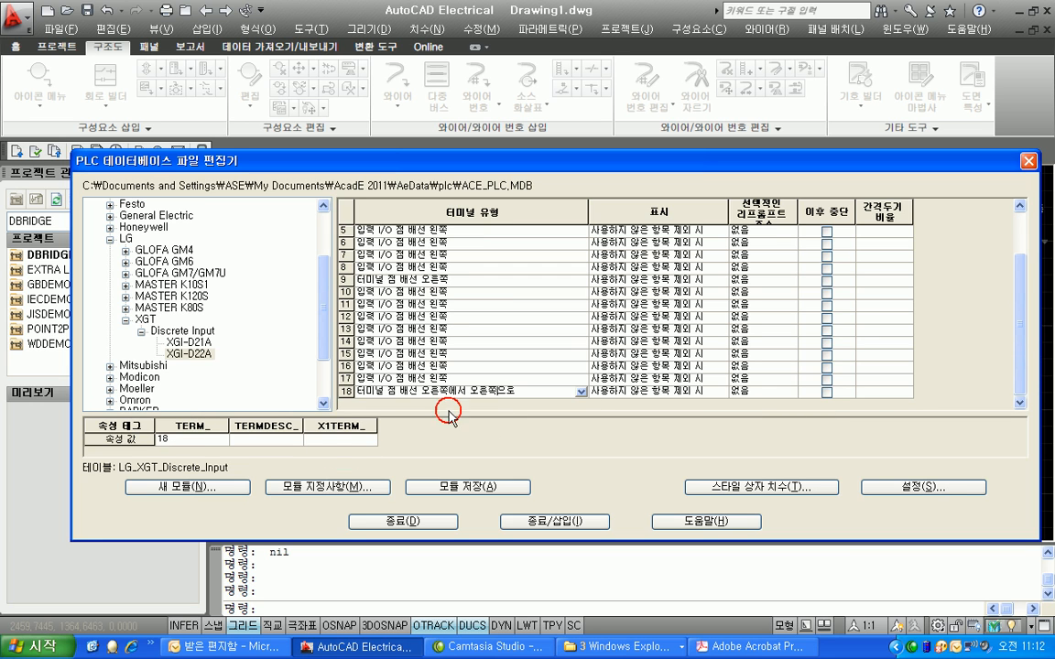
click(191, 440)
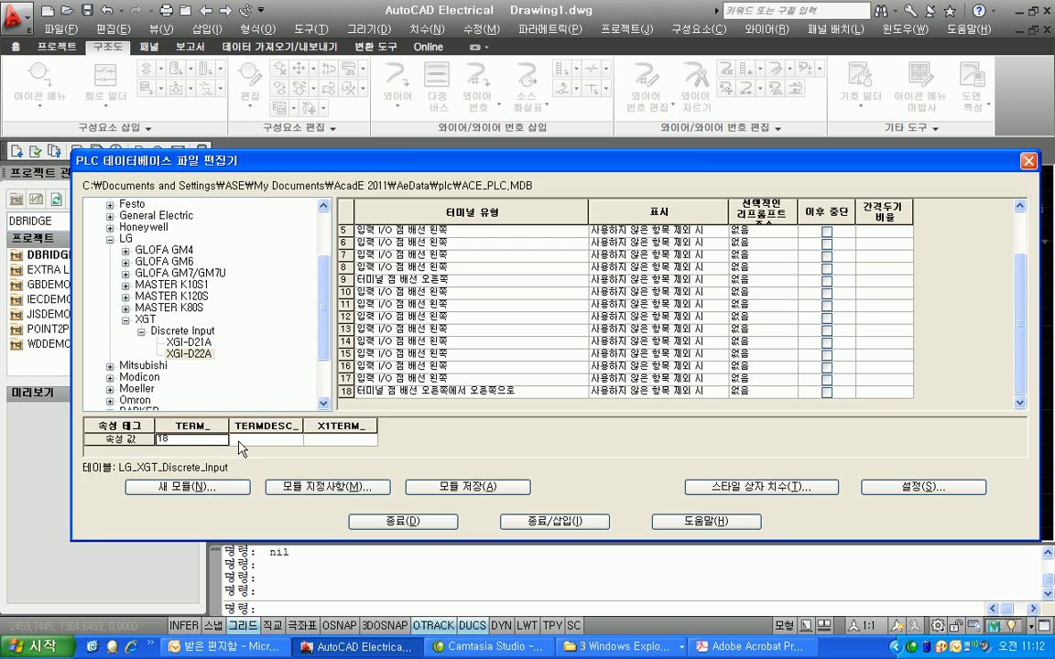
text(COM)
Step: Enable 이후 중단 for terminal 9 of the XGI-D22A module, then save the module and close the PLC database editor
drag(1017, 285, 1011, 176)
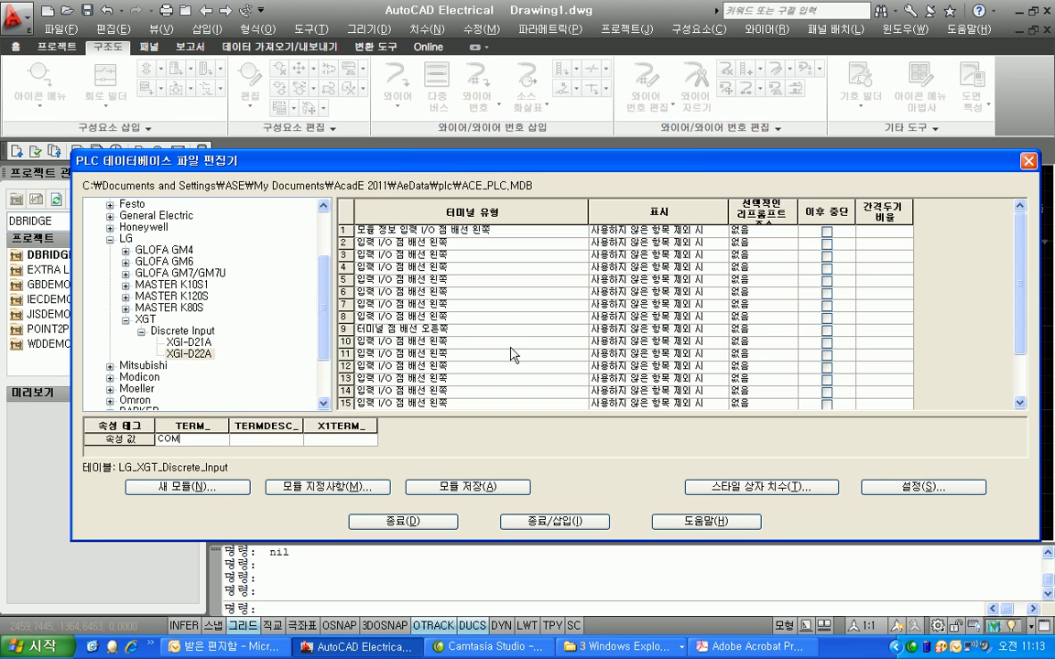
click(390, 330)
click(827, 330)
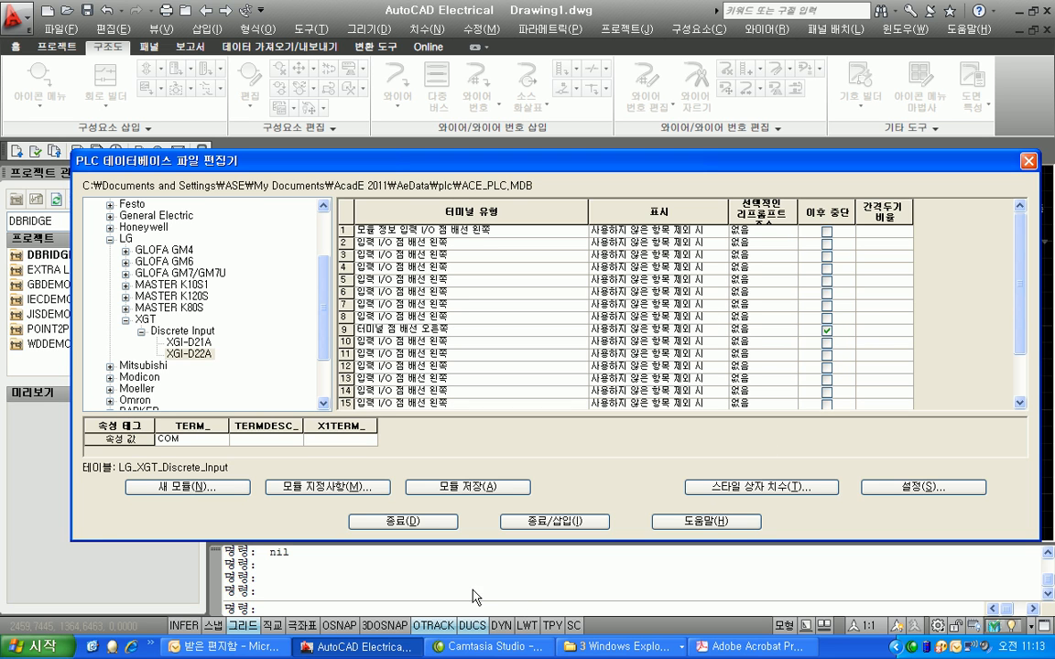
click(461, 487)
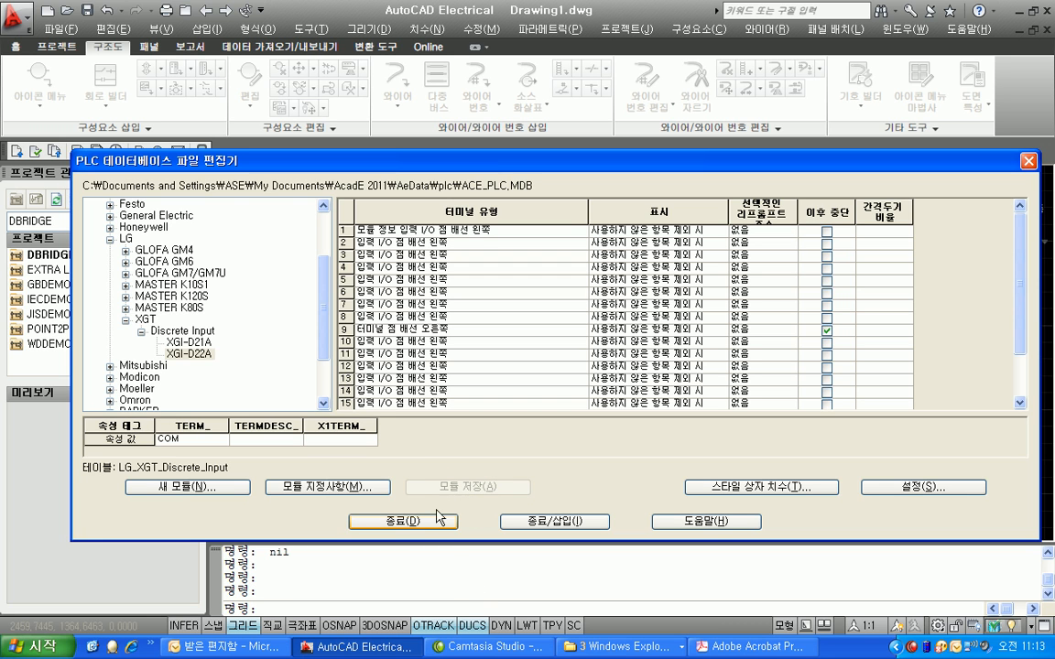
click(403, 521)
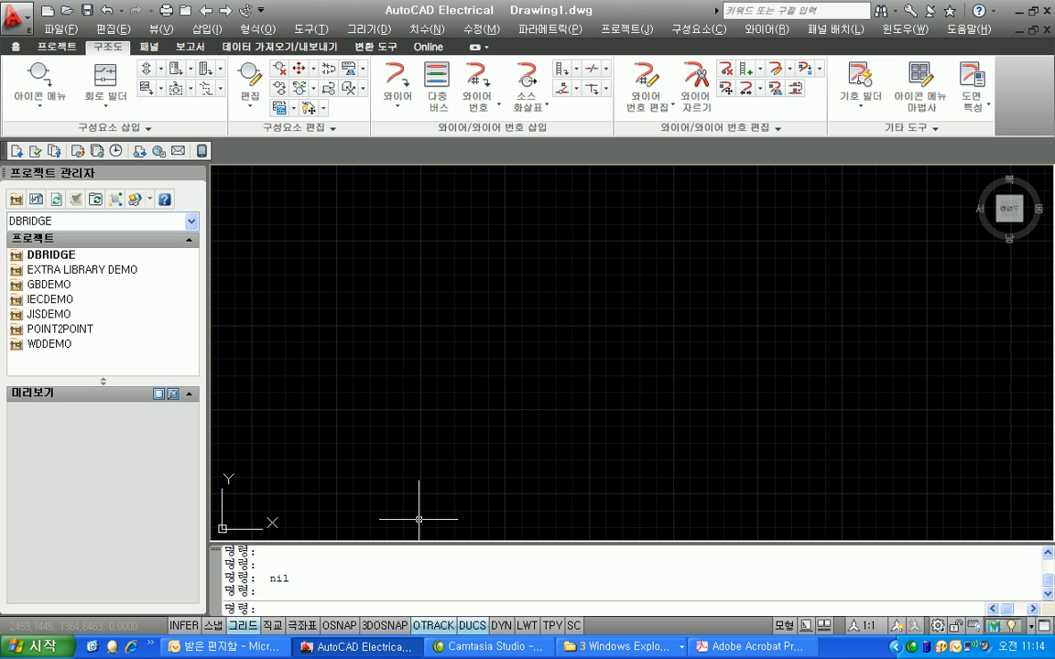
Step: Open the drawing TEST3.dwg from the DBRIDGE project
click(52, 254)
click(17, 255)
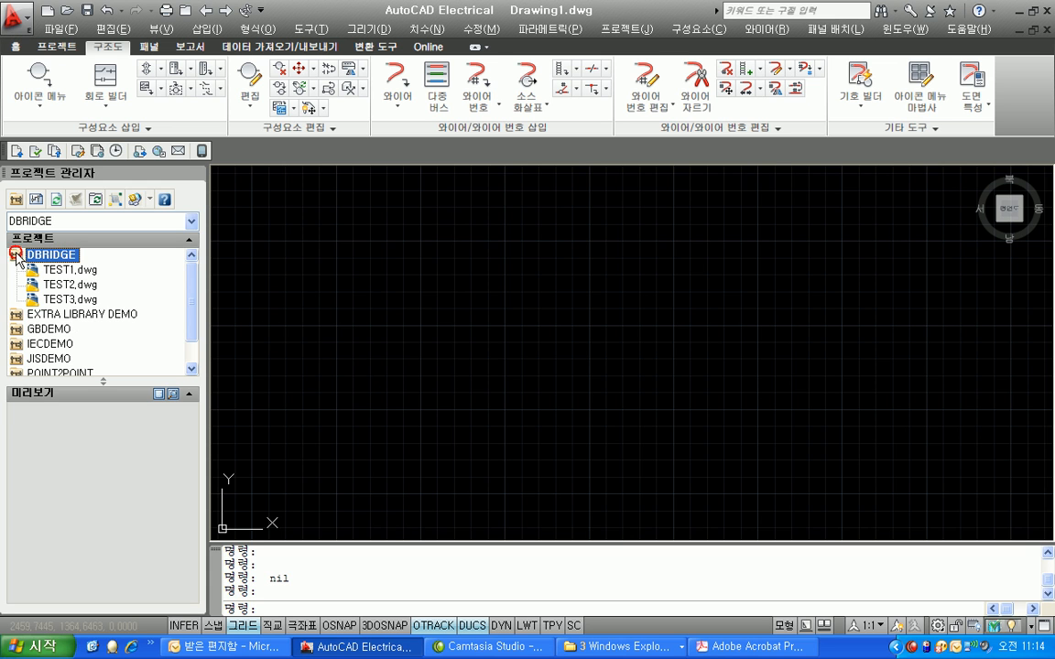
double_click(70, 300)
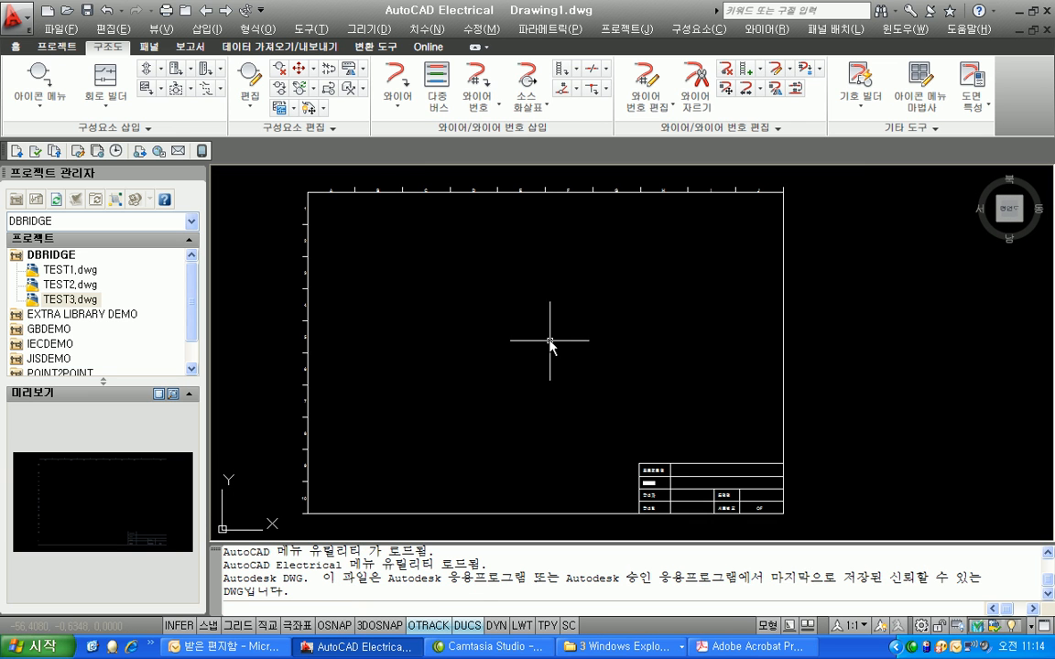
click(748, 68)
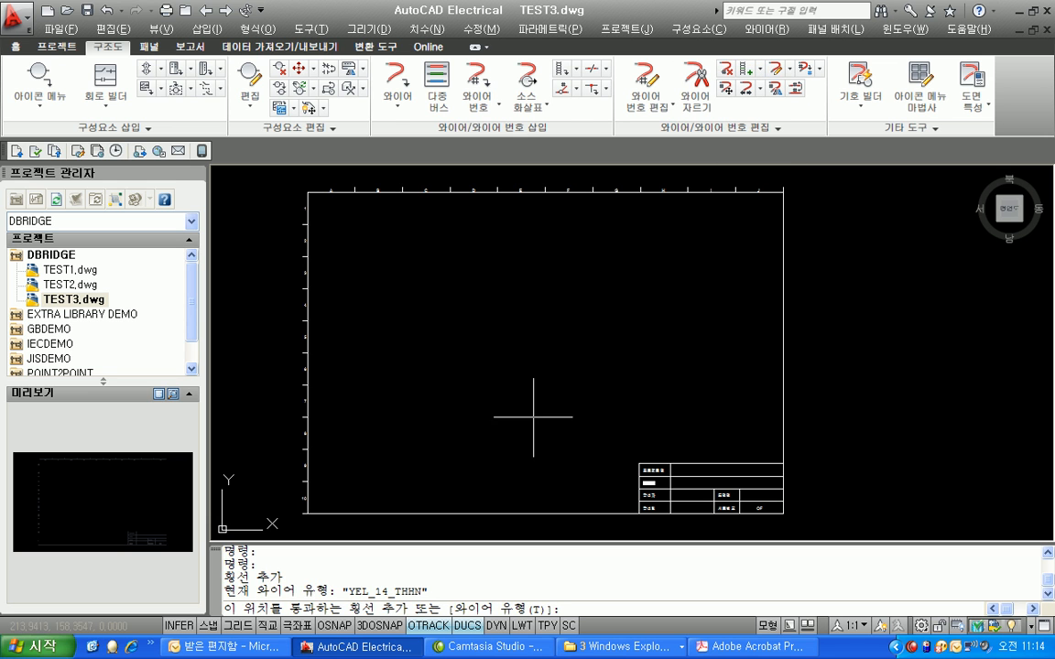
key(Escape)
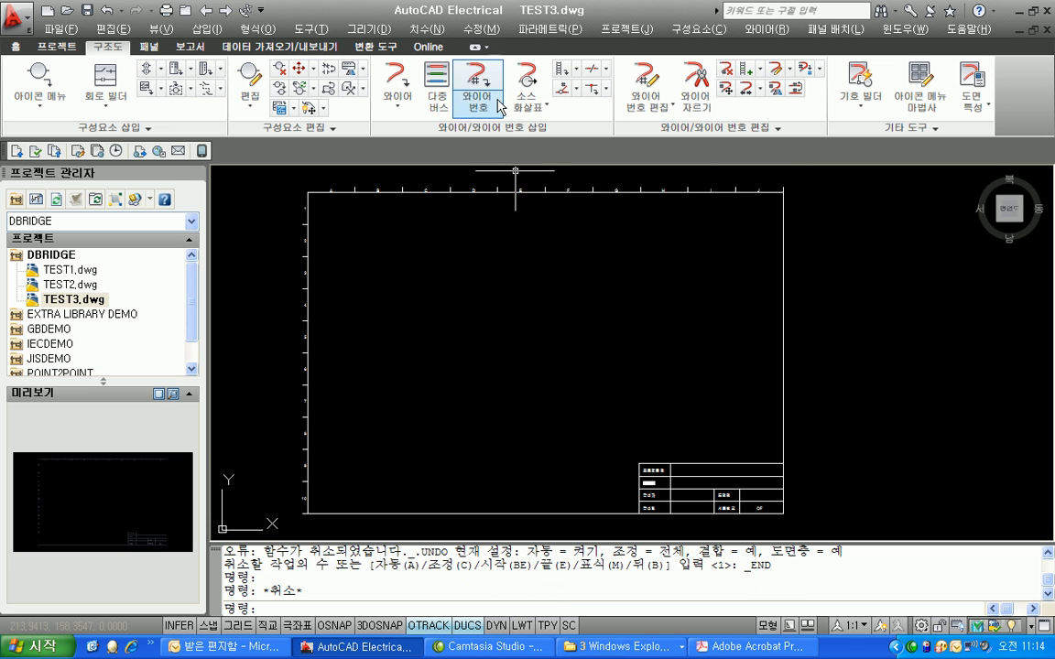
click(561, 69)
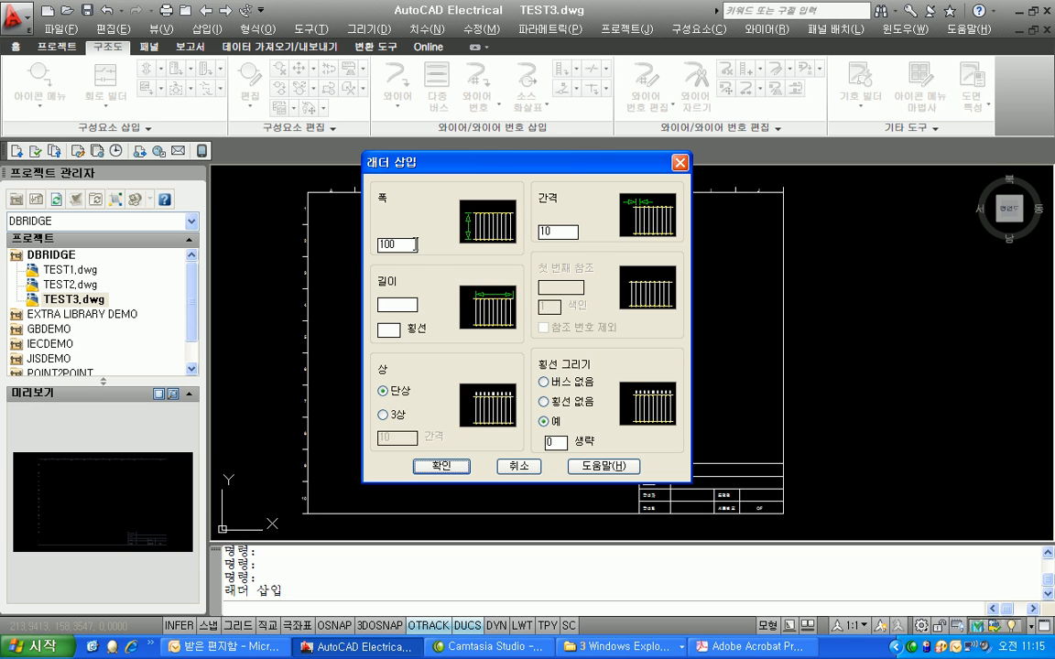
drag(408, 245, 379, 248)
text(150)
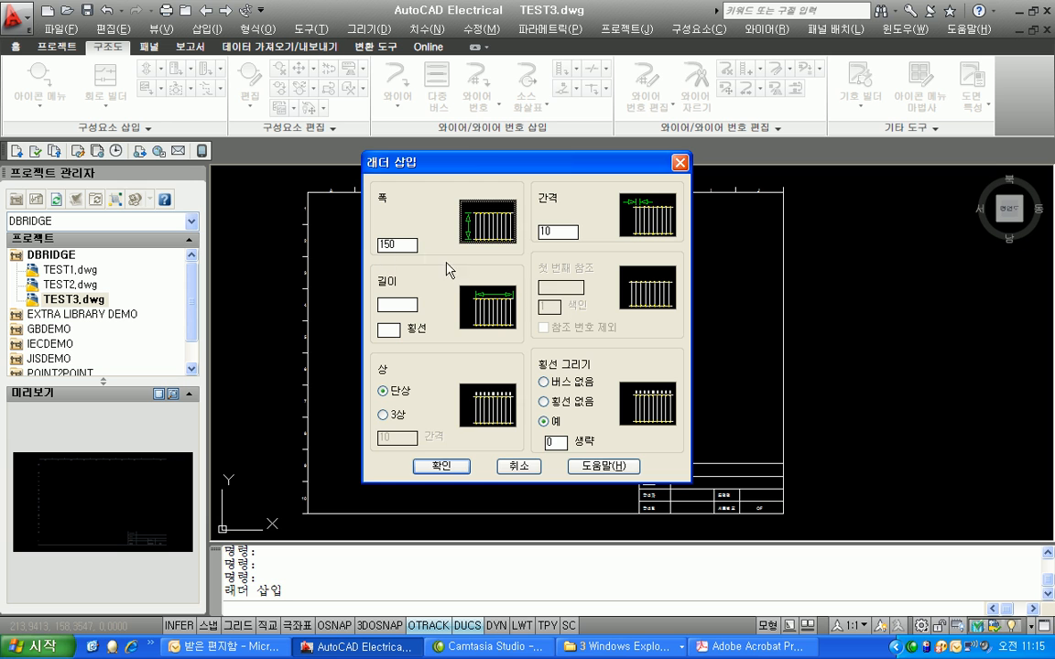
click(519, 466)
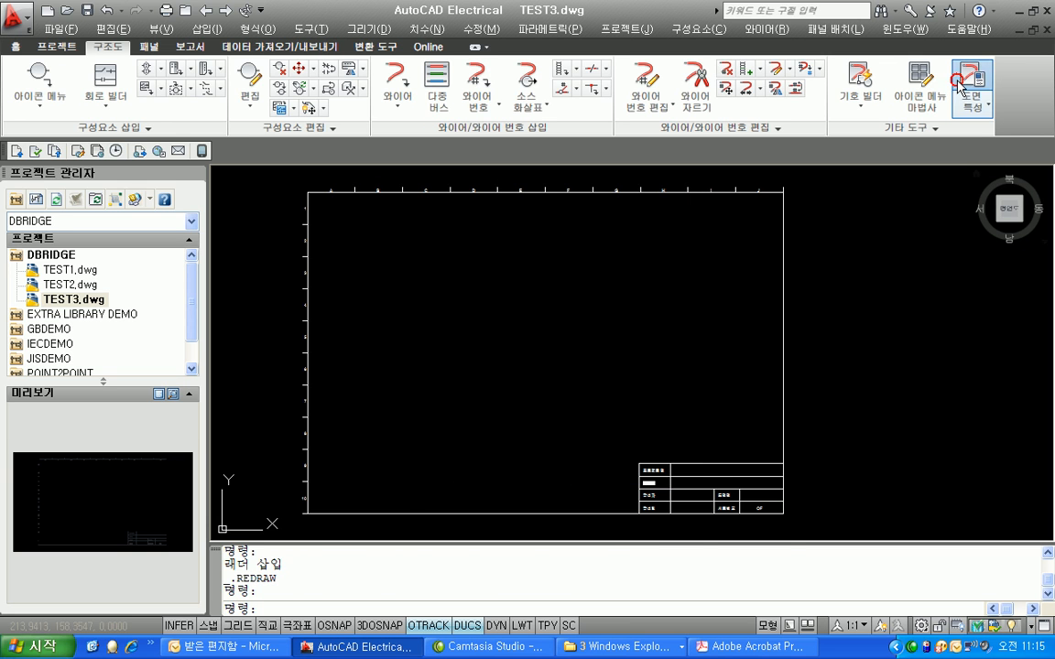
Step: Set the default ladder orientation to 수직 in the drawing format properties of TEST3.dwg
click(972, 89)
click(544, 128)
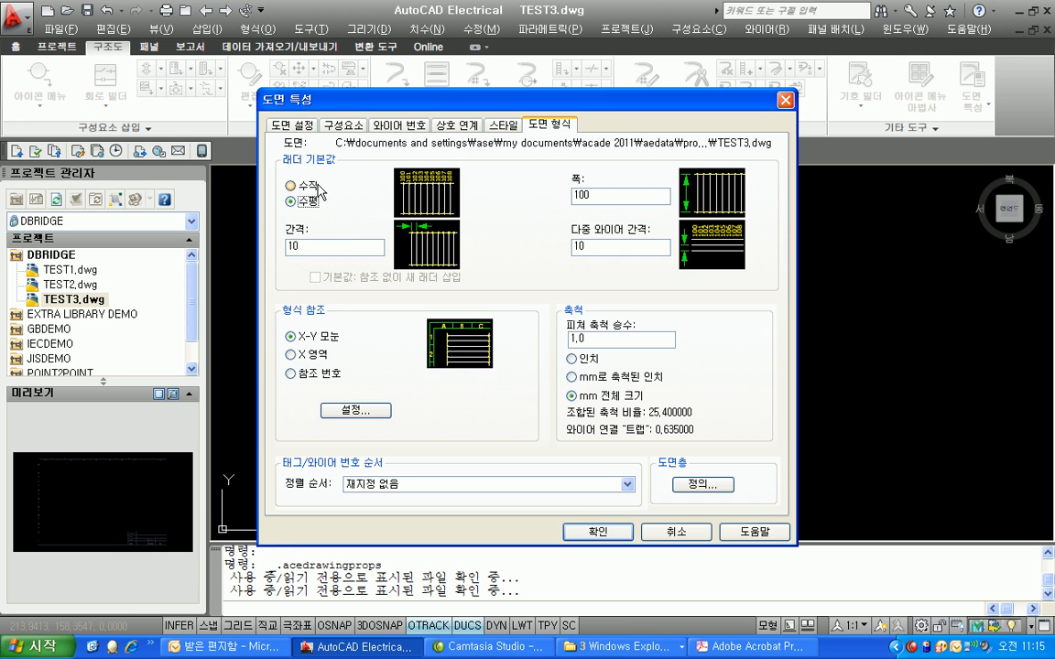
click(580, 533)
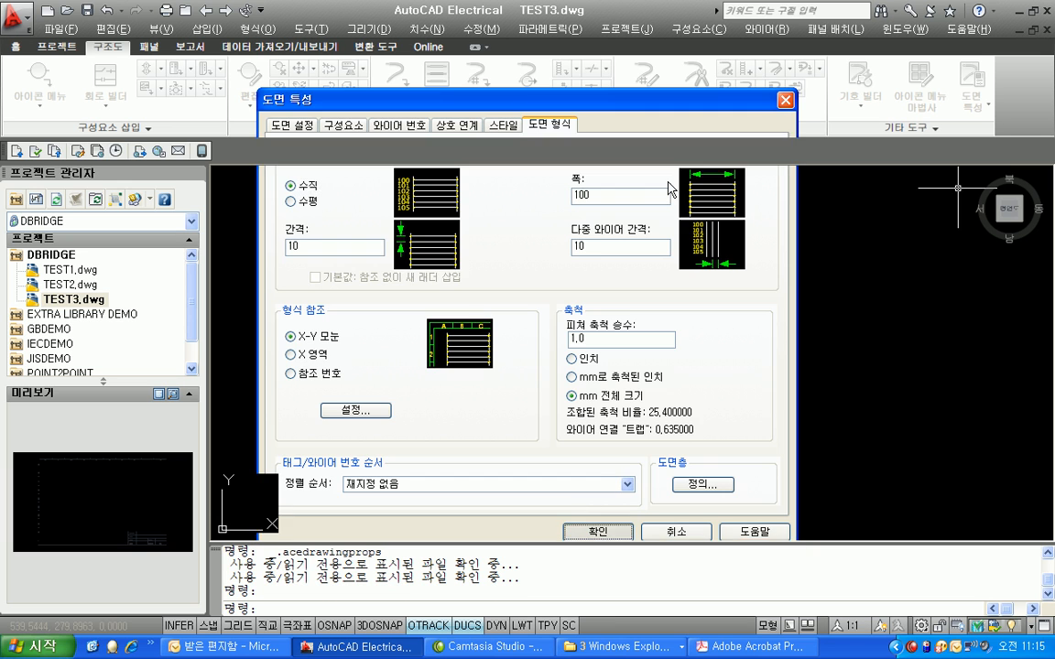
Step: Insert a single-phase ladder with width 150 and spacing 10, running down the drawing frame from about 50,260 with snap off
click(555, 104)
drag(411, 244, 328, 254)
text(150)
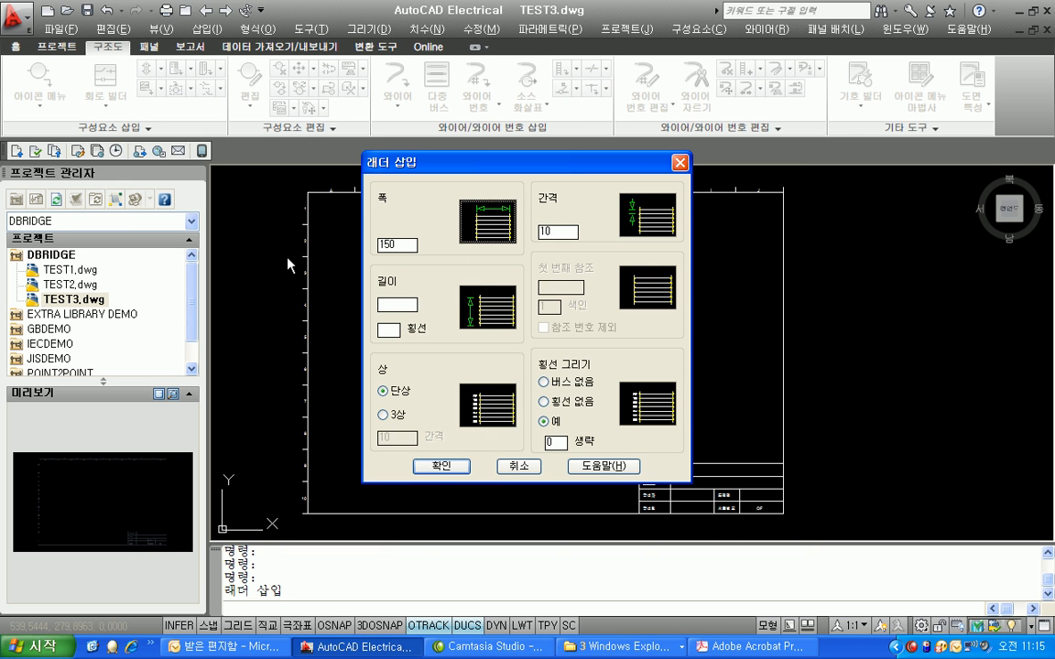
click(441, 466)
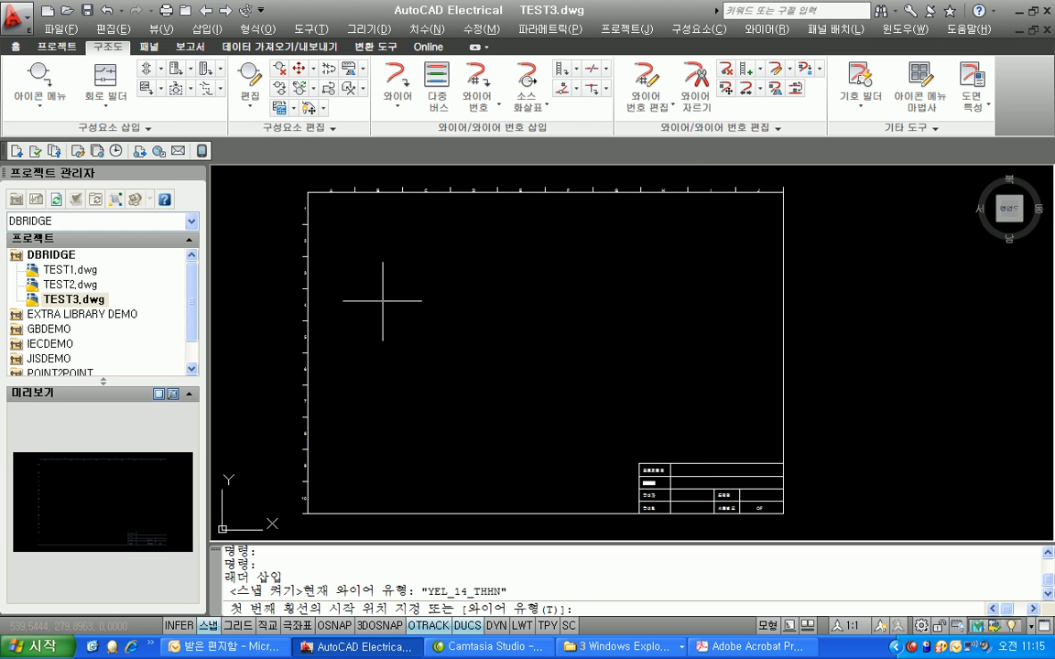
key(F9)
click(345, 213)
click(529, 508)
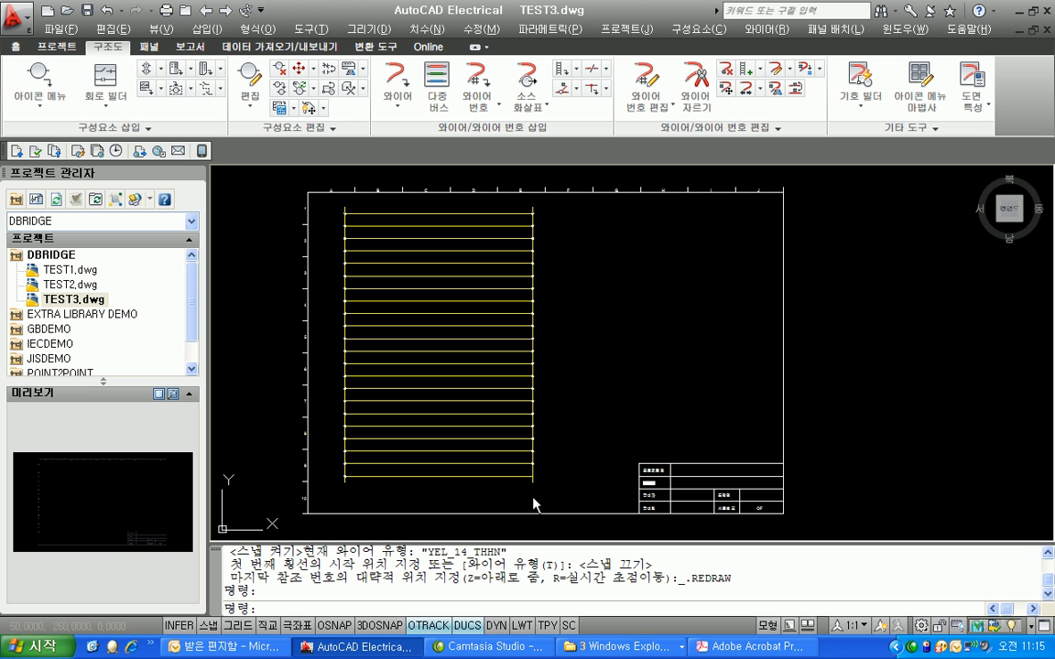
Step: Insert the LG XGT XGI-D22A as a vertical module in graphic style 1 at the ladder's top rung, with spacing 10 and 전체 삽입
click(177, 71)
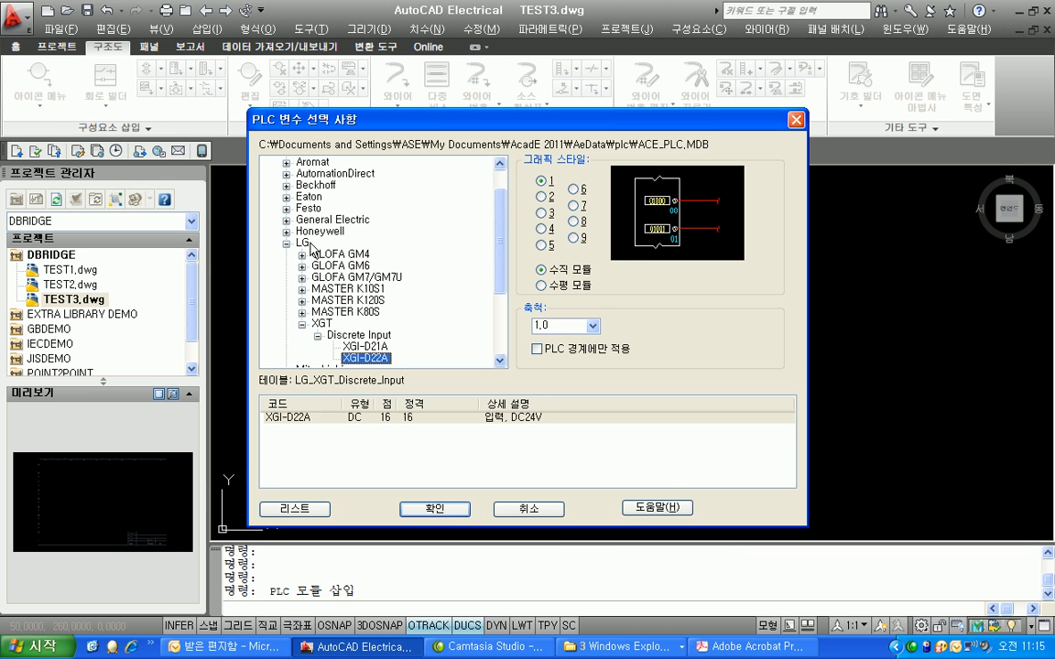
drag(495, 262, 492, 304)
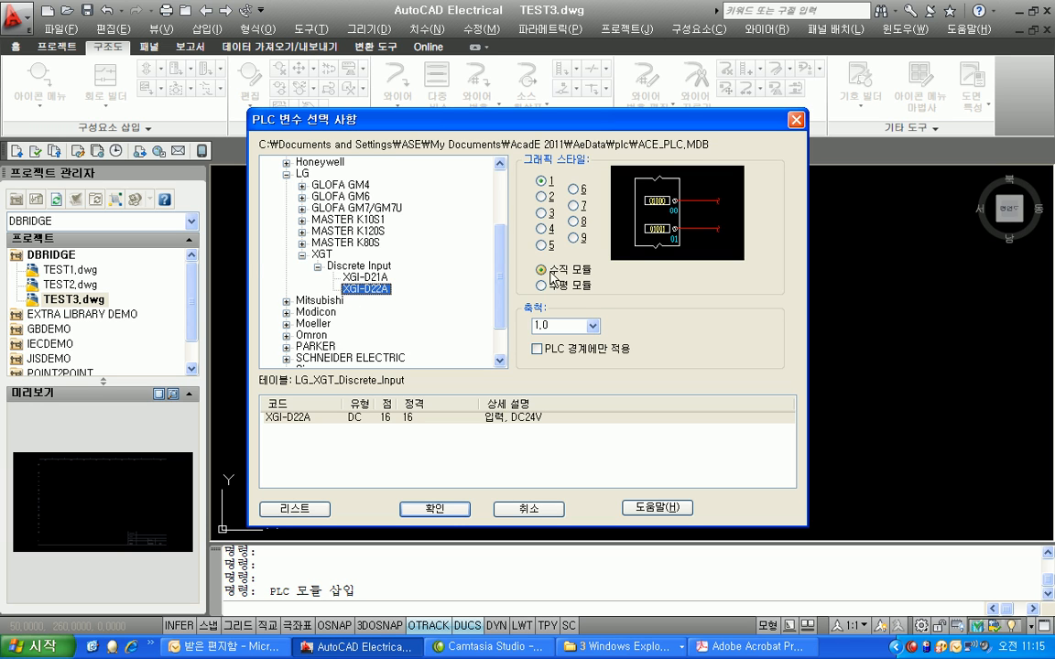
click(433, 508)
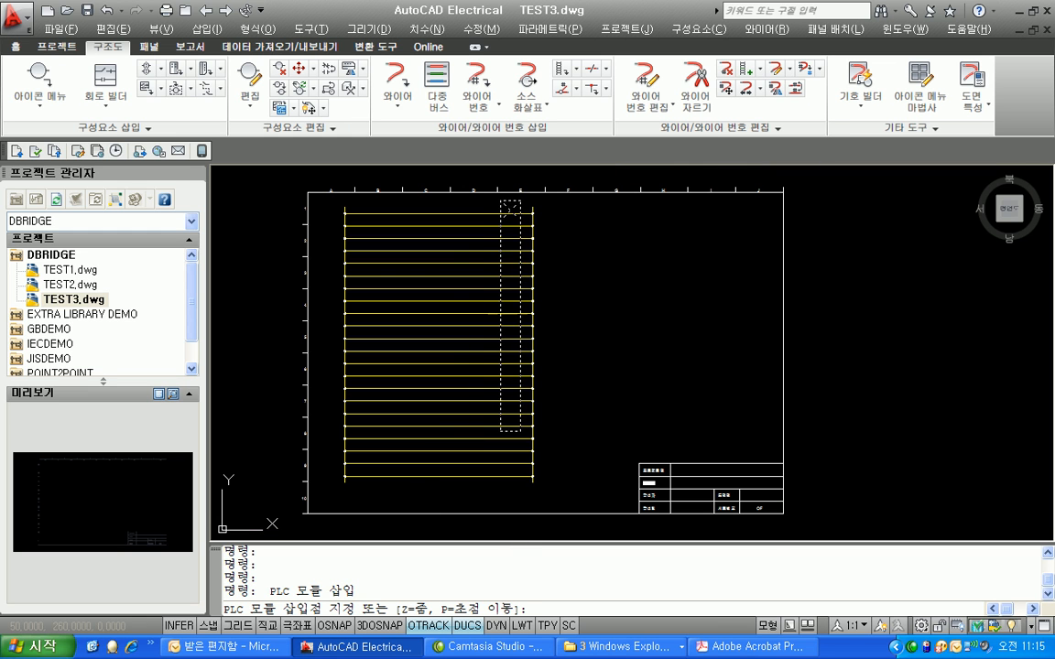
click(503, 211)
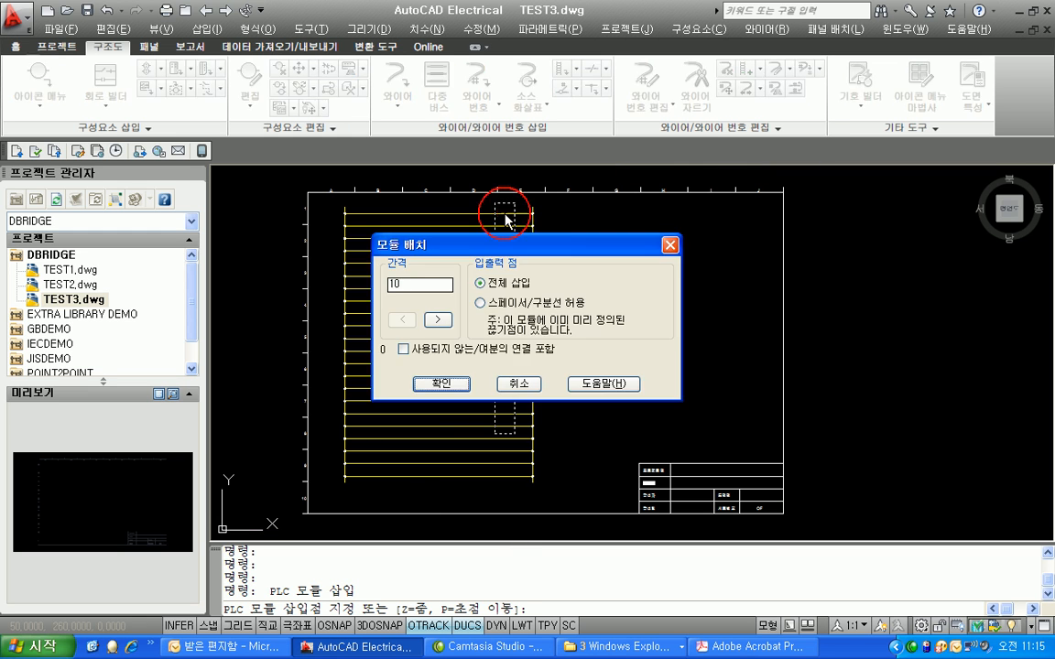
click(442, 383)
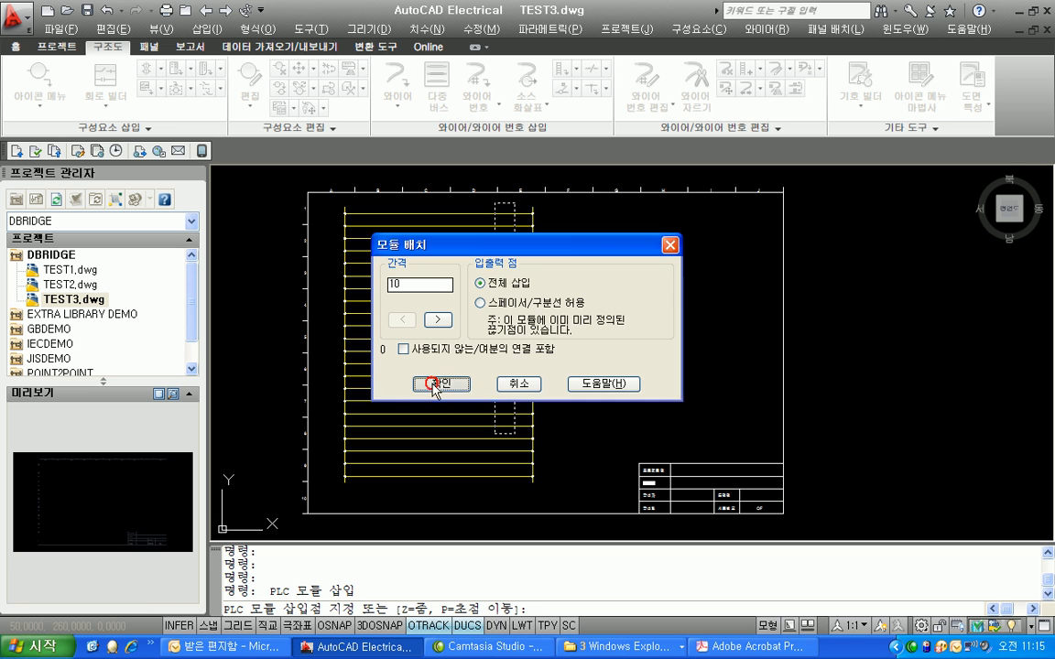
Step: Set the module's starting I/O address to I:/00 and break the module now at its predefined break point
click(427, 335)
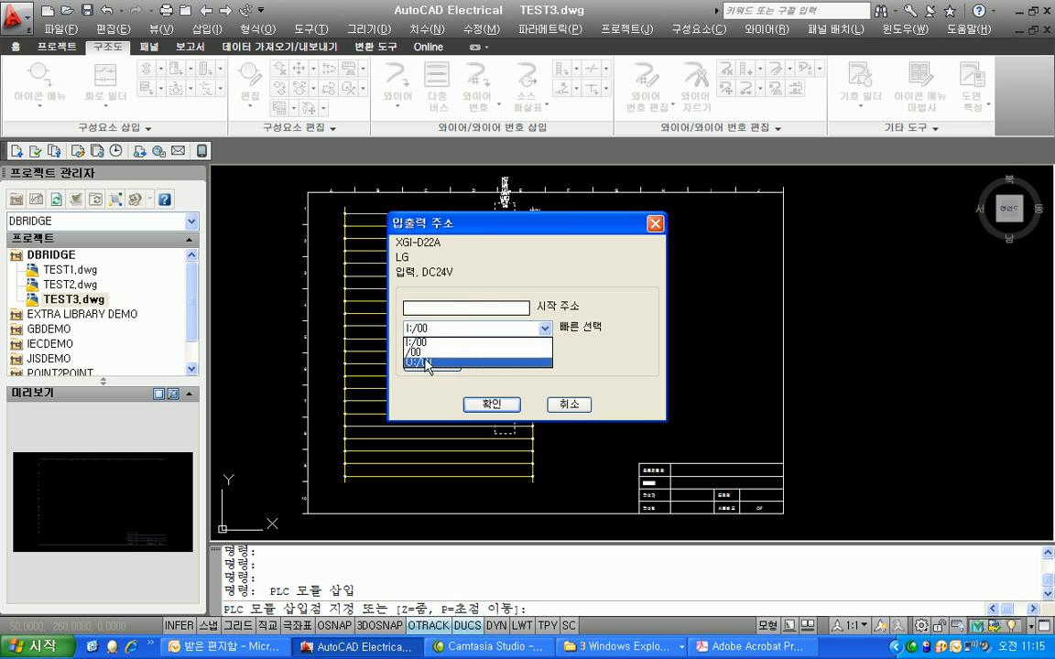
click(417, 347)
click(496, 405)
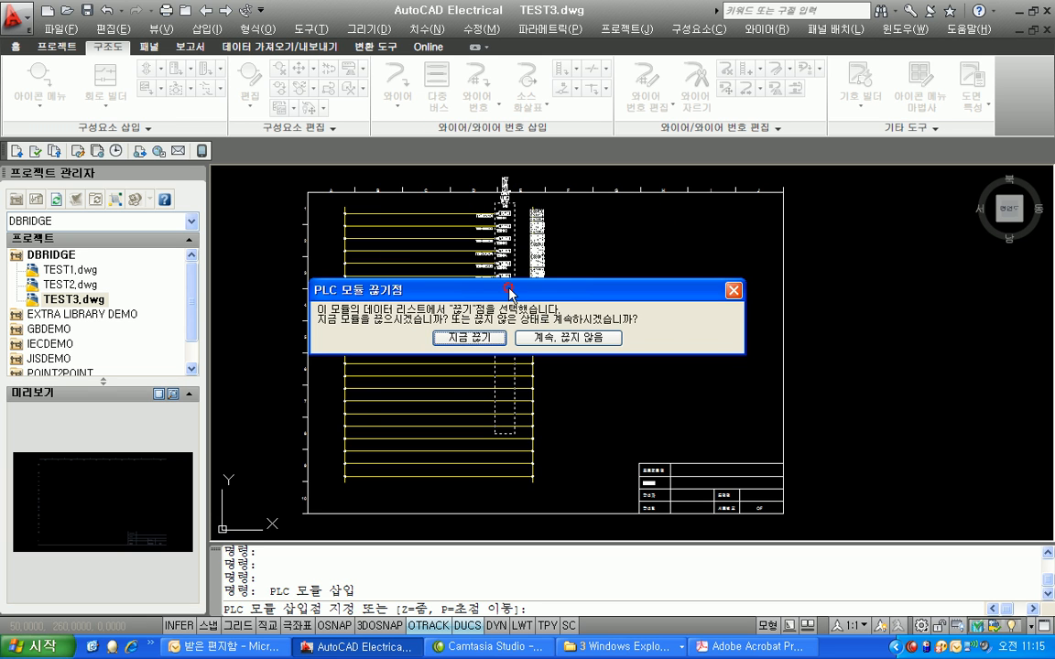
drag(512, 293, 663, 268)
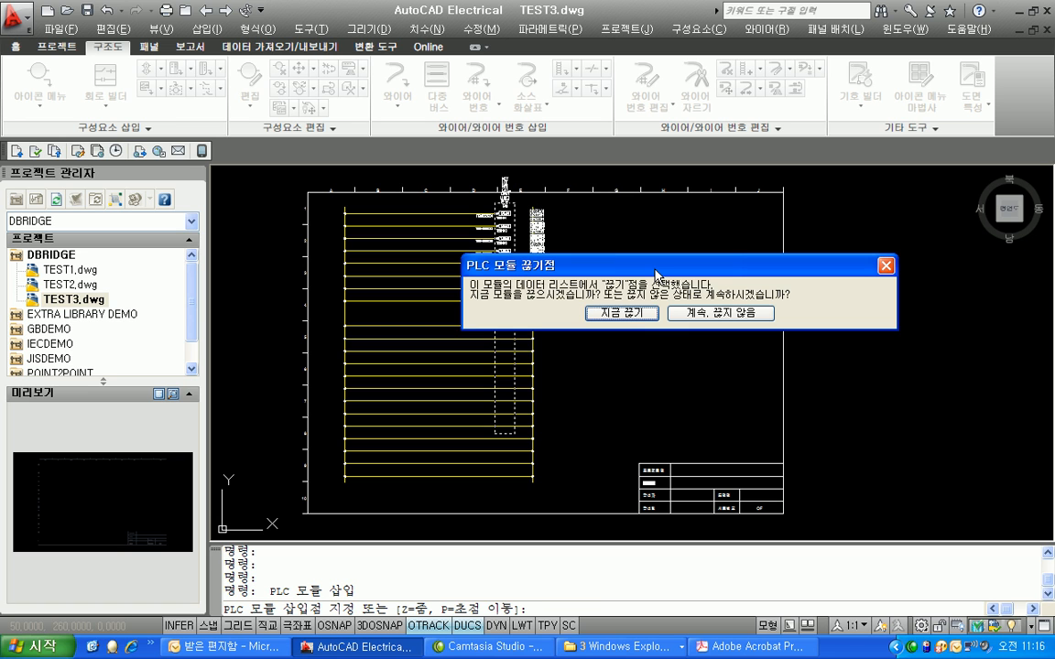
click(623, 314)
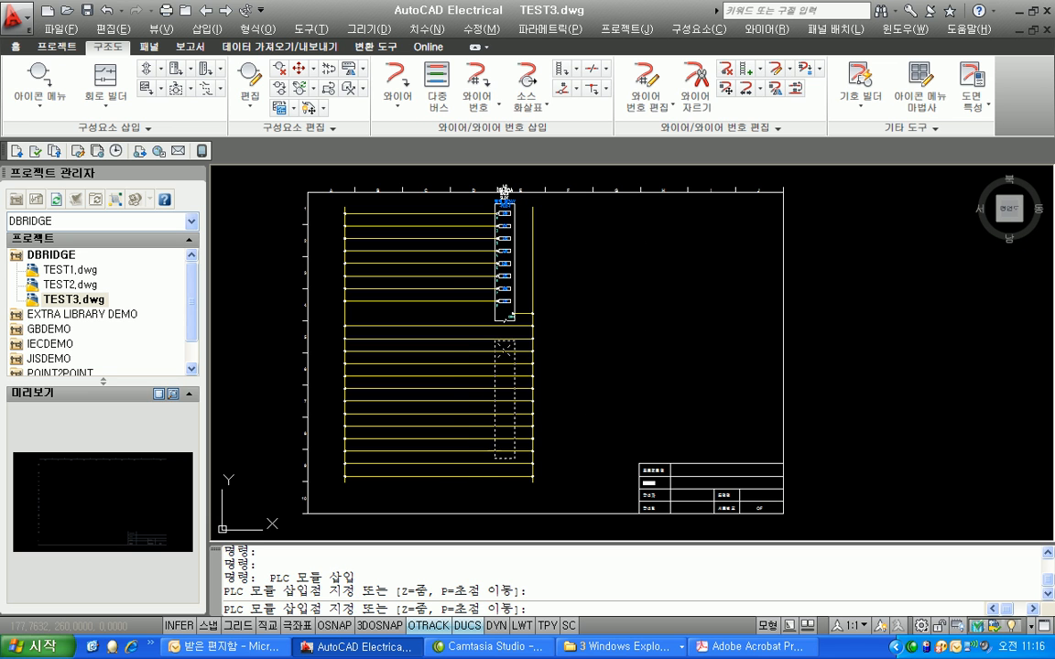
Step: Place the second part of the broken XGI-D22A module on the ladder directly below the first part
click(505, 343)
click(451, 384)
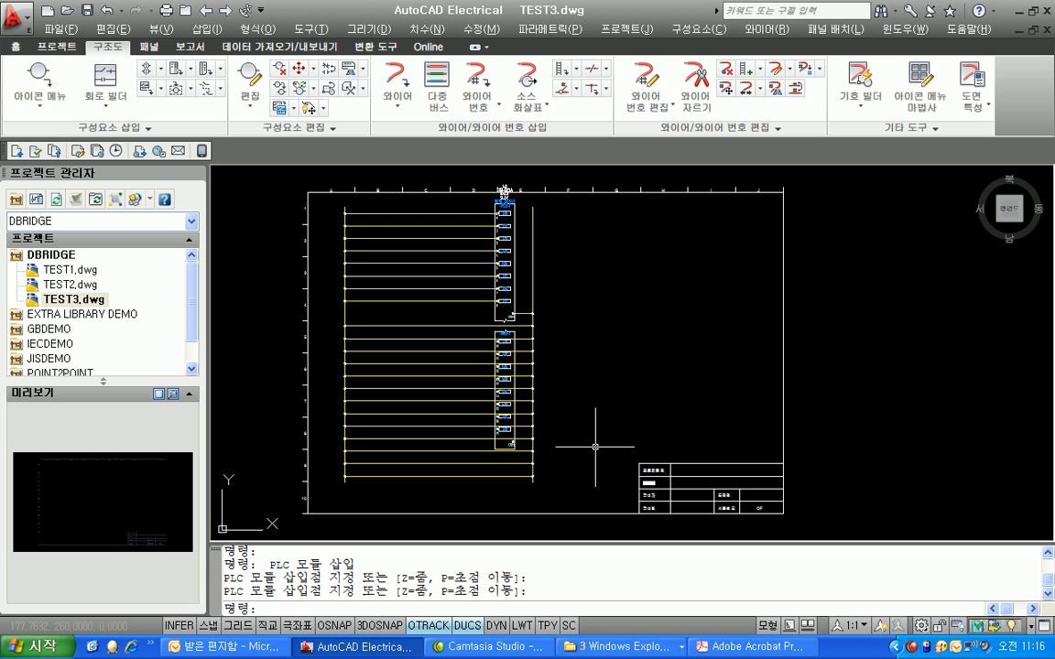
key(Escape)
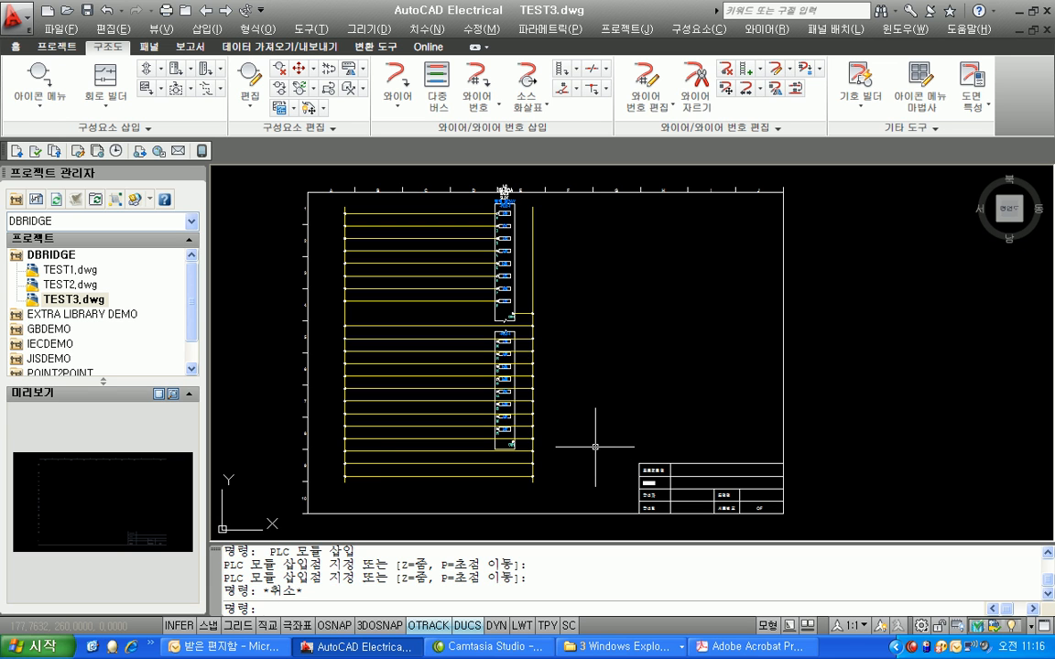
Step: Examine the terminal numbers, I/O addresses and COM connections on both parts of the inserted module
scroll(498, 326, up, 5)
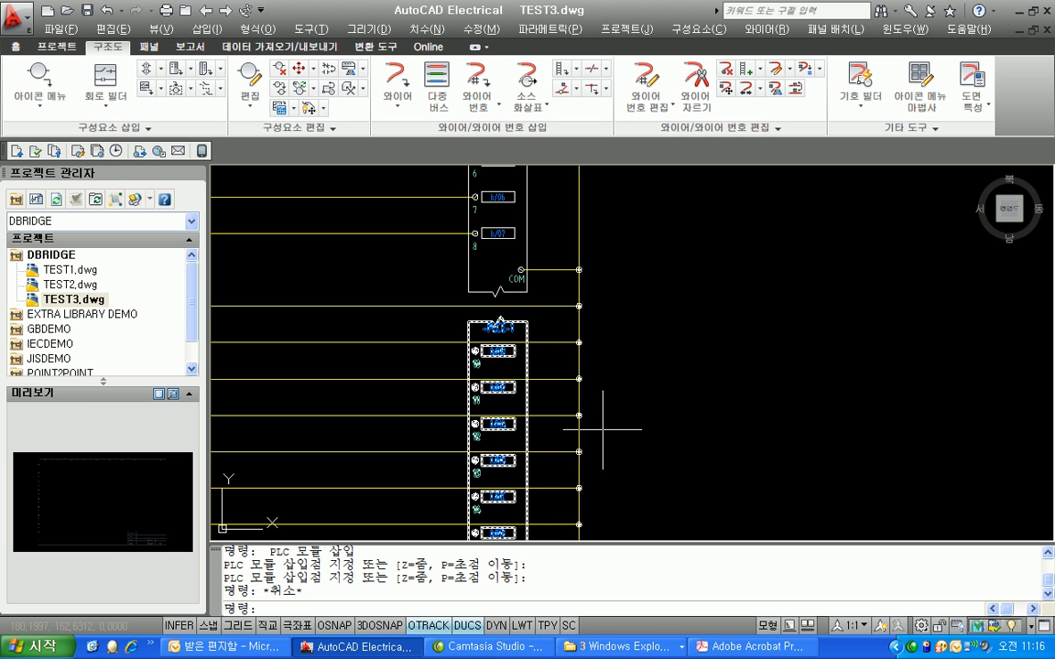
middle_drag(568, 277, 578, 657)
scroll(565, 426, up, 5)
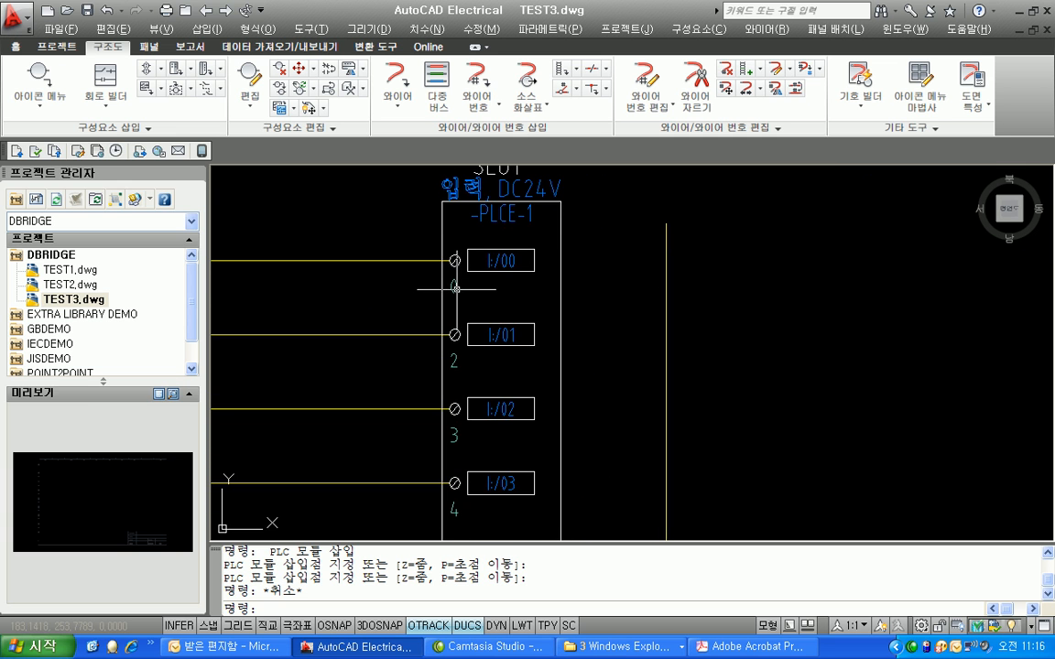
scroll(467, 306, down, 7)
scroll(463, 207, up, 6)
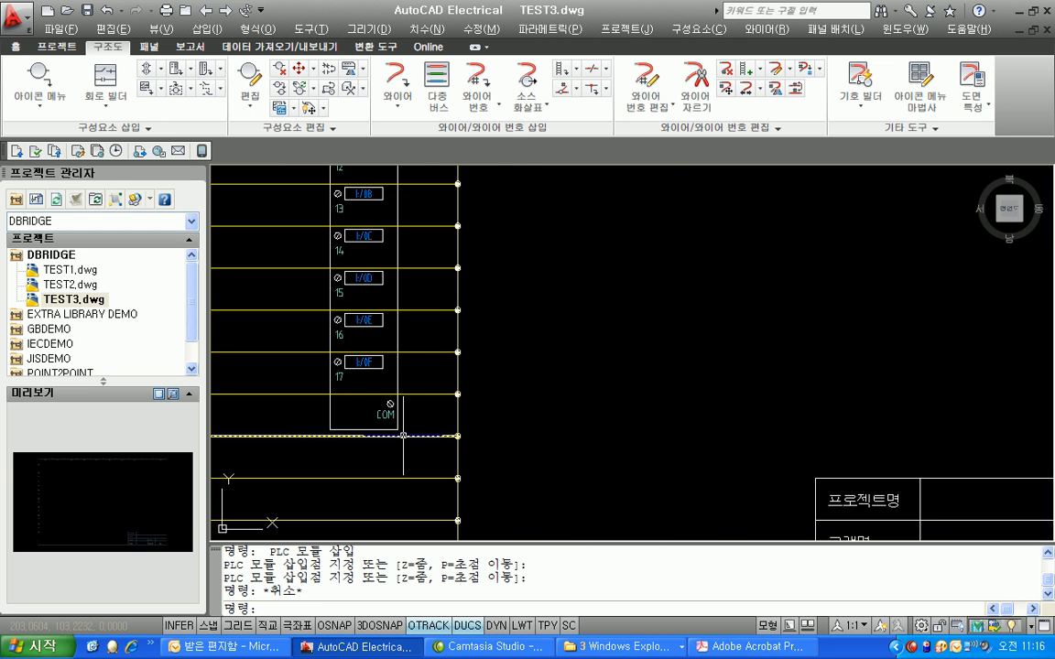
mouse_move(408, 170)
middle_down()
mouse_move(480, 297)
mouse_move(482, 474)
middle_up()
mouse_move(451, 252)
middle_down()
mouse_move(466, 463)
mouse_move(450, 353)
middle_up()
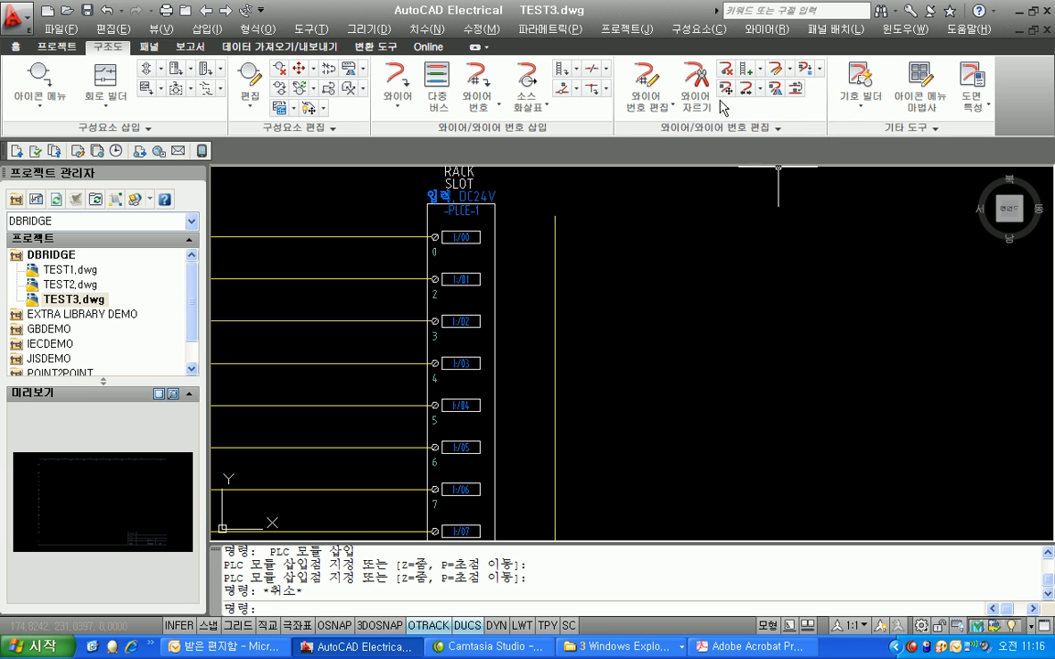
Step: Review the terminals of XGI-D21A and XGI-D22A and the latter's TERM_ attributes in the PLC database editor, then close it
click(931, 129)
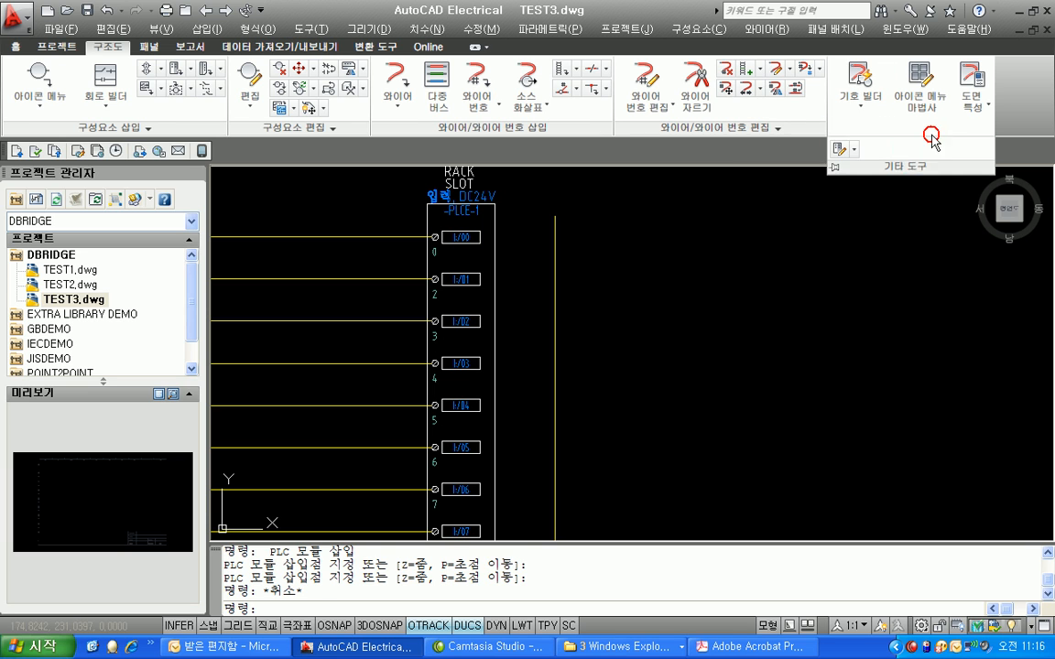
click(837, 152)
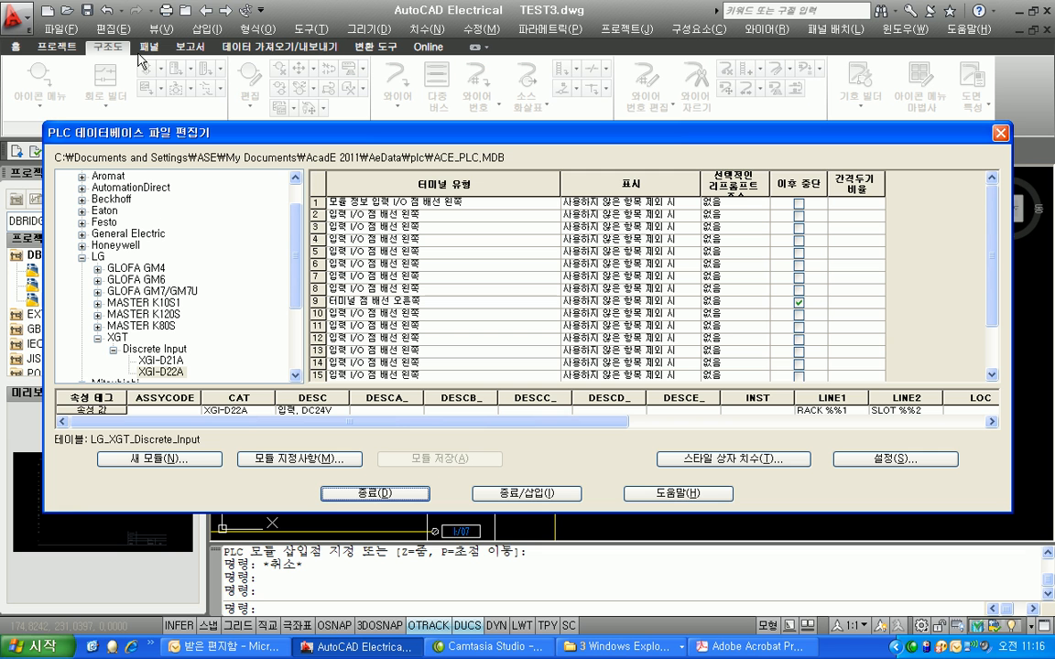
click(161, 360)
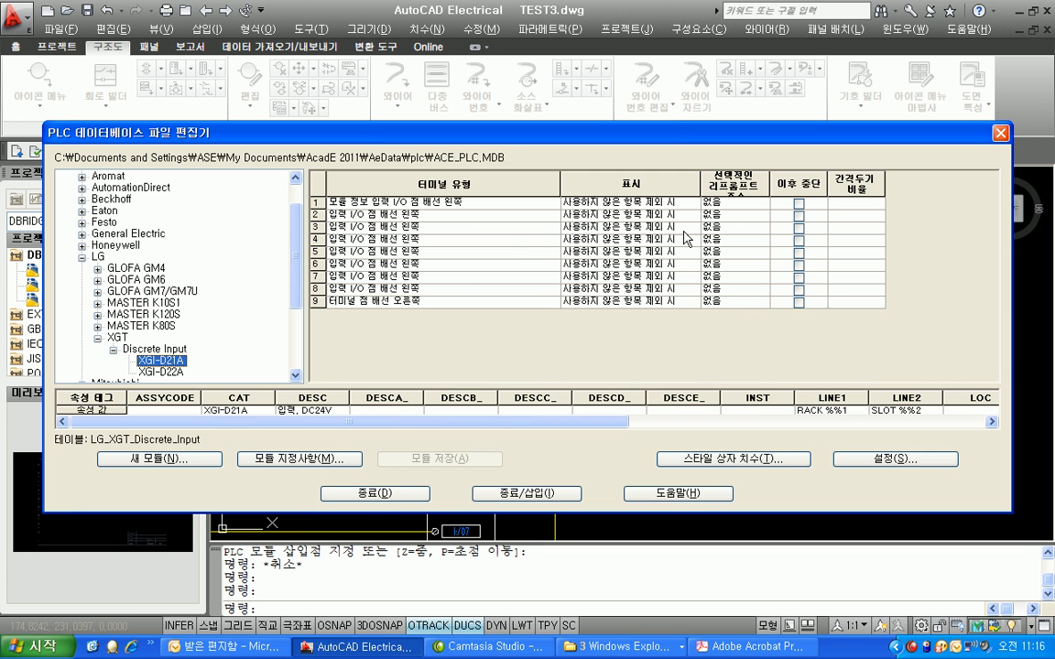
click(175, 372)
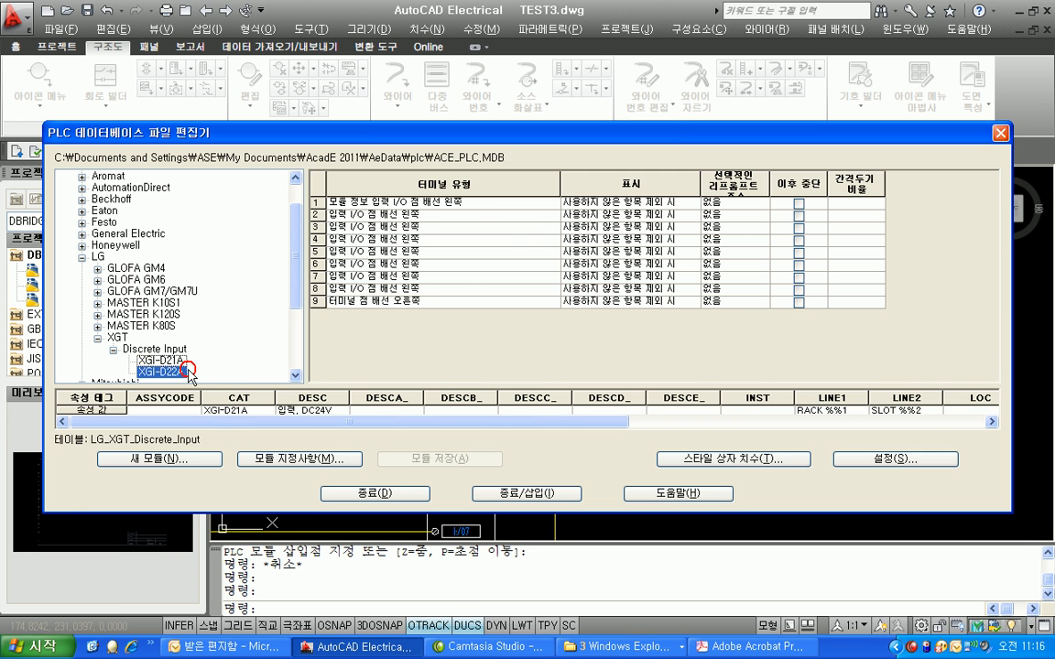
click(436, 202)
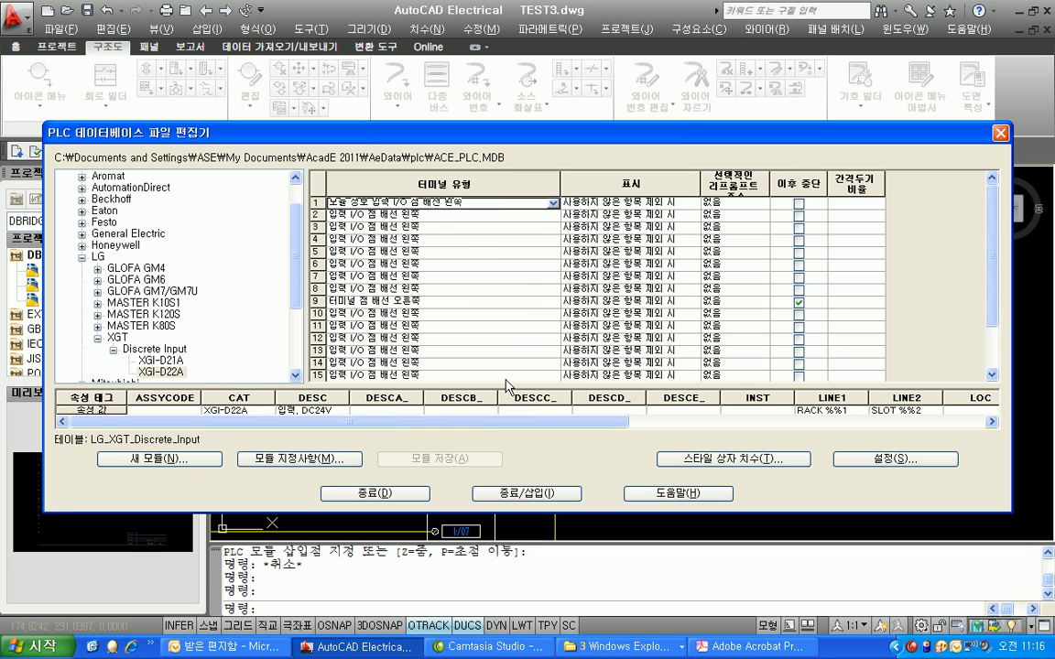
drag(483, 423, 804, 424)
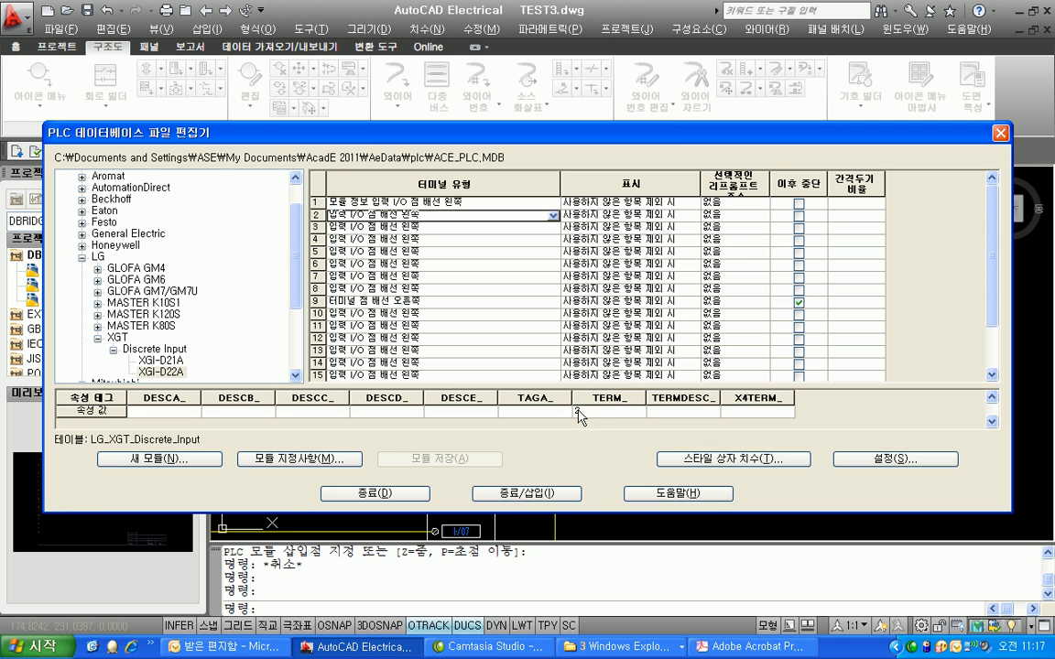
click(392, 494)
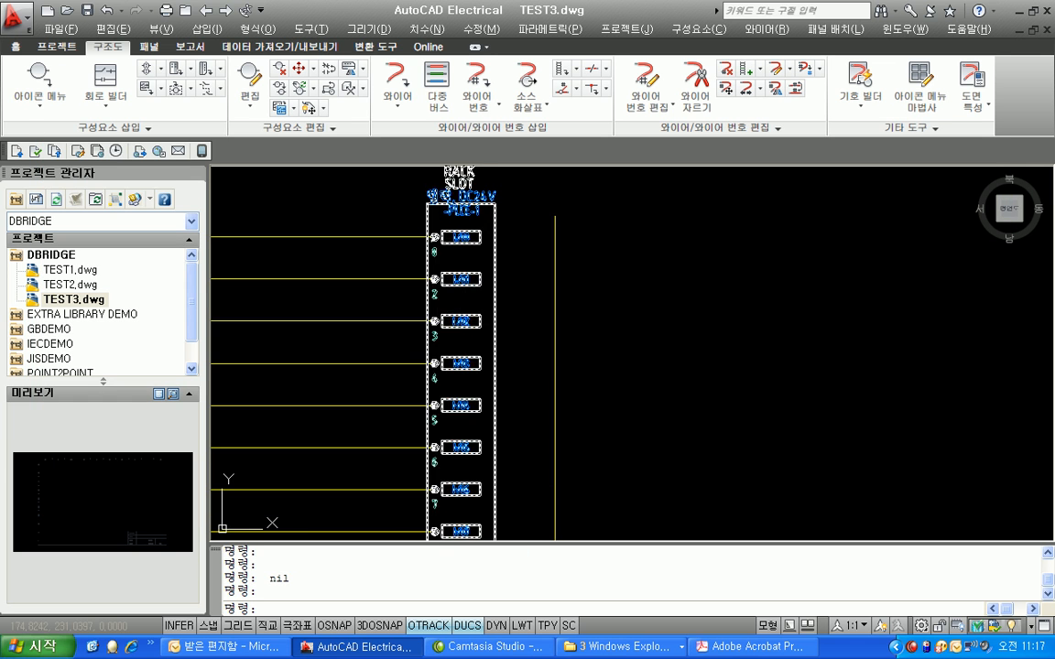
Step: Check the XGI-D22A module's wiring to the ladder rungs, its break and its heading text in TEST3.dwg
scroll(462, 341, down, 4)
scroll(680, 282, down, 3)
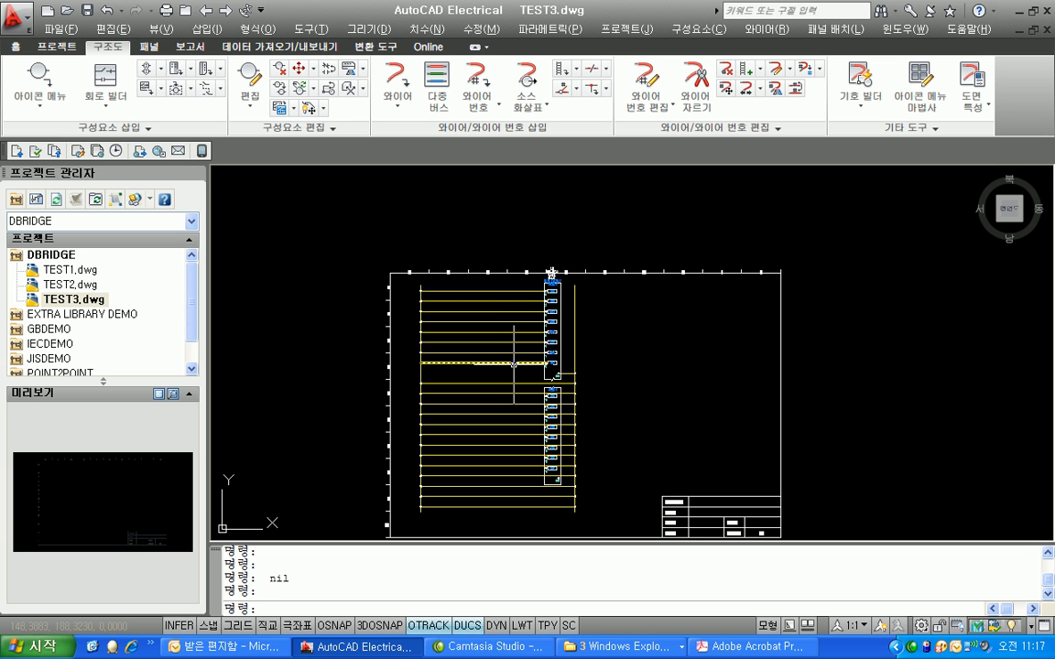
scroll(549, 357, up, 5)
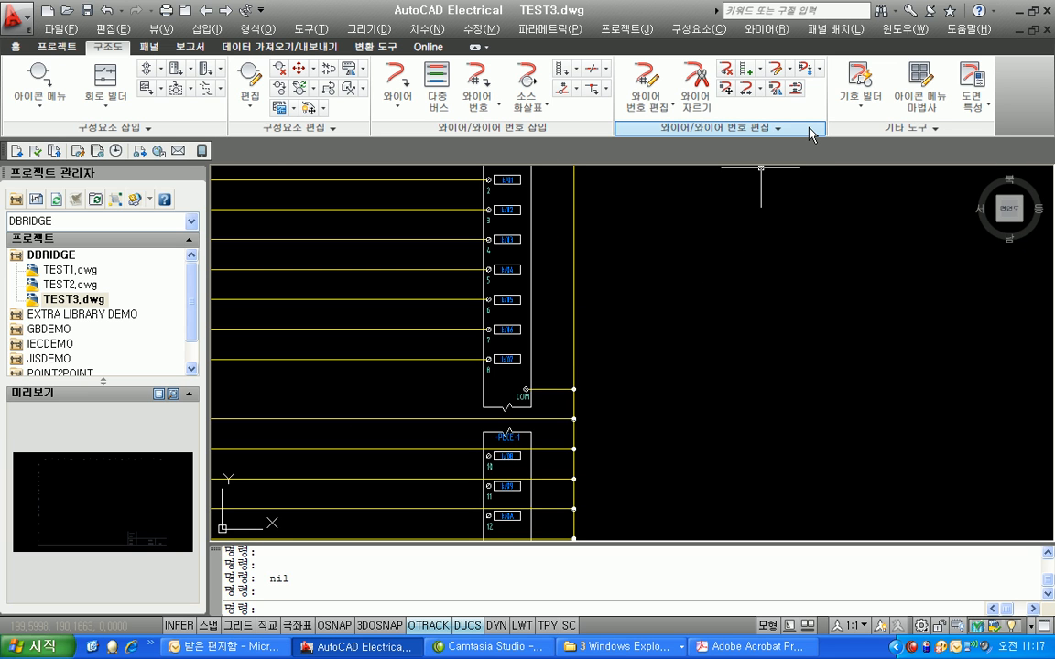
middle_drag(494, 203, 496, 221)
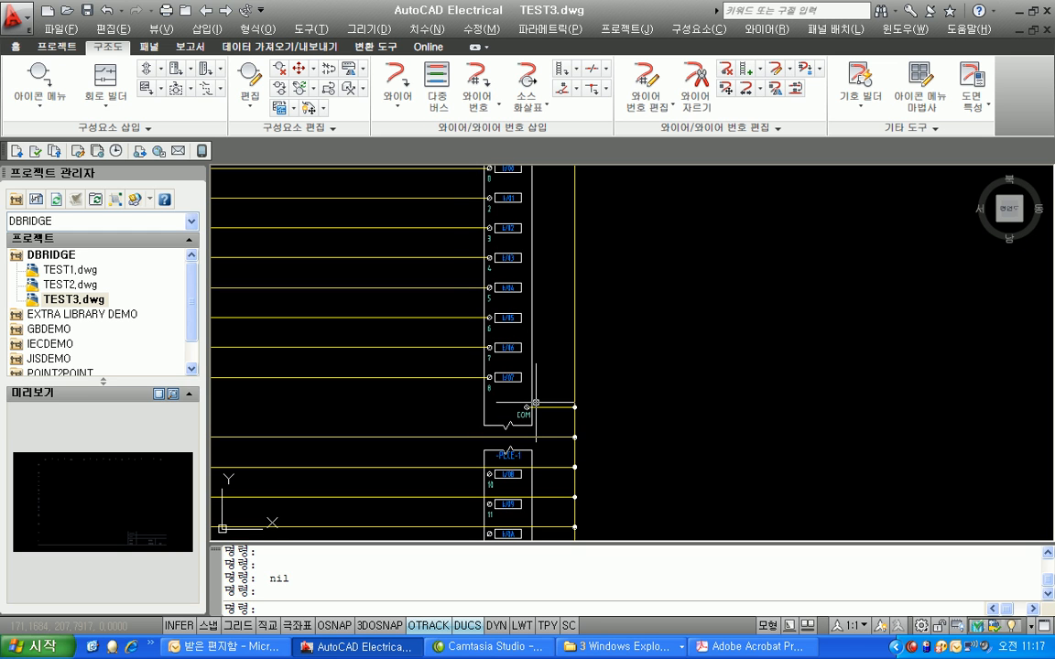
scroll(517, 350, up, 2)
middle_drag(482, 242, 508, 417)
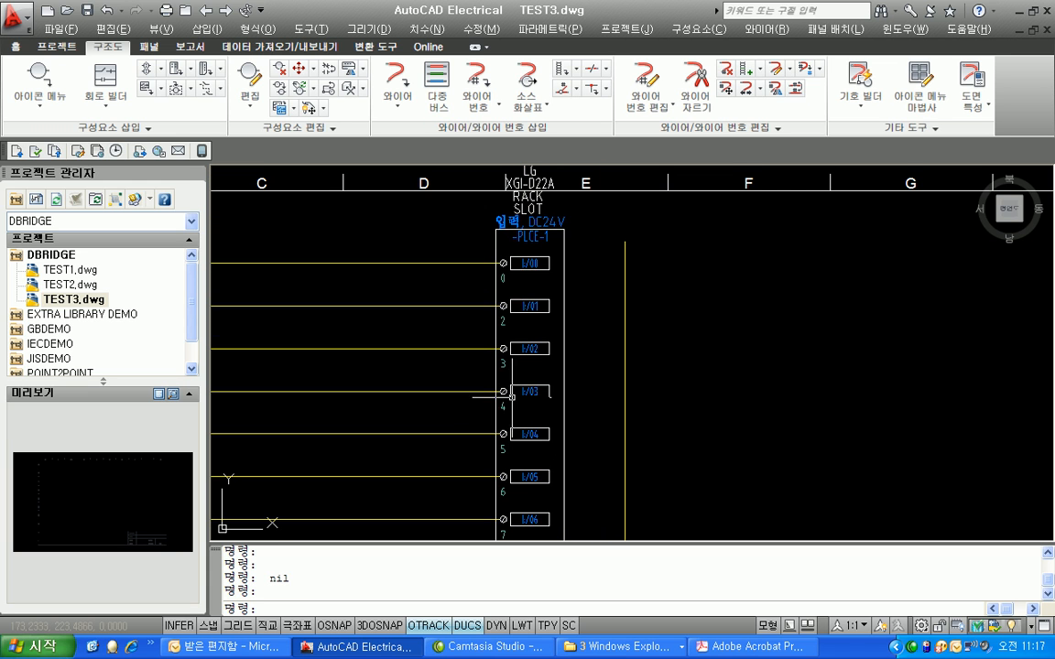